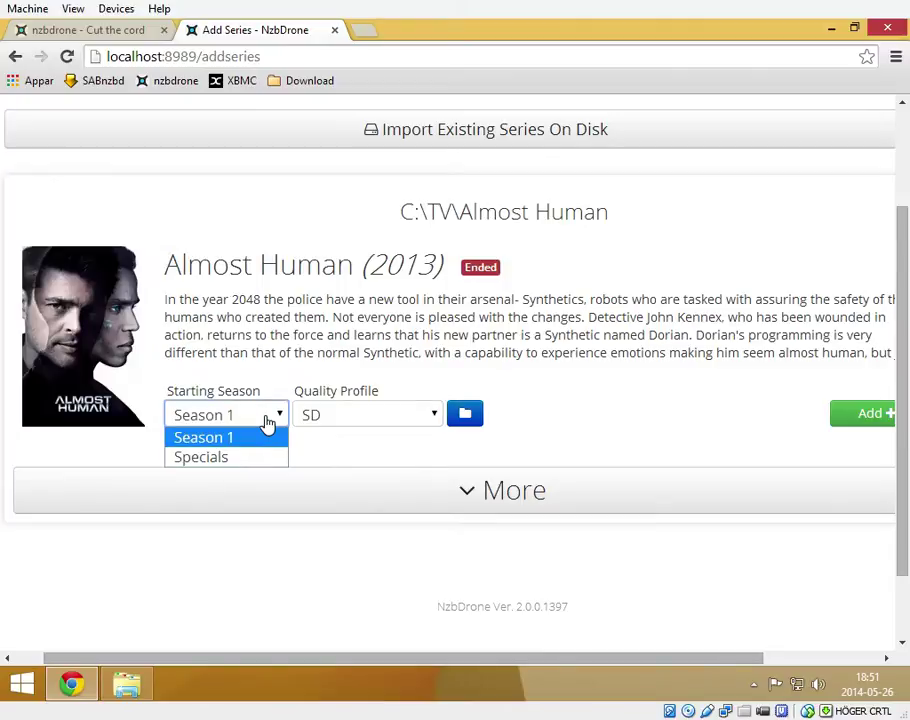
Add Almost Human starting at Season 1 with the HD-720p quality profile.
left_click(246, 414)
left_click(246, 417)
left_click(252, 419)
left_click(380, 421)
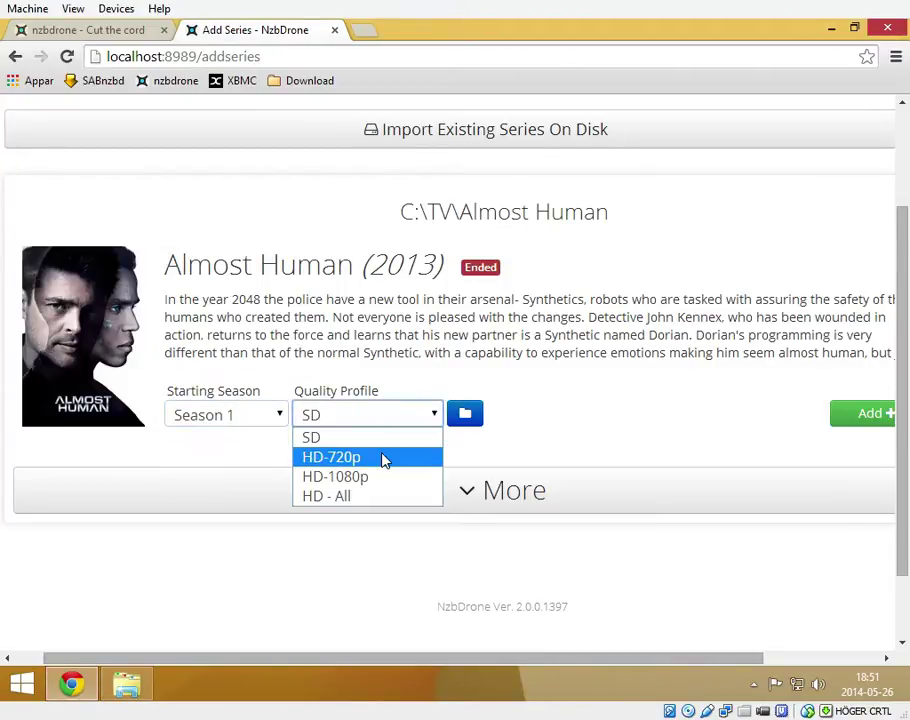
left_click(383, 458)
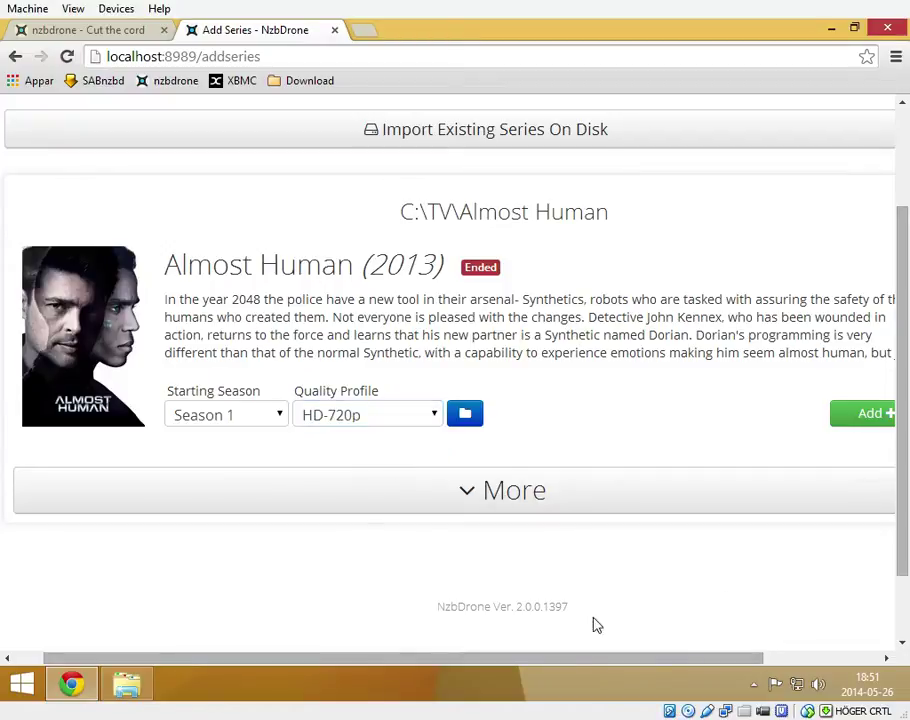
left_click_drag(563, 662, 598, 660)
left_click(818, 412)
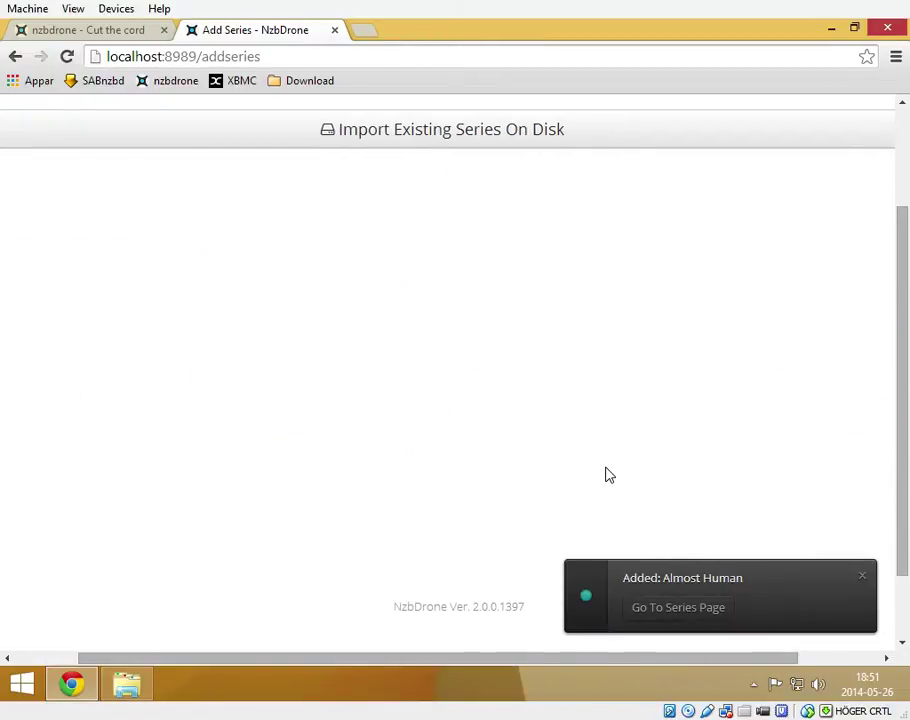
Zoom the page out and show the Series list containing Almost Human.
scroll(606, 474, "up", 2)
left_click_drag(492, 662, 453, 660)
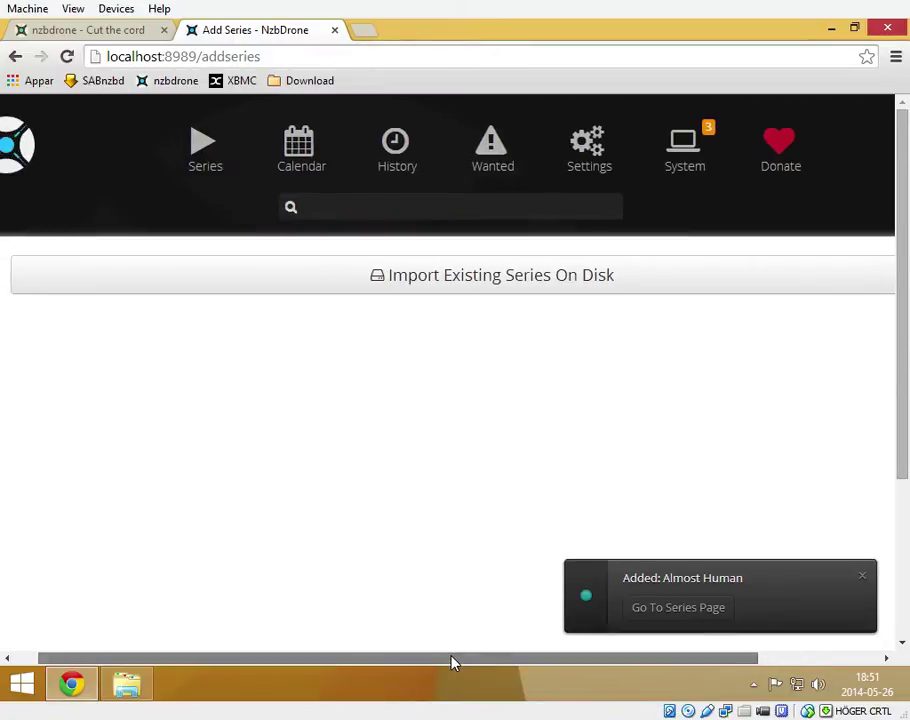
key("ctrl+minus")
key("ctrl+minus")
key("ctrl+minus")
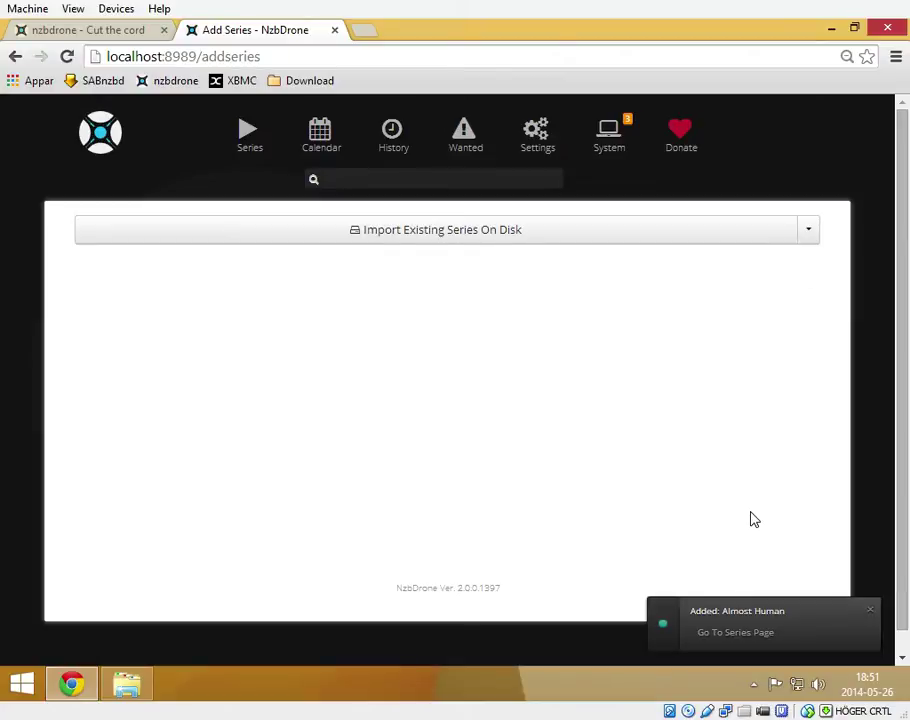
left_click(257, 142)
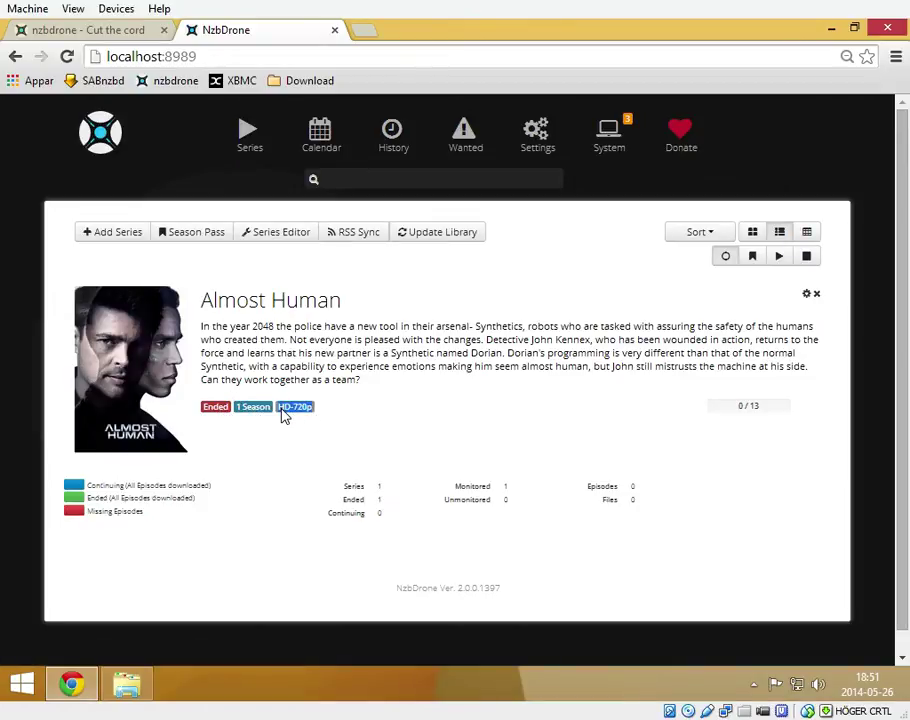
On the Almost Human page, toggle Specials monitoring on and then back off.
left_click(285, 302)
scroll(406, 400, "down", 2)
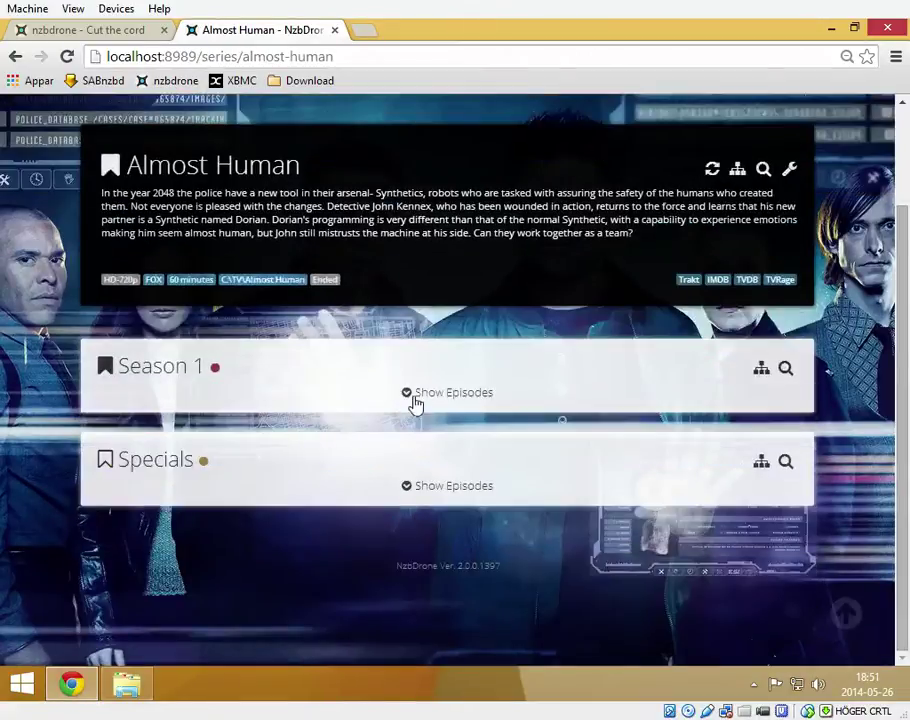
mouse_move(216, 372)
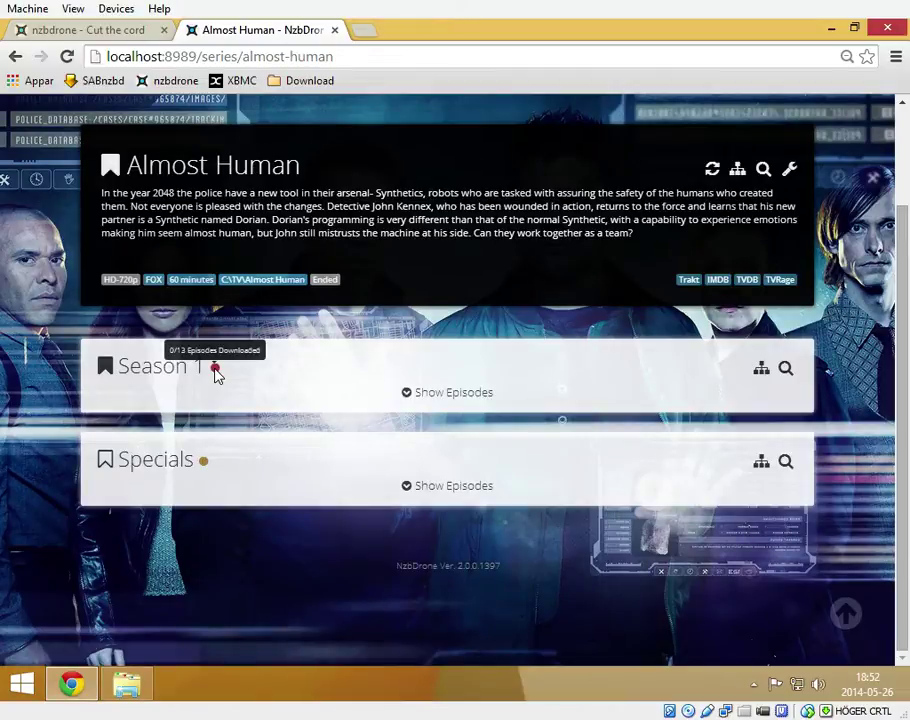
mouse_move(204, 467)
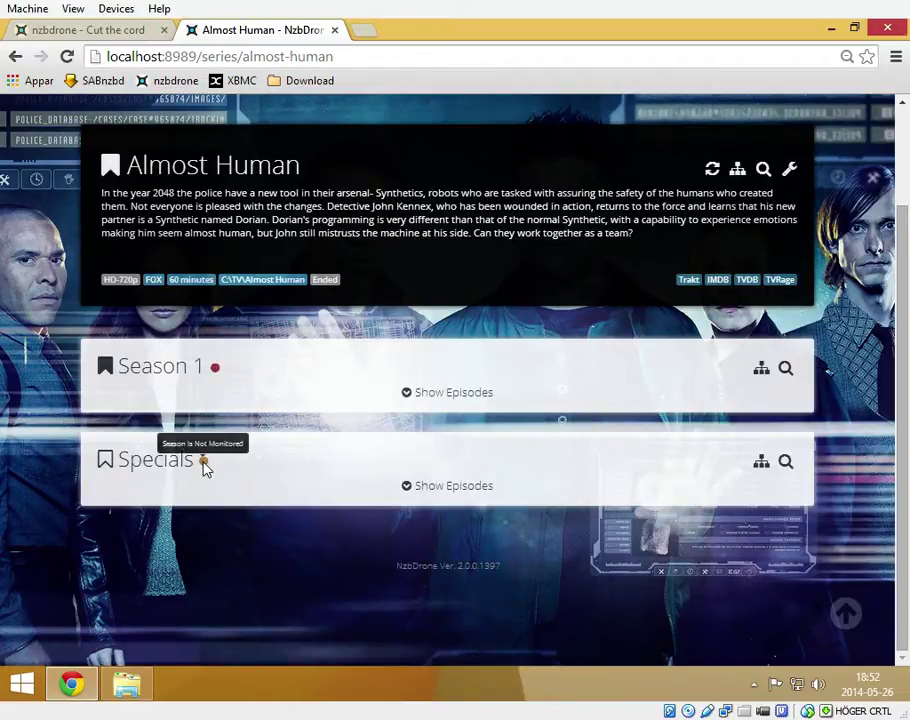
left_click(107, 464)
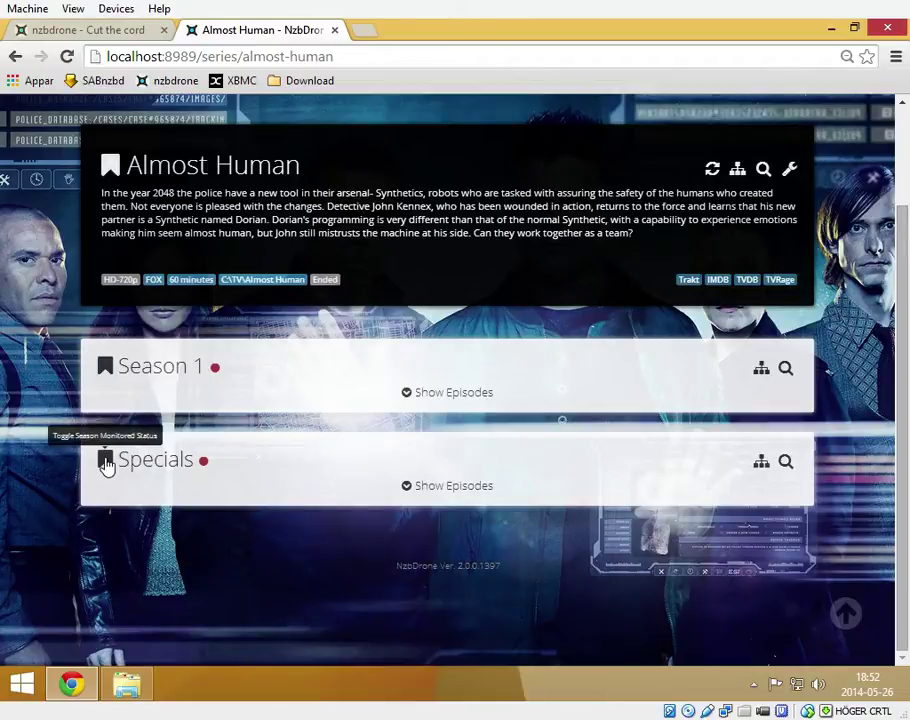
left_click(107, 464)
scroll(266, 481, "up", 2)
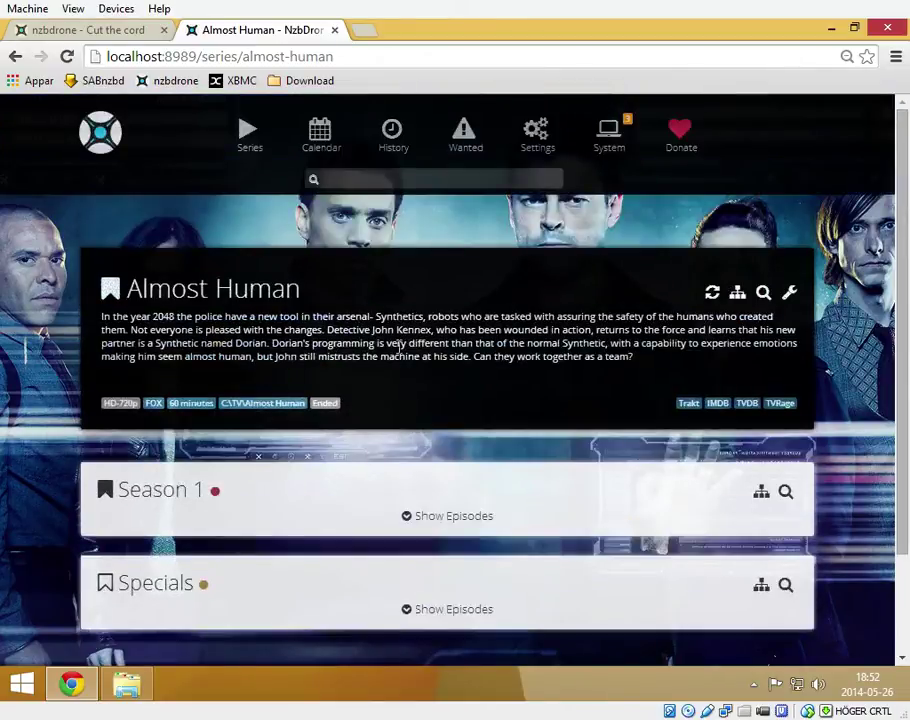
Check the Wanted list of missing episodes, then return to the series list.
left_click(477, 150)
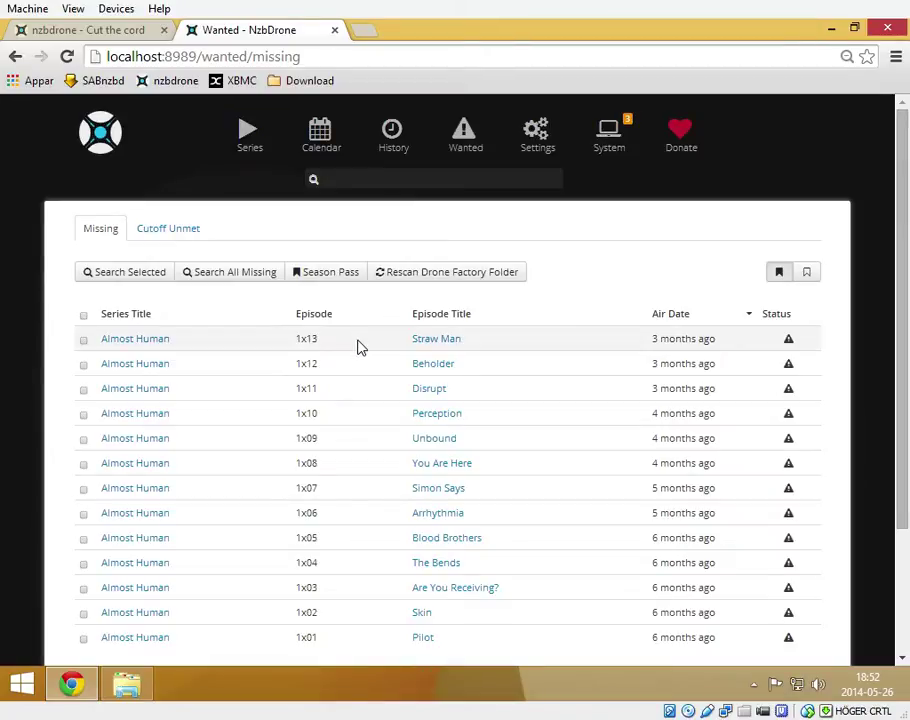
scroll(361, 347, "down", 3)
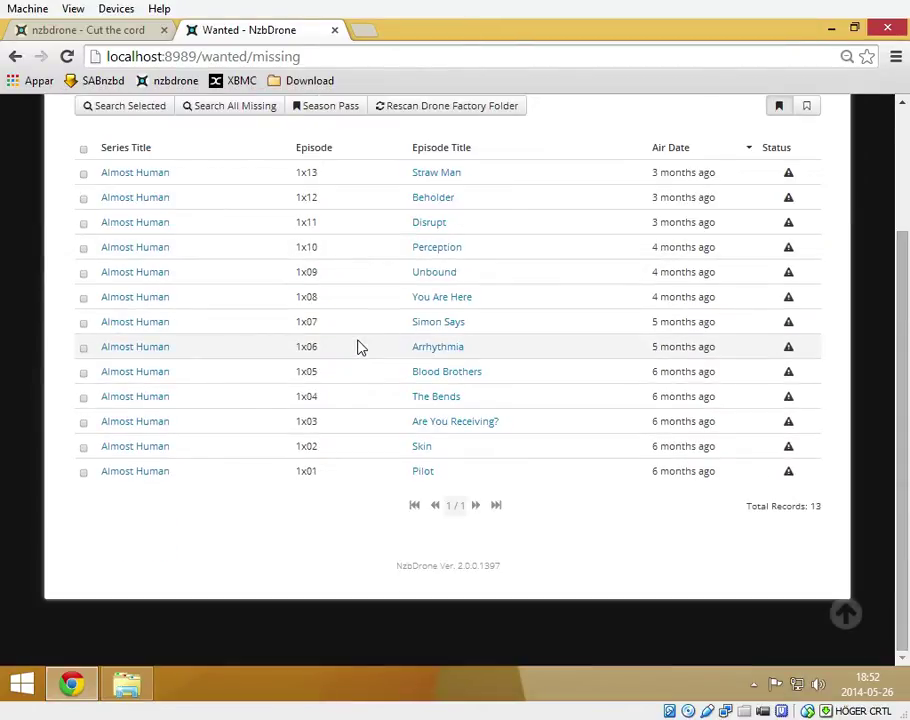
scroll(378, 488, "up", 3)
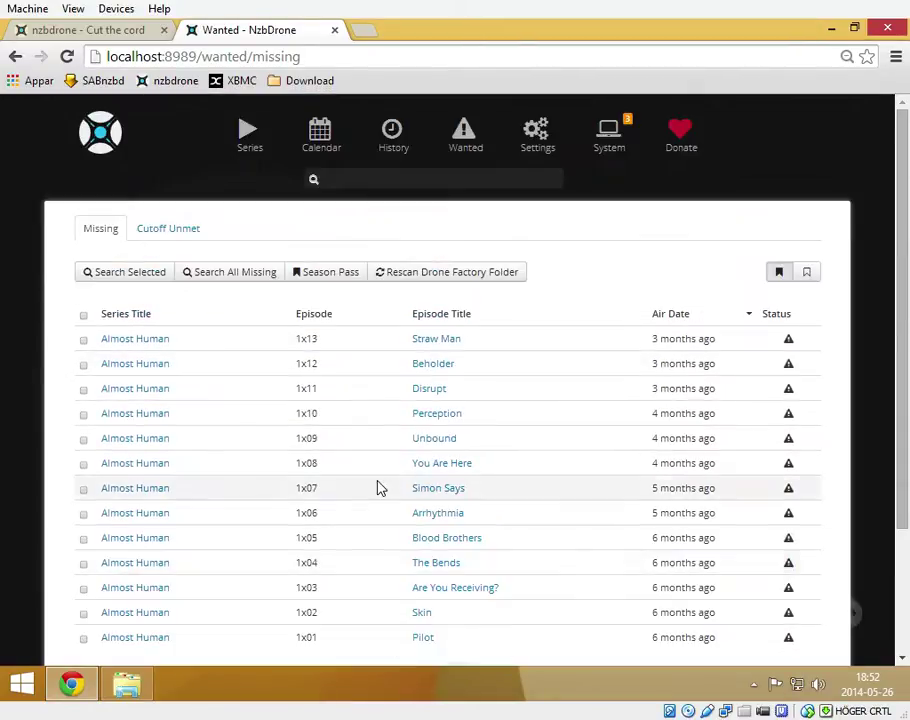
left_click(252, 146)
Expand Almost Human's Season 1 and run an automatic search for the Pilot episode.
left_click(268, 298)
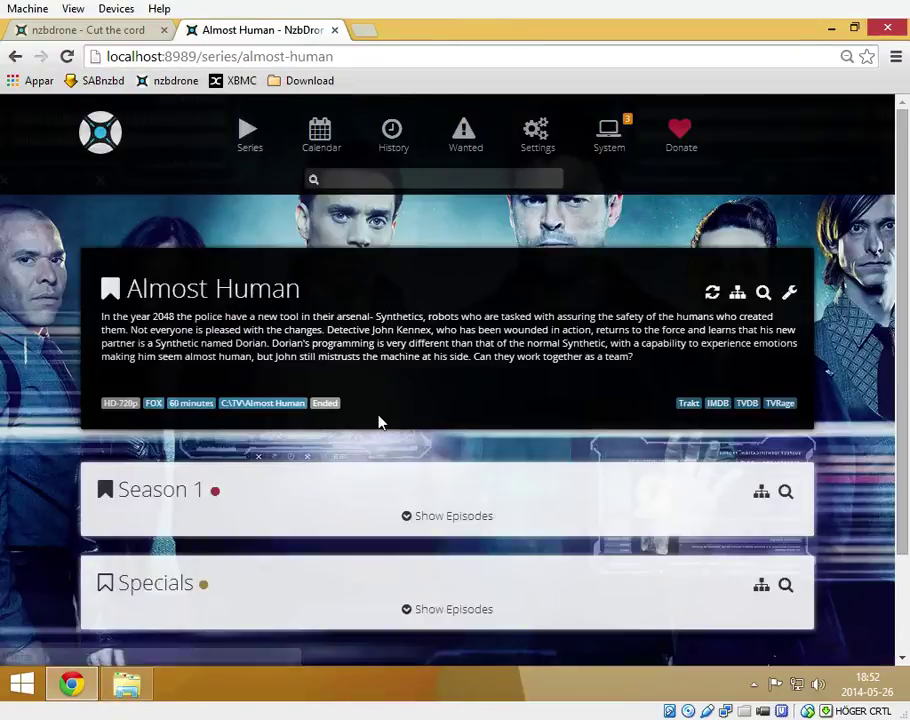
scroll(427, 469, "down", 1)
left_click(455, 429)
scroll(433, 463, "down", 2)
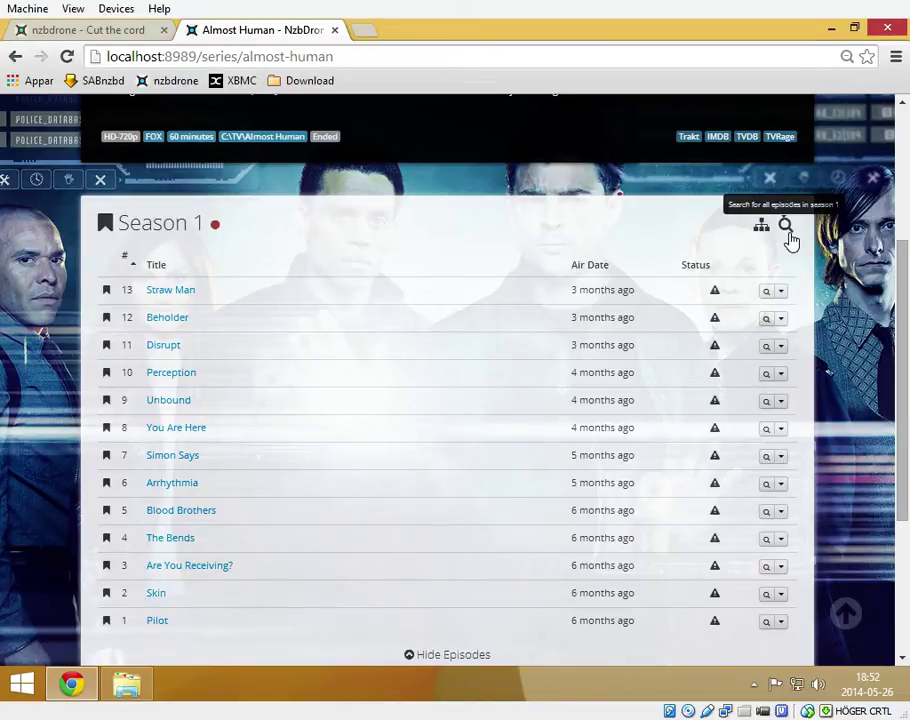
scroll(818, 420, "down", 1)
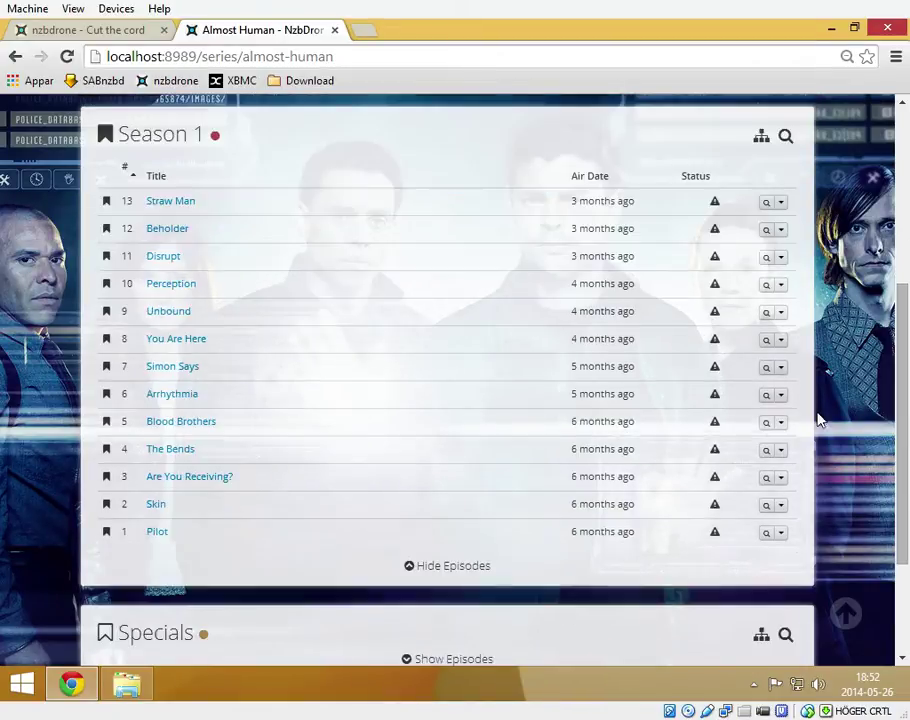
left_click(766, 540)
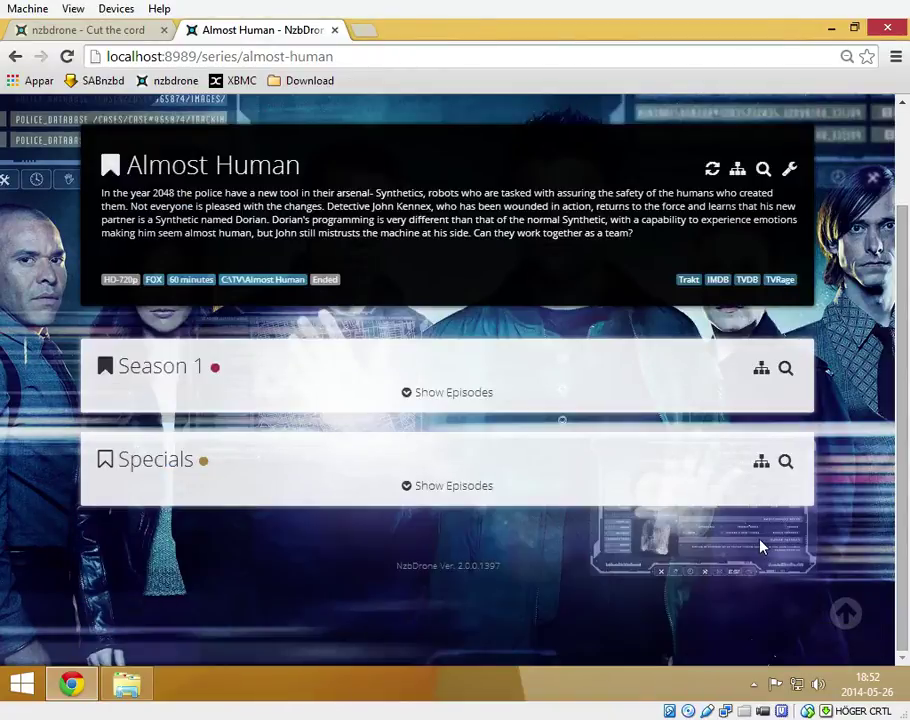
Open the Media Management settings page.
left_click(589, 400)
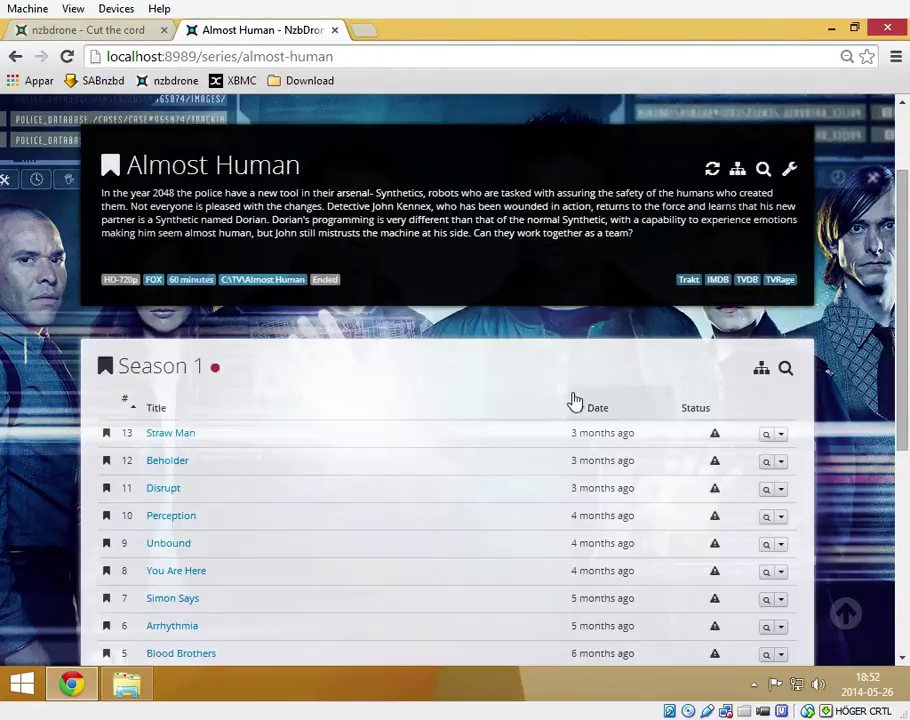
scroll(511, 430, "down", 3)
scroll(490, 425, "up", 3)
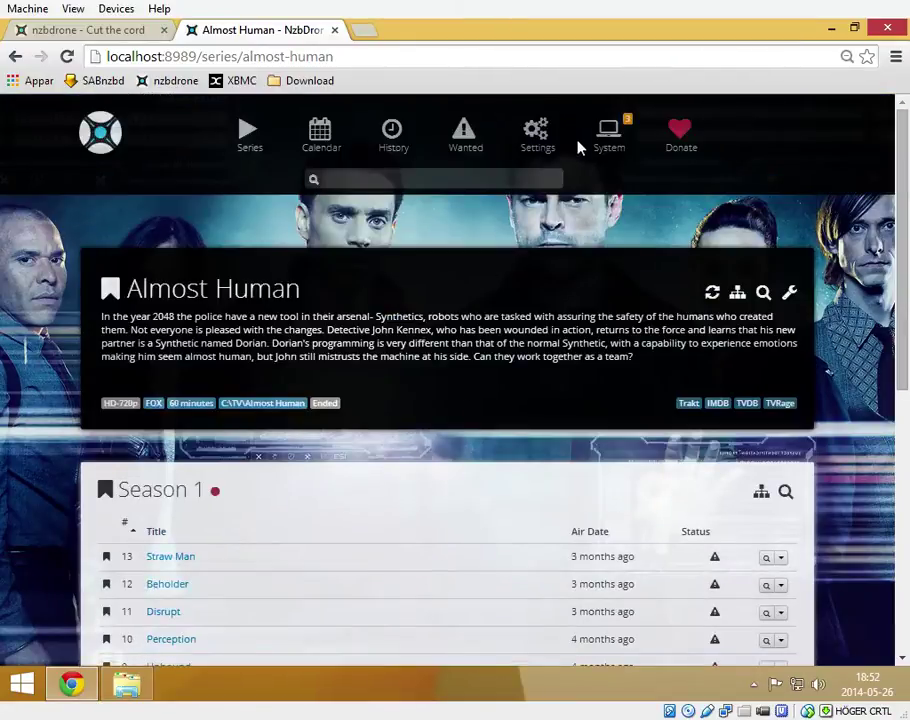
left_click(540, 142)
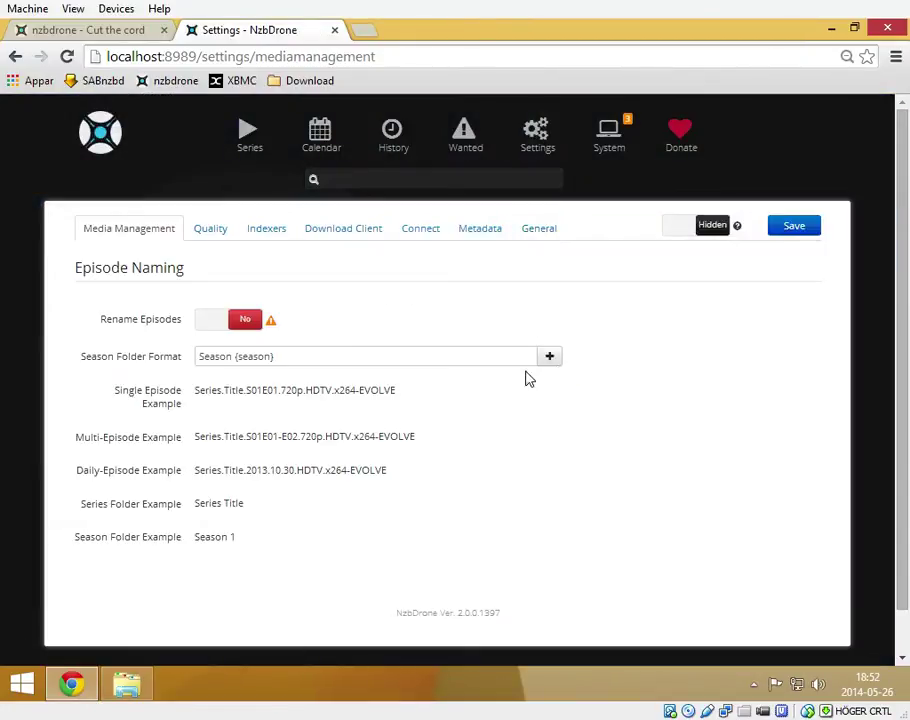
Change Season Folder Format to Season {season:00}, then start deleting the SD quality profile.
left_click_drag(449, 357, 233, 356)
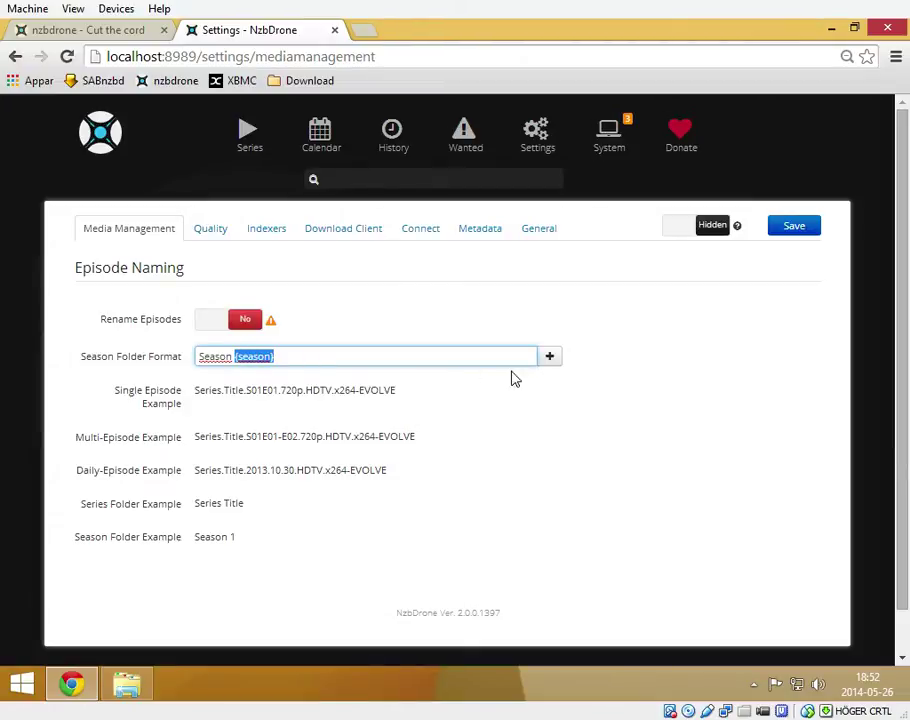
key("BackSpace")
left_click(550, 358)
mouse_move(589, 398)
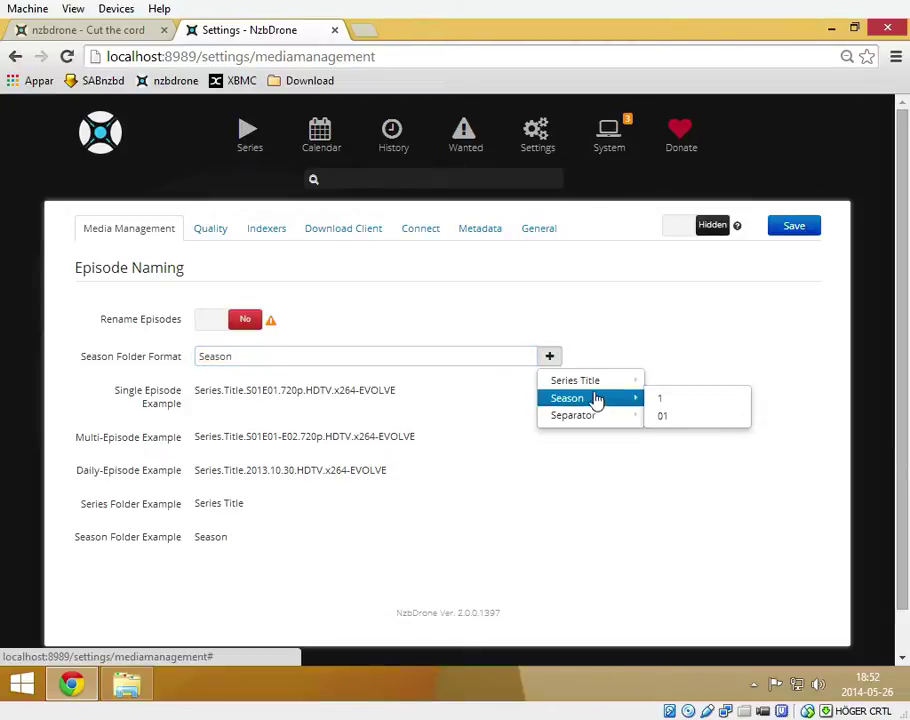
left_click(690, 416)
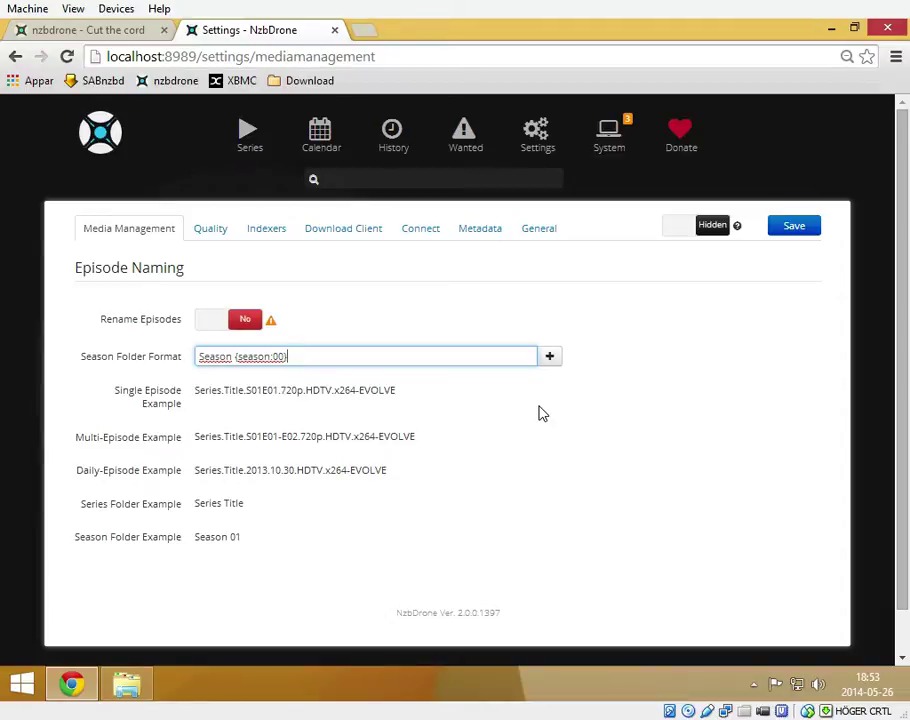
left_click(216, 232)
left_click(298, 324)
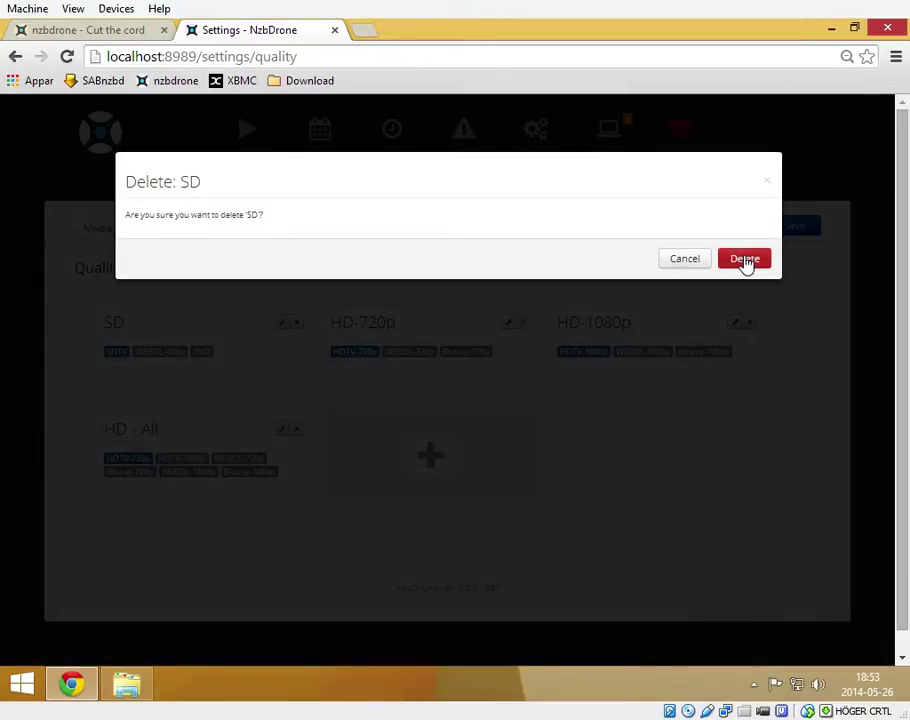
Confirm deletion of the SD quality profile and open the Indexers settings.
left_click(744, 259)
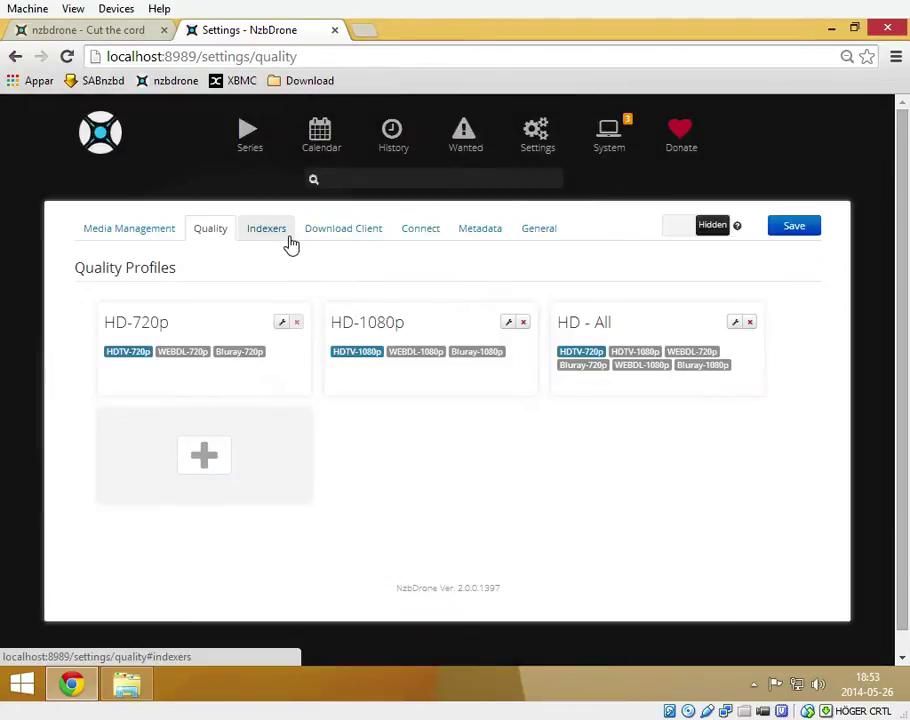
left_click(268, 230)
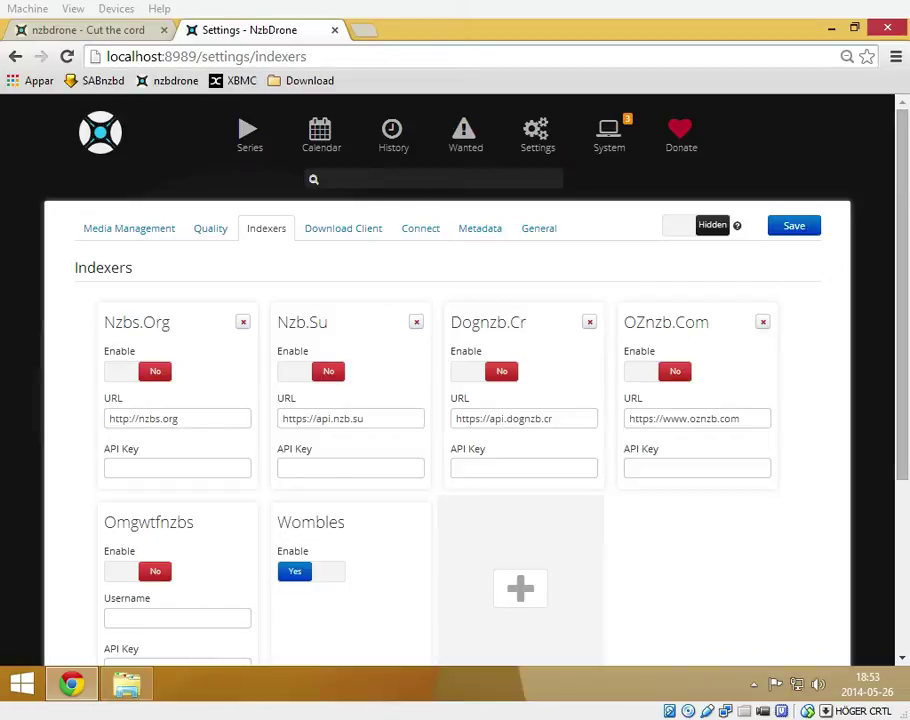
Give Dognzb.cr its API key, enable and save it, then open Download Client settings.
left_click(520, 470)
right_click(520, 470)
left_click(595, 307)
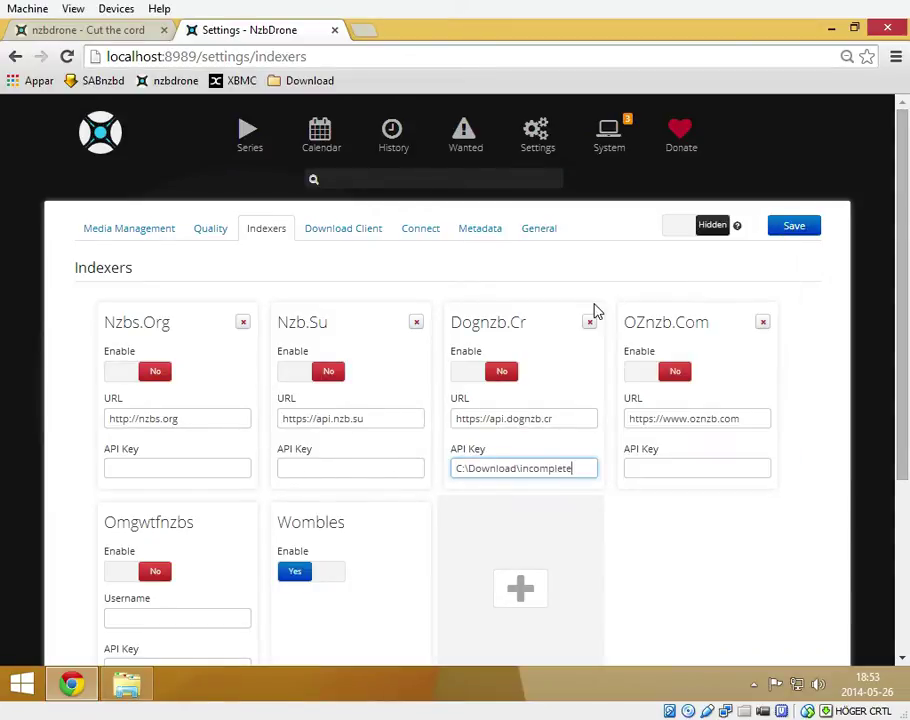
key("ctrl+z")
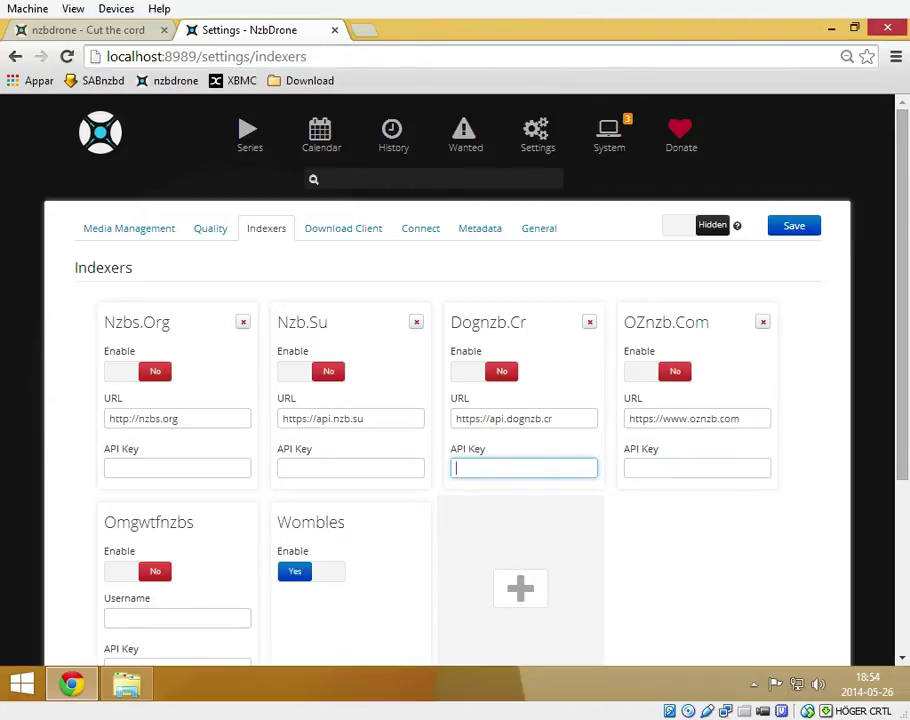
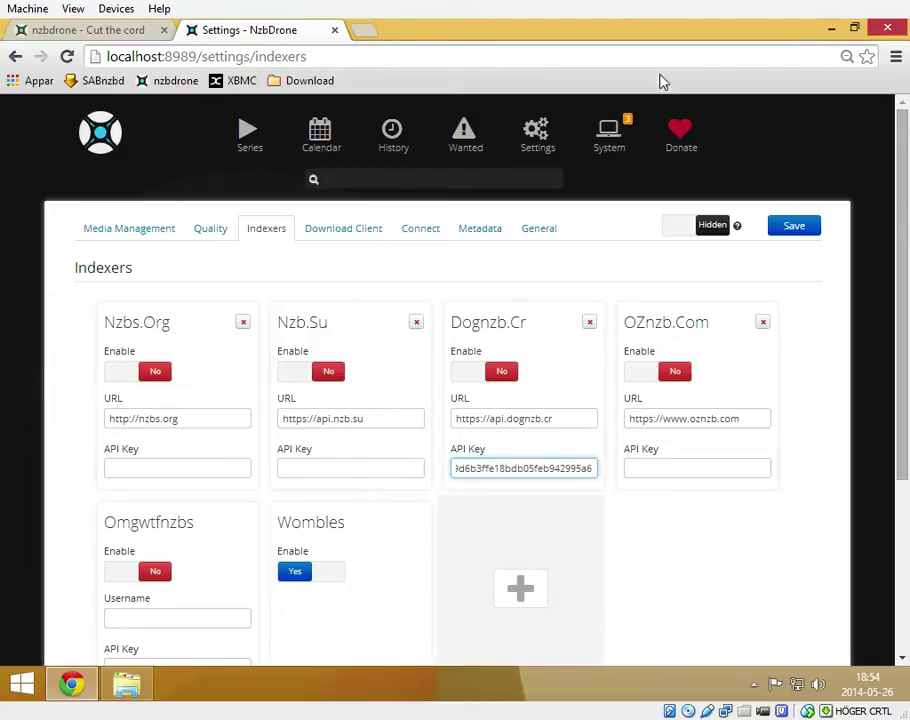
left_click(495, 374)
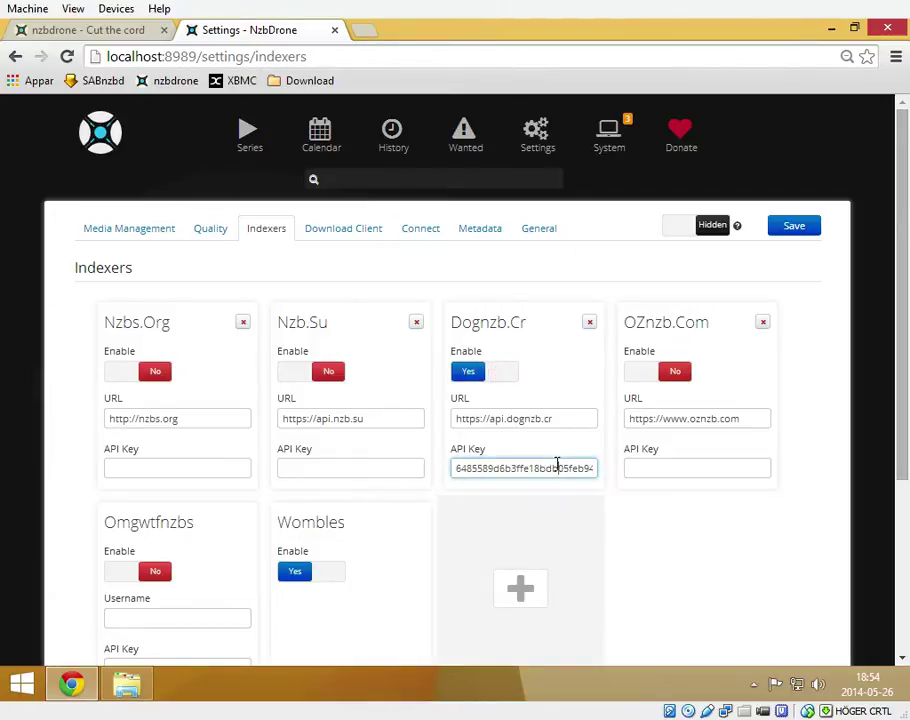
left_click(790, 227)
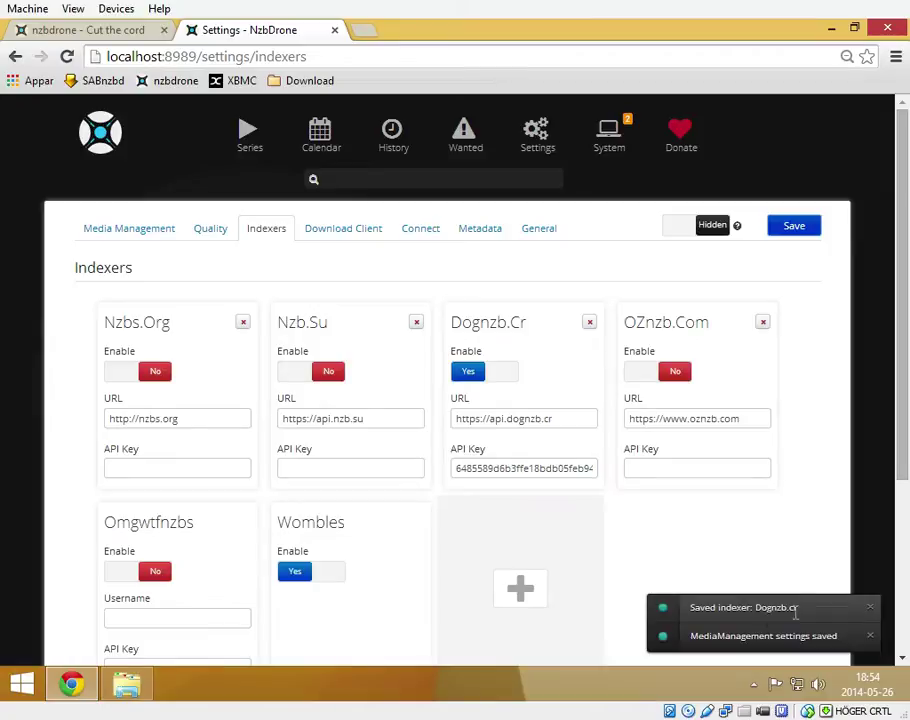
left_click(356, 232)
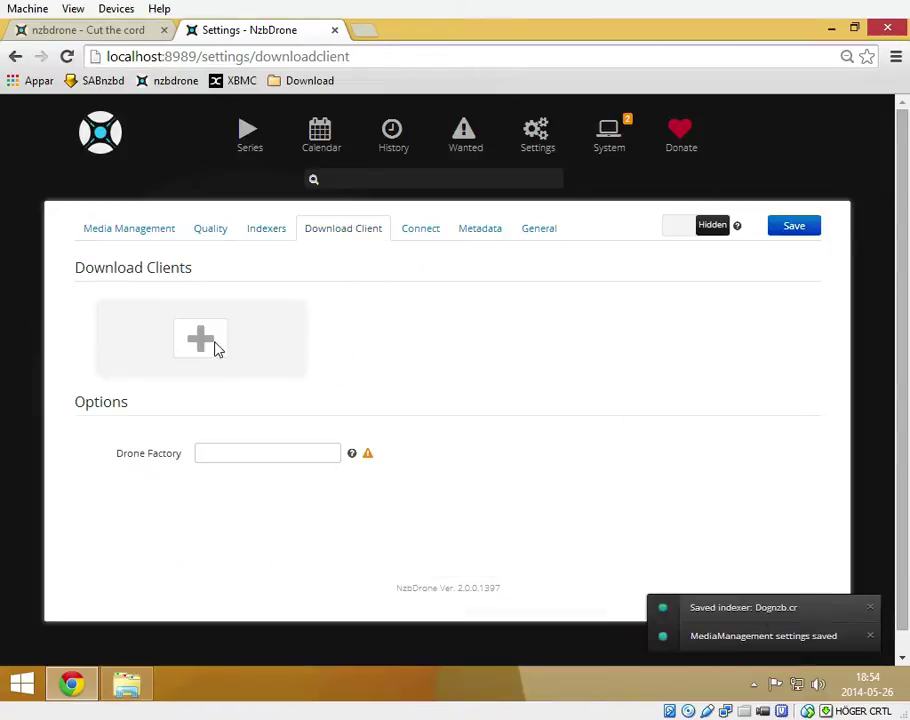
Start a Sabnzbd download client named SAB and open the SABnzbd bookmark in a background tab.
left_click(213, 346)
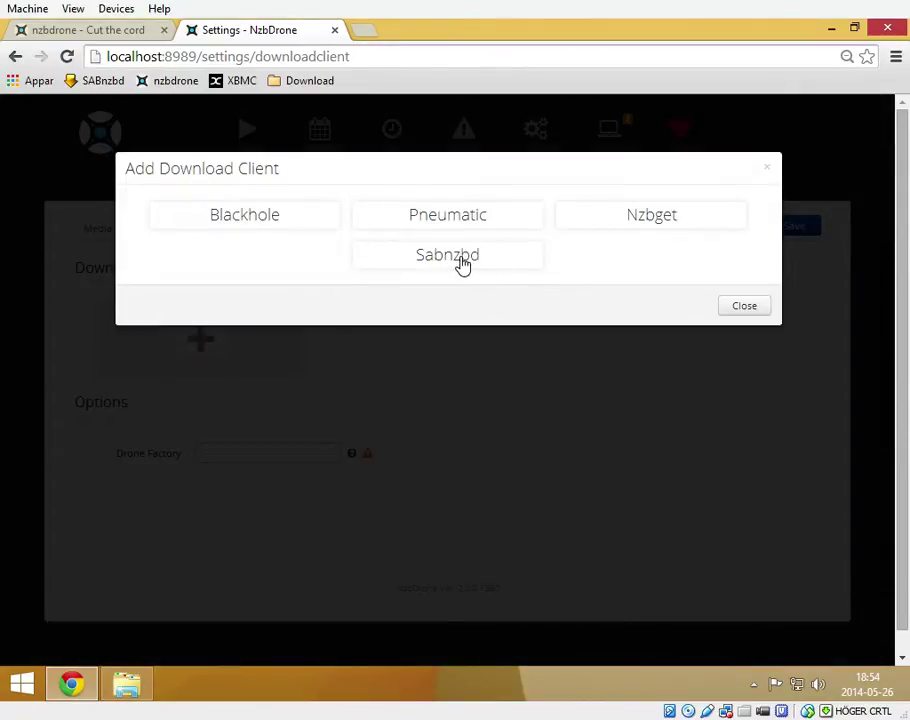
left_click(463, 264)
left_click(321, 205)
type("Sab")
key("BackSpace")
key("BackSpace")
key("BackSpace")
type("SAB")
left_click(299, 274)
scroll(321, 240, "down", 2)
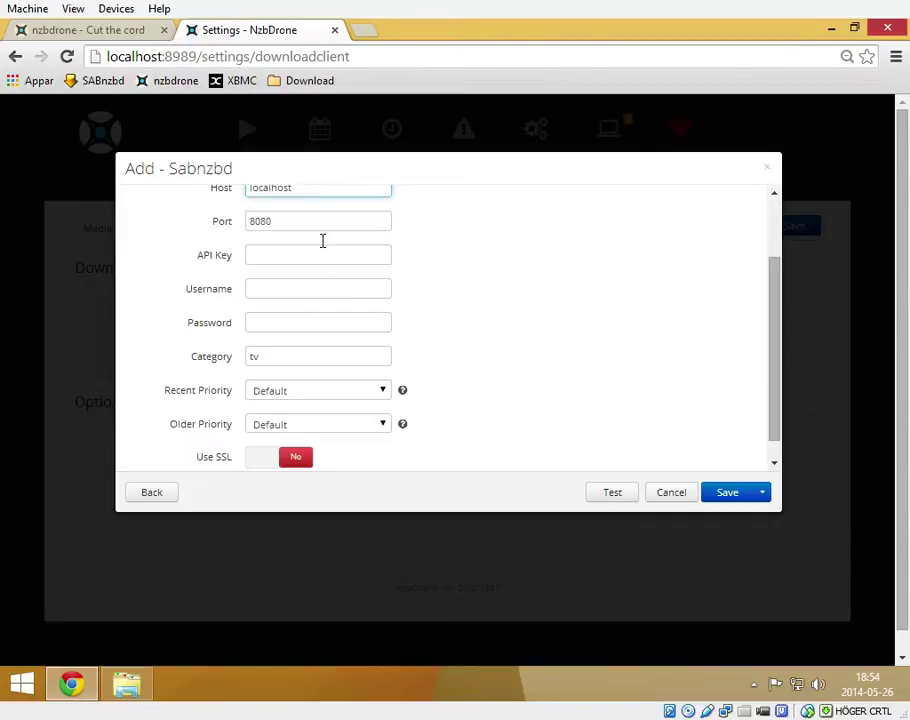
middle_click(91, 78)
Load the local SABnzbd web interface at localhost:8080 and open its configuration.
left_click(389, 31)
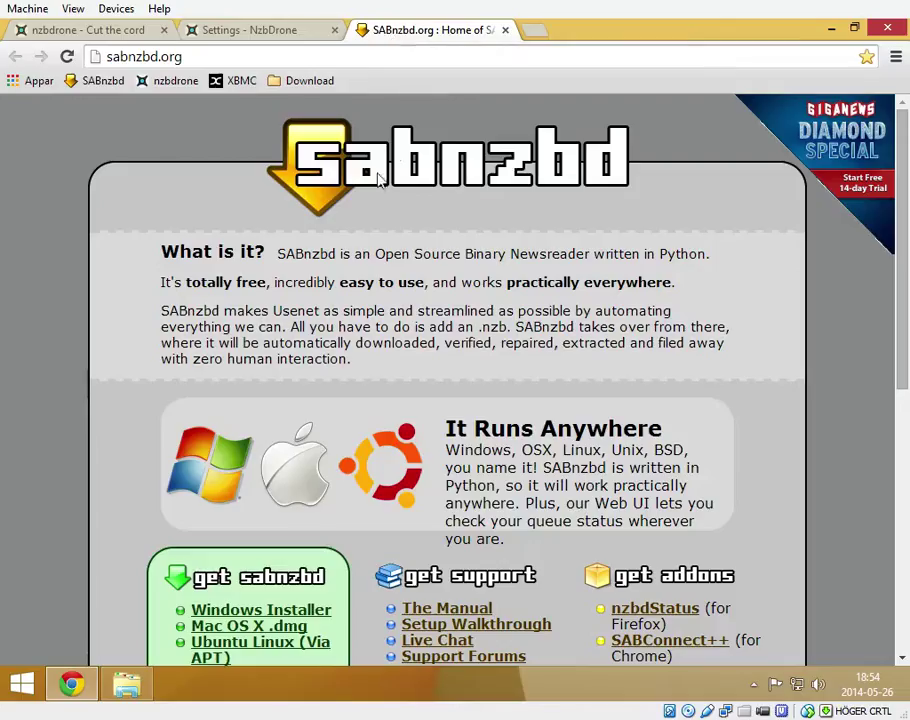
left_click(309, 80)
left_click(302, 101)
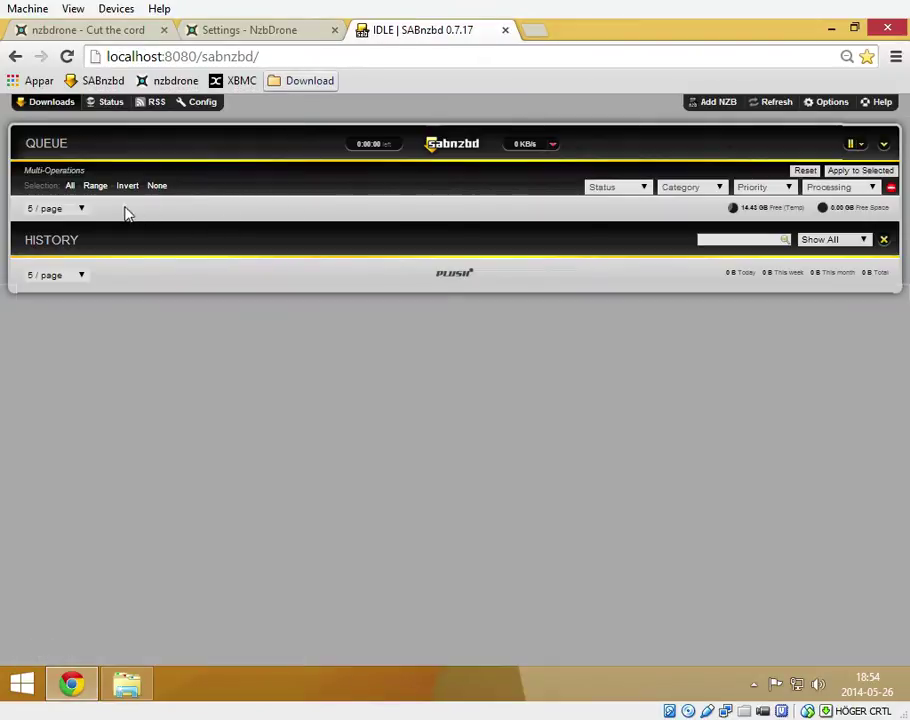
left_click(208, 102)
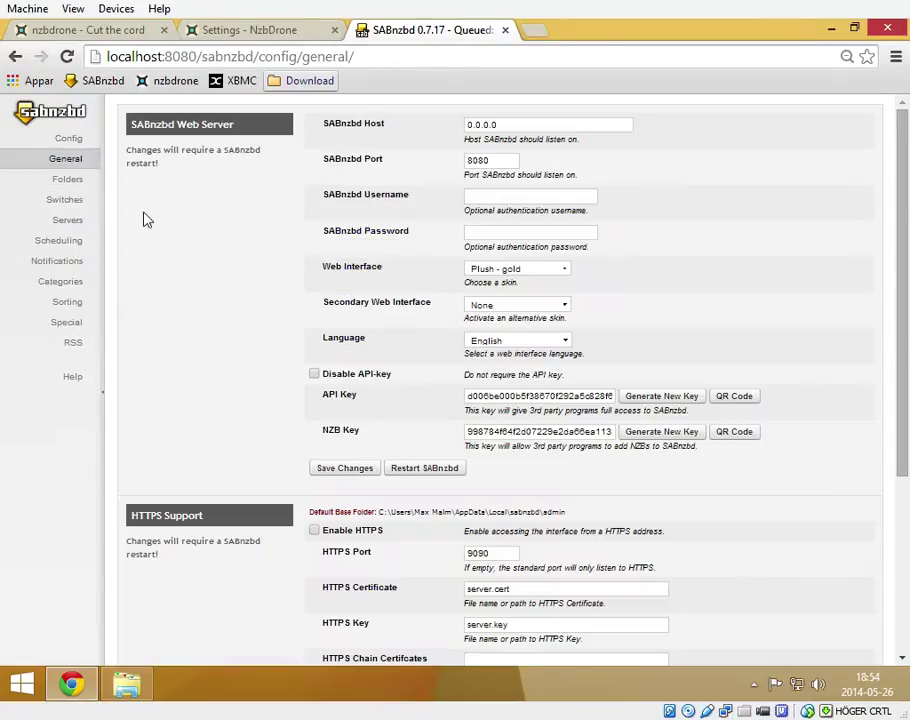
Copy SABnzbd's API key from the General config and return to NzbDrone.
scroll(292, 345, "down", 2)
double_click(585, 218)
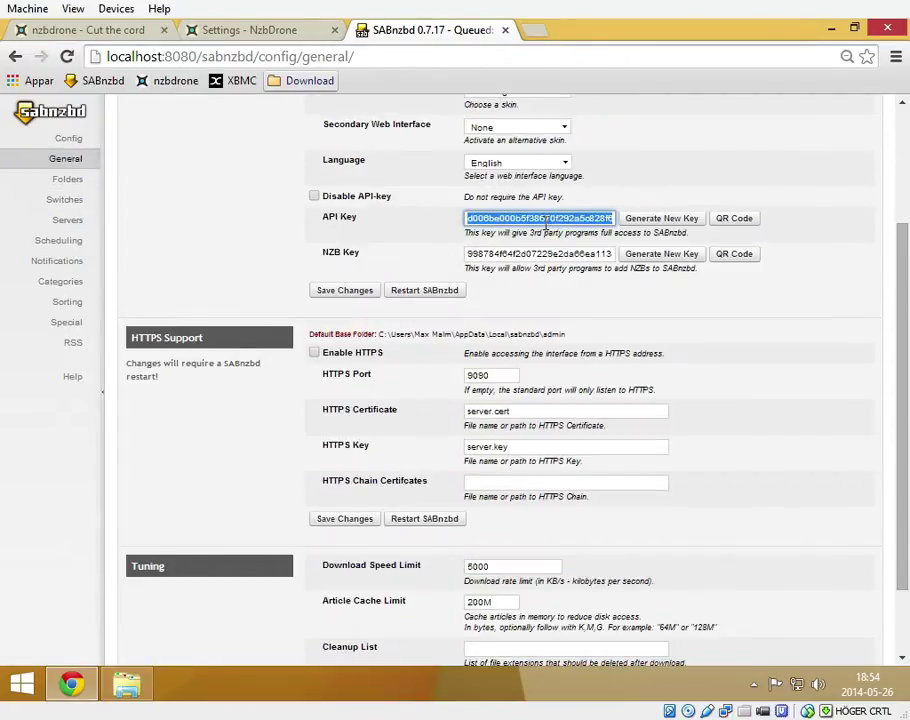
right_click(520, 216)
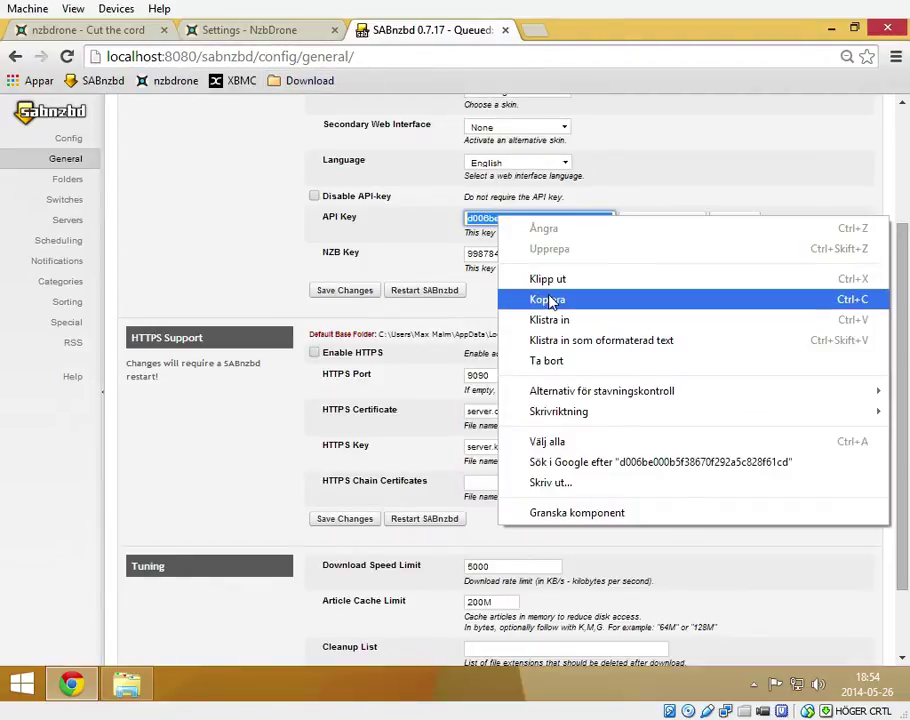
left_click(549, 298)
left_click(295, 30)
Paste SABnzbd's API key into the SAB client and set its category to drone.
right_click(290, 258)
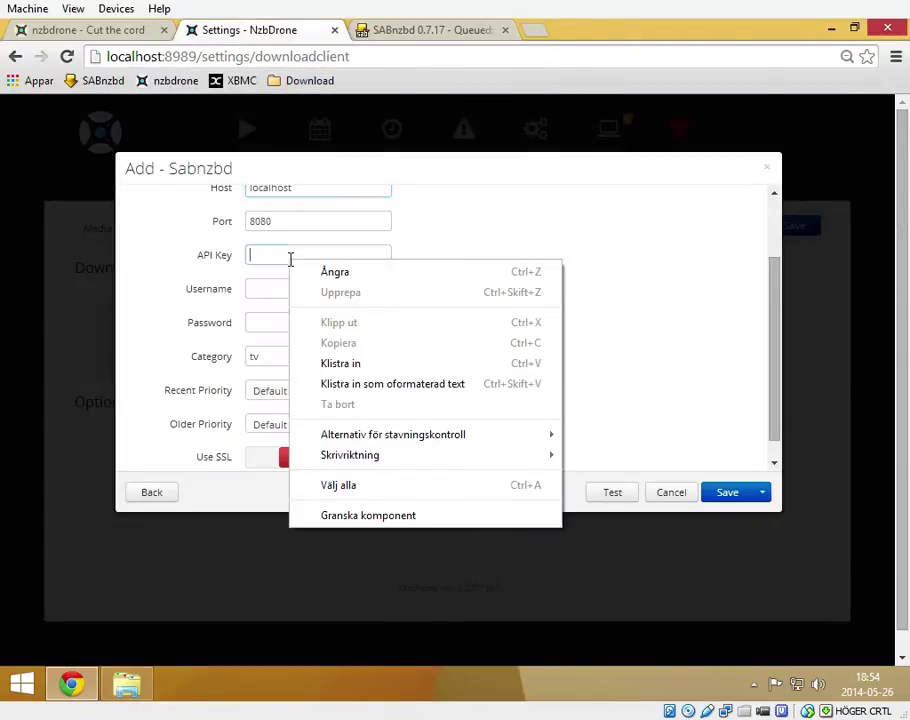
left_click(345, 360)
left_click(270, 288)
left_click(310, 324)
left_click(300, 356)
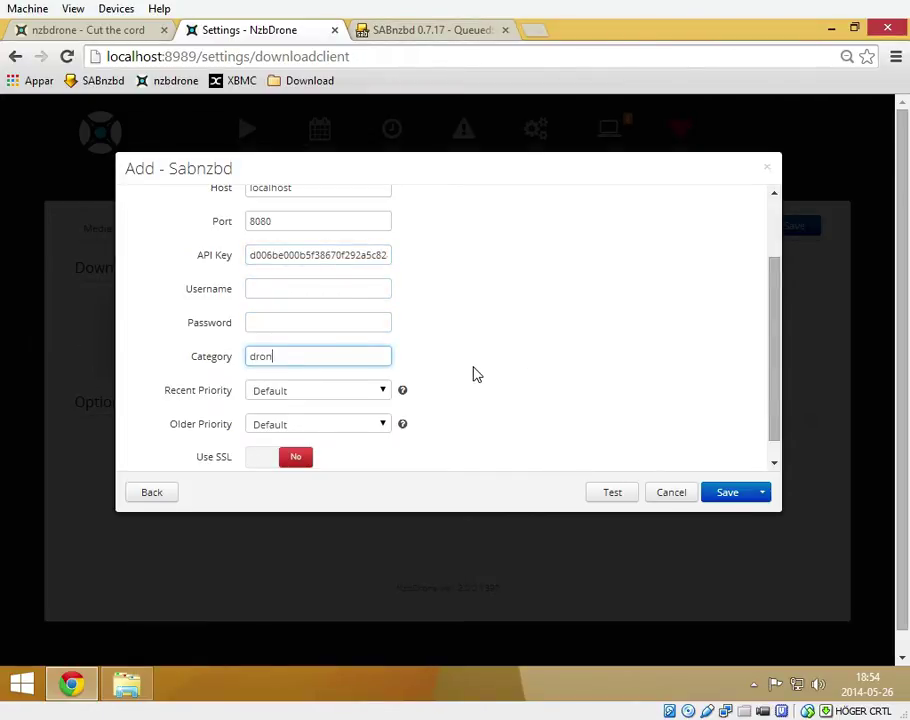
type("drone")
scroll(476, 374, "down", 1)
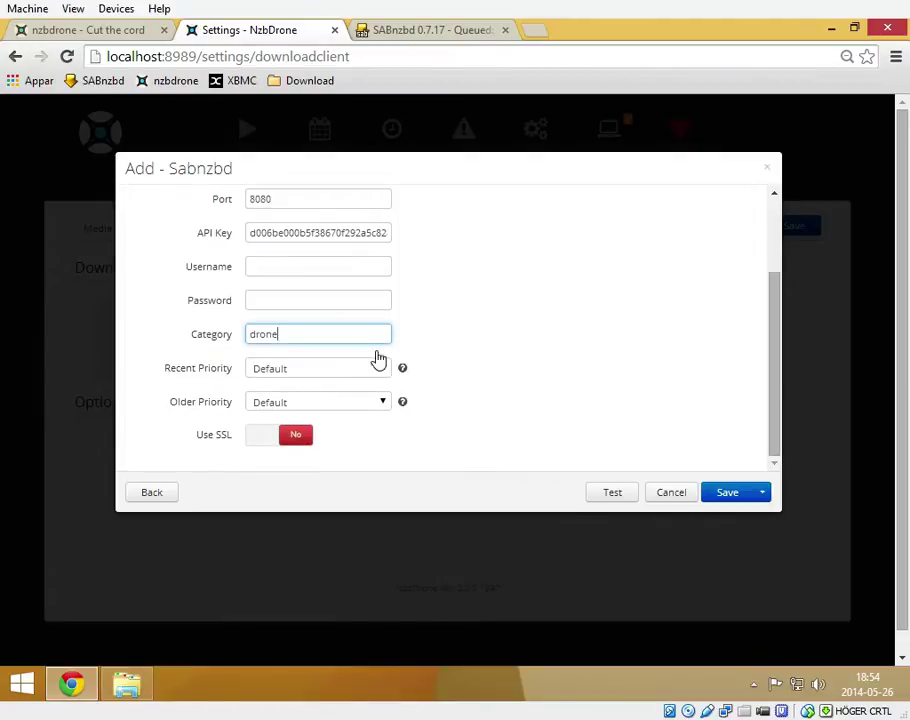
Look over SABnzbd's category list, then return to NzbDrone's add-client form.
left_click(420, 35)
left_click(60, 281)
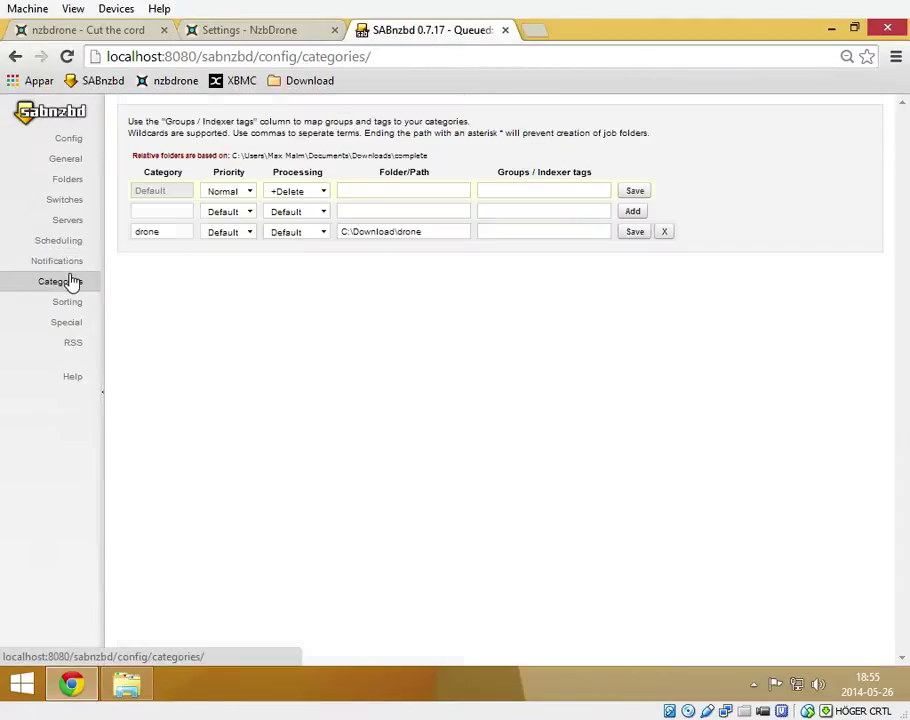
left_click_drag(162, 232, 118, 236)
left_click(185, 282)
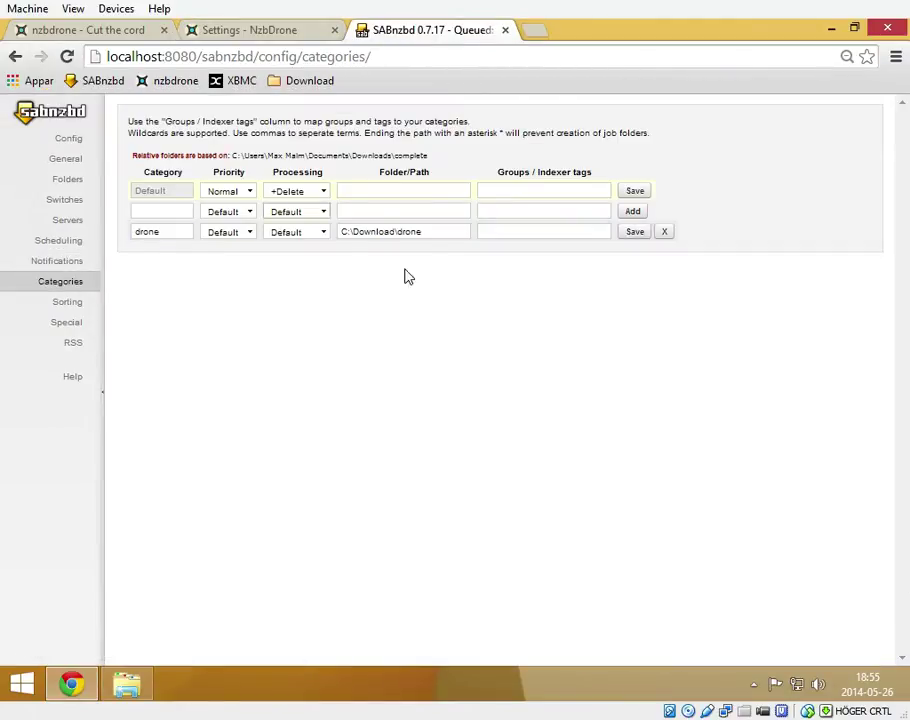
left_click(292, 35)
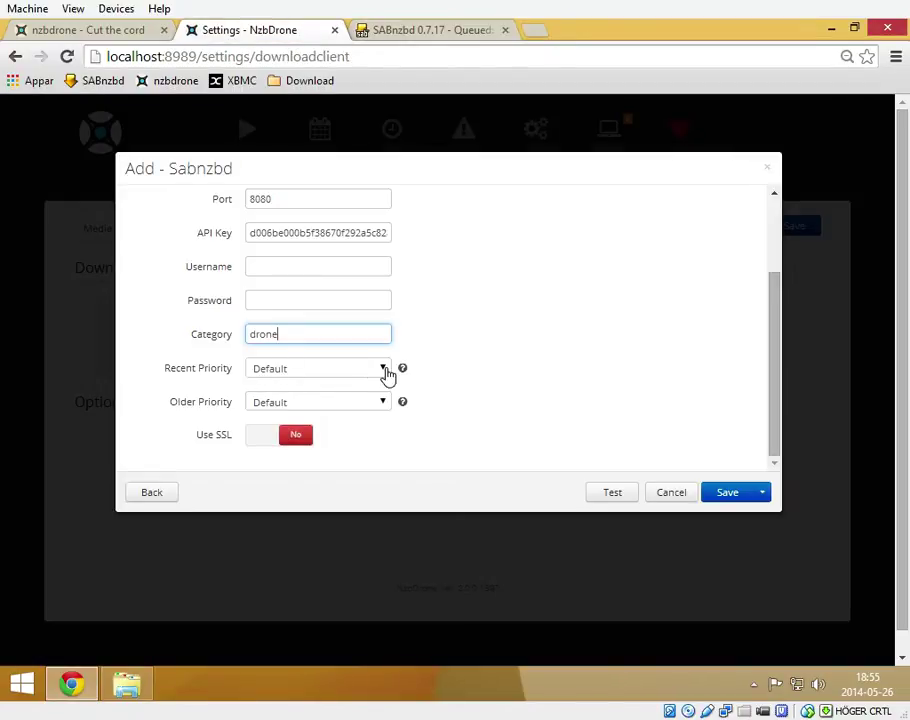
Set Recent Priority High and Older Priority Normal, test the connection, and save the SAB client.
left_click(356, 380)
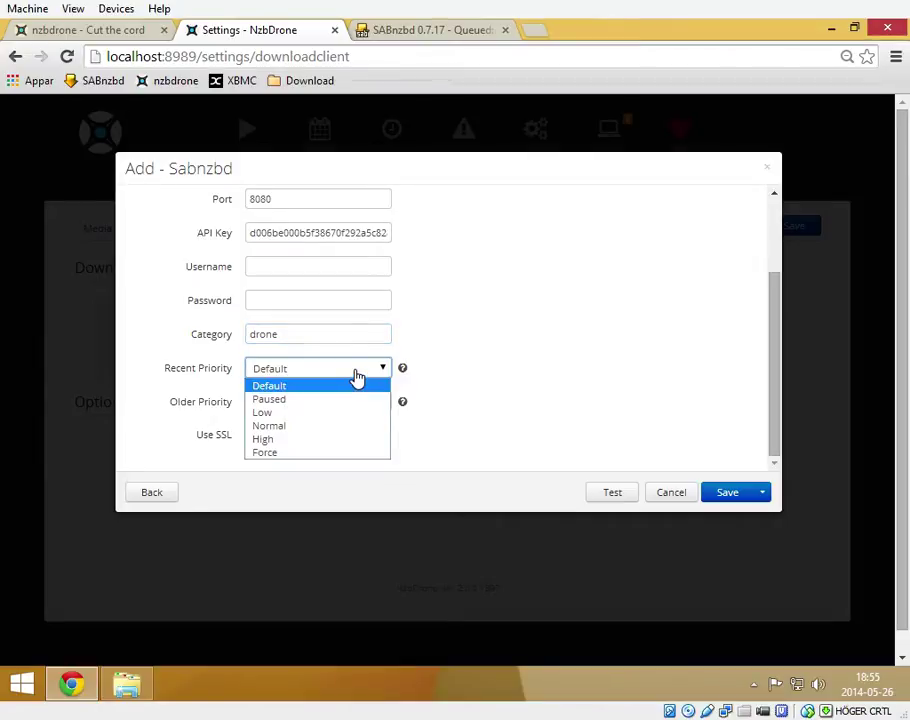
left_click(356, 377)
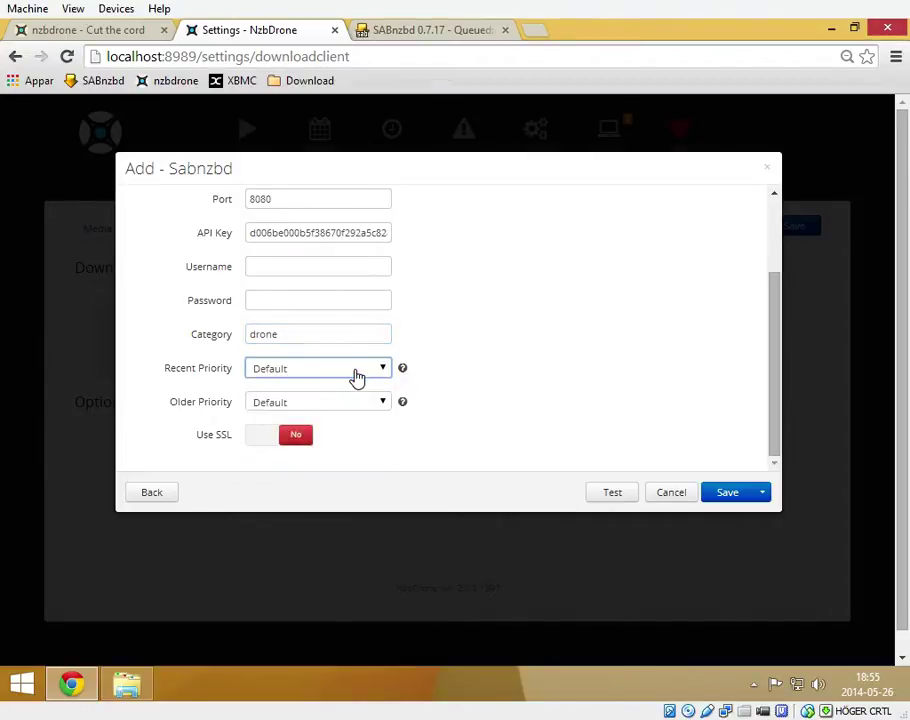
right_click(358, 376)
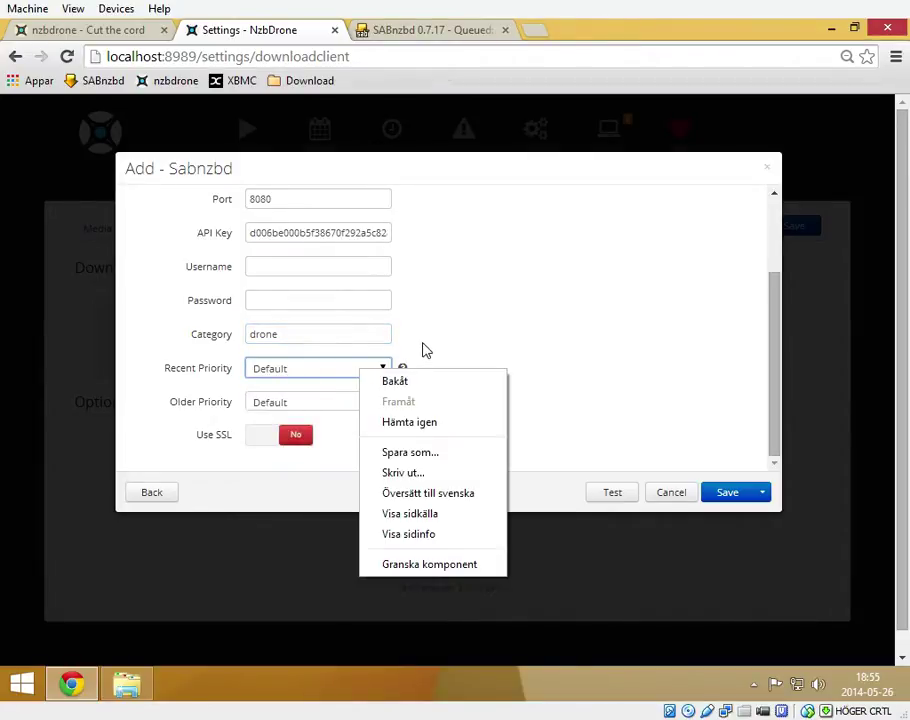
key("Escape")
mouse_move(405, 377)
left_click(360, 370)
left_click(348, 447)
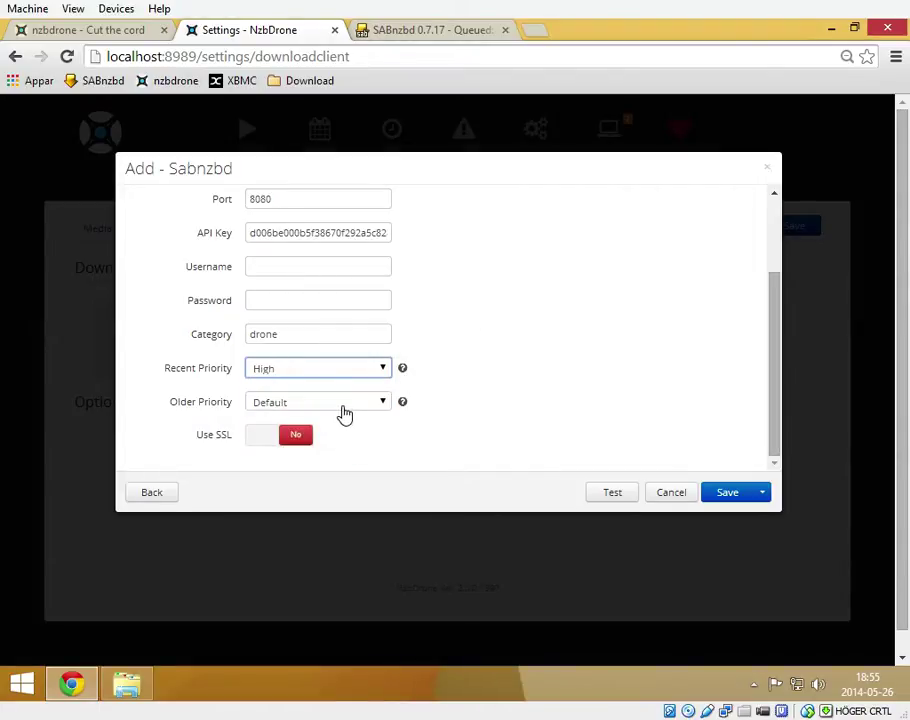
left_click(345, 410)
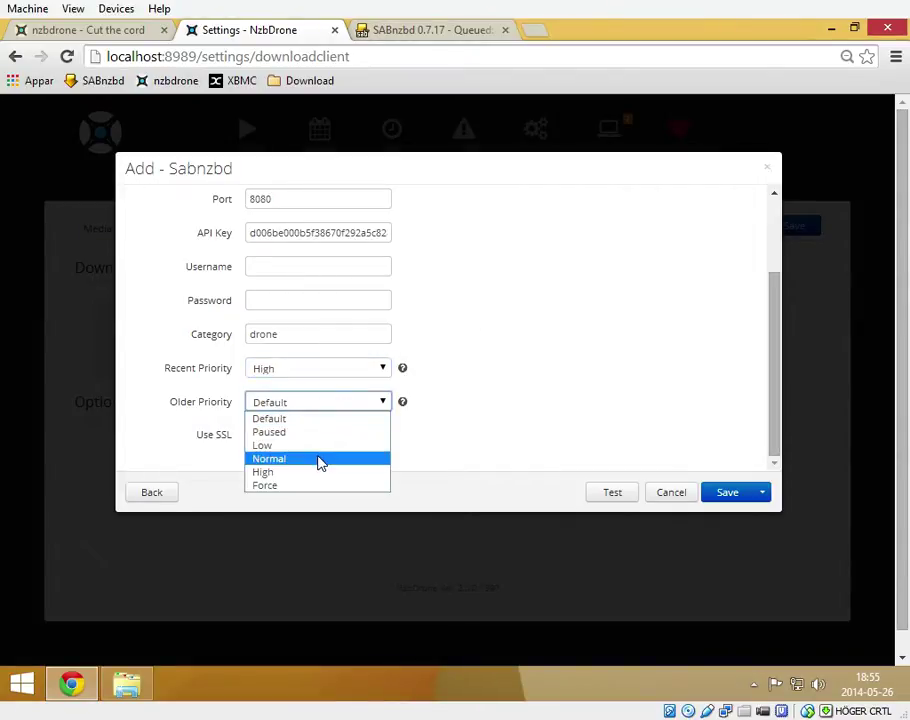
left_click(318, 458)
left_click(613, 499)
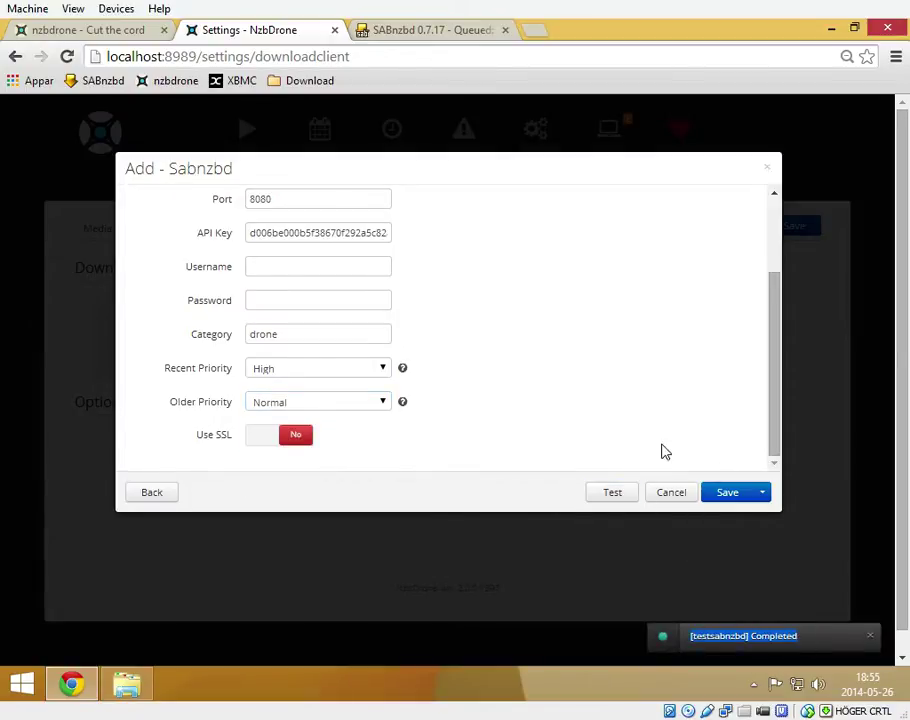
left_click(727, 492)
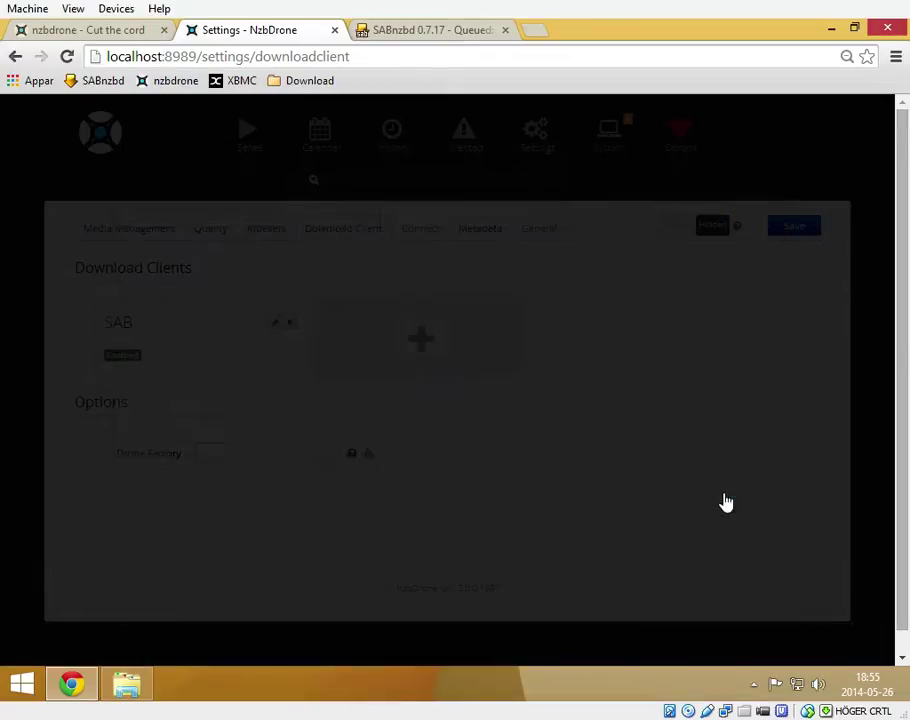
Open Connect settings, browse the Add Notification choices, and close without adding one.
left_click(427, 234)
left_click(219, 291)
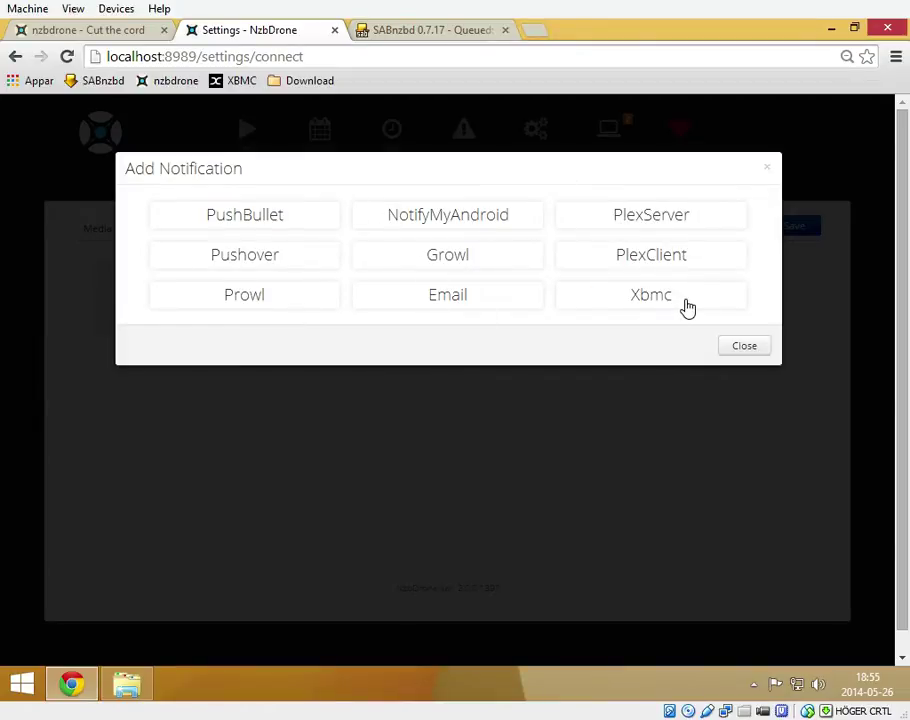
double_click(632, 305)
left_click_drag(632, 305, 668, 171)
left_click(655, 183)
left_click(745, 348)
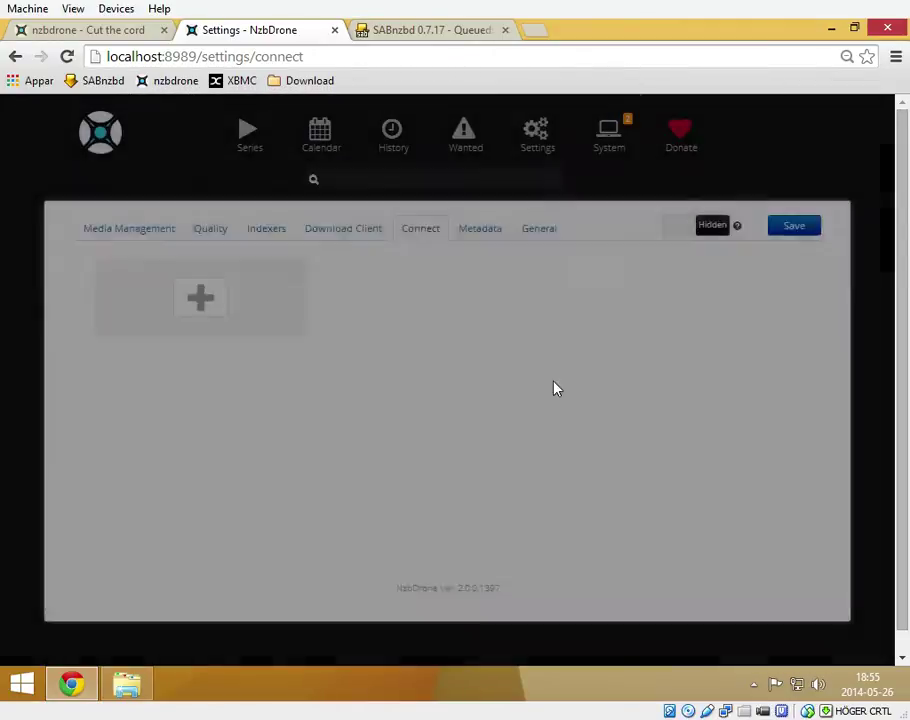
Browse the Metadata, General, Media Management and Quality settings tabs.
left_click(485, 236)
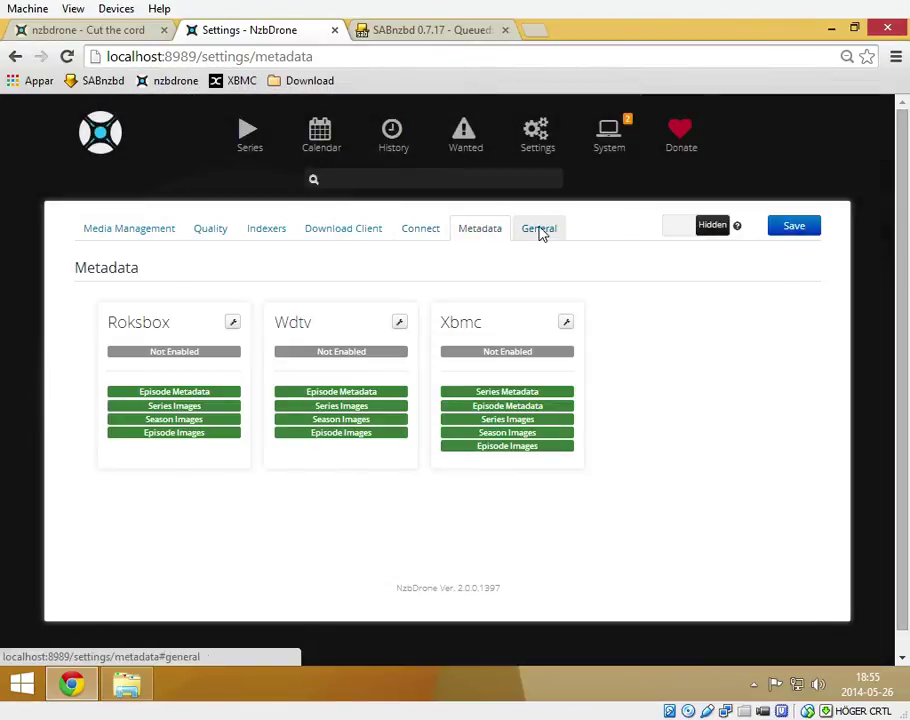
left_click(540, 229)
scroll(430, 320, "down", 1)
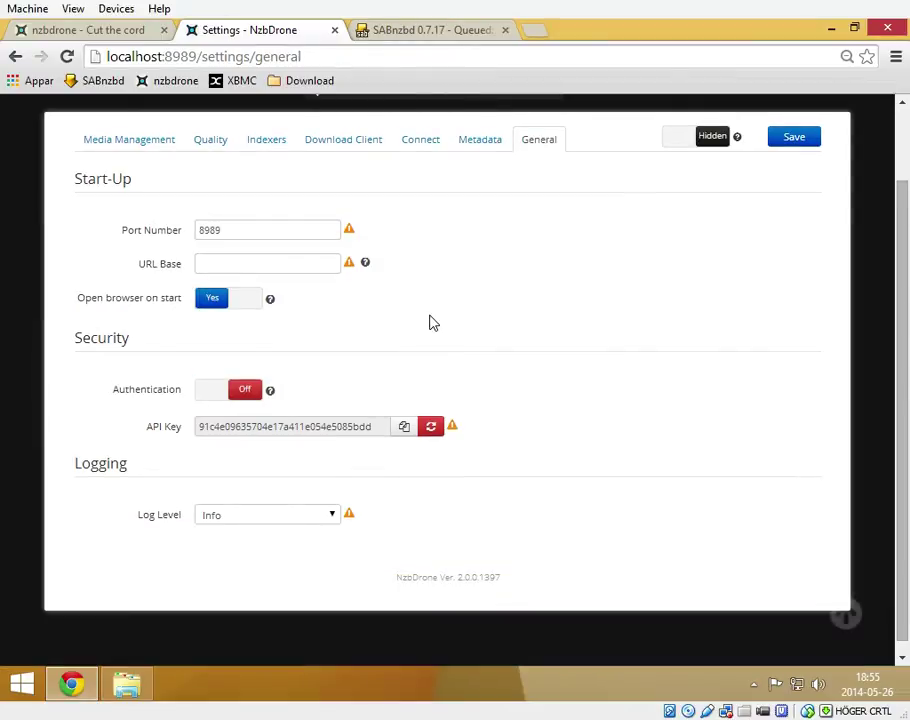
scroll(430, 322, "up", 1)
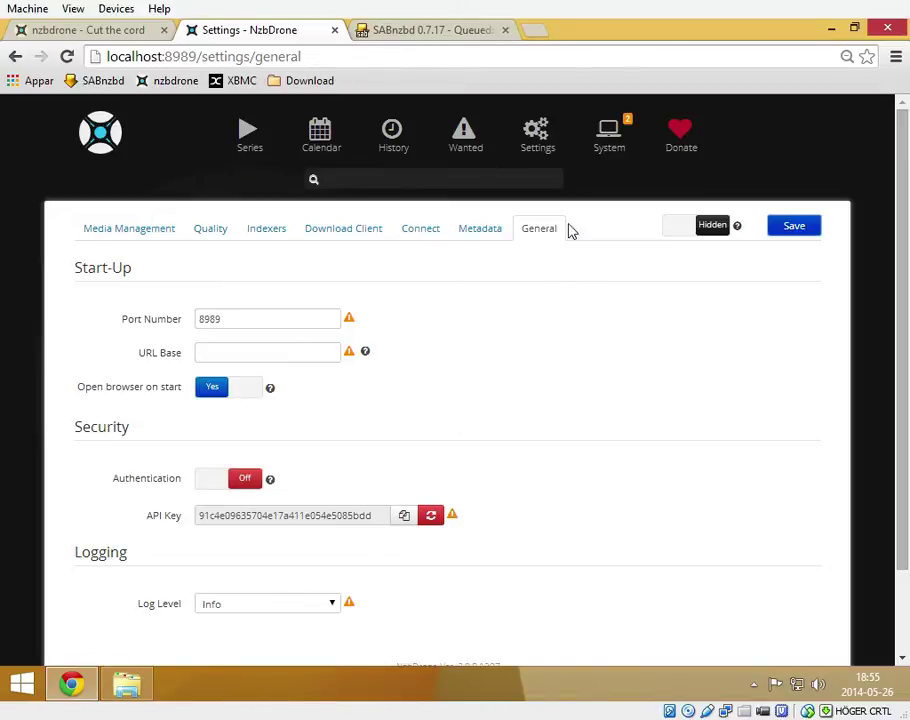
left_click(131, 228)
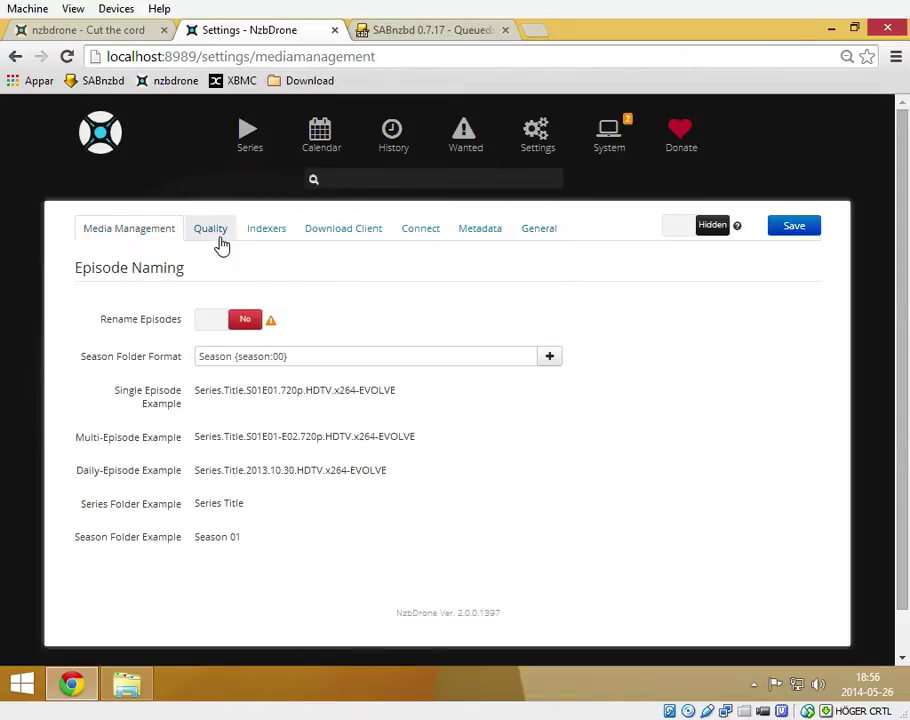
left_click(218, 238)
left_click(545, 231)
scroll(397, 323, "down", 1)
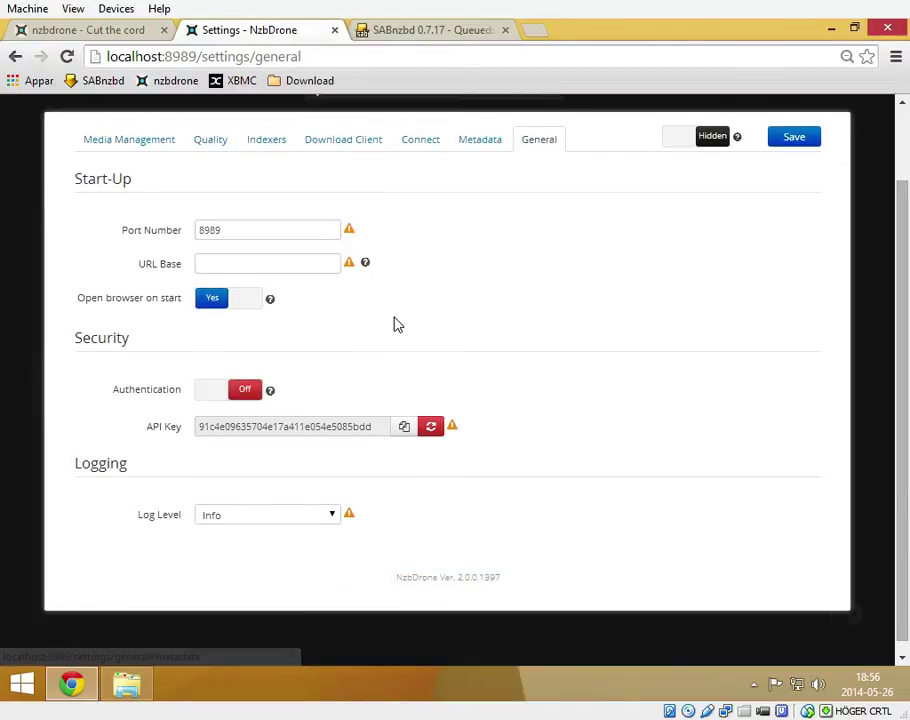
scroll(397, 323, "up", 1)
Check System Info, then return to Settings and view the Download Client page.
left_click(612, 138)
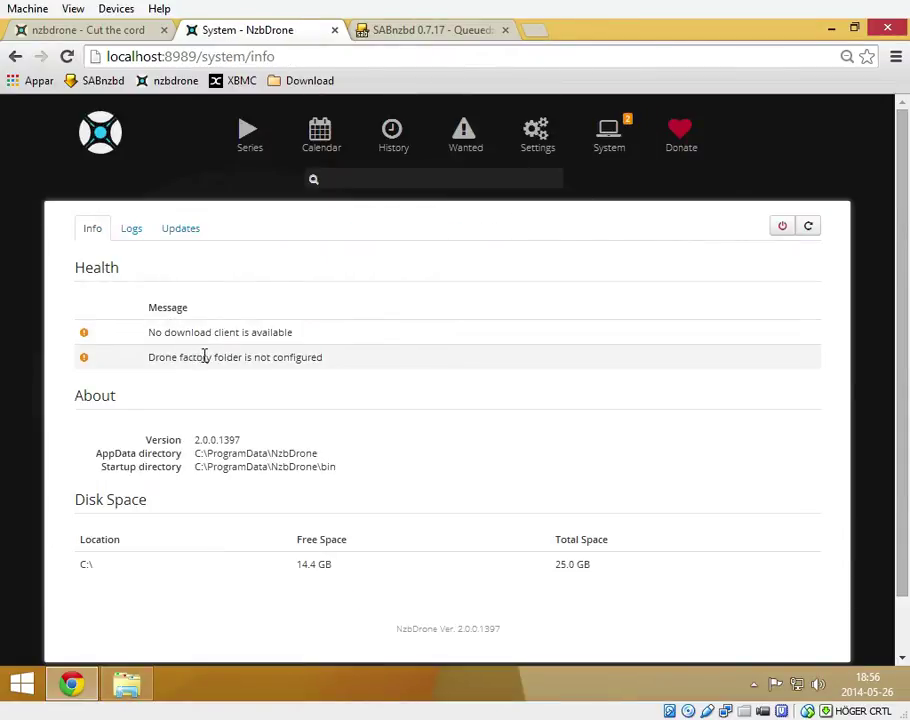
left_click(542, 144)
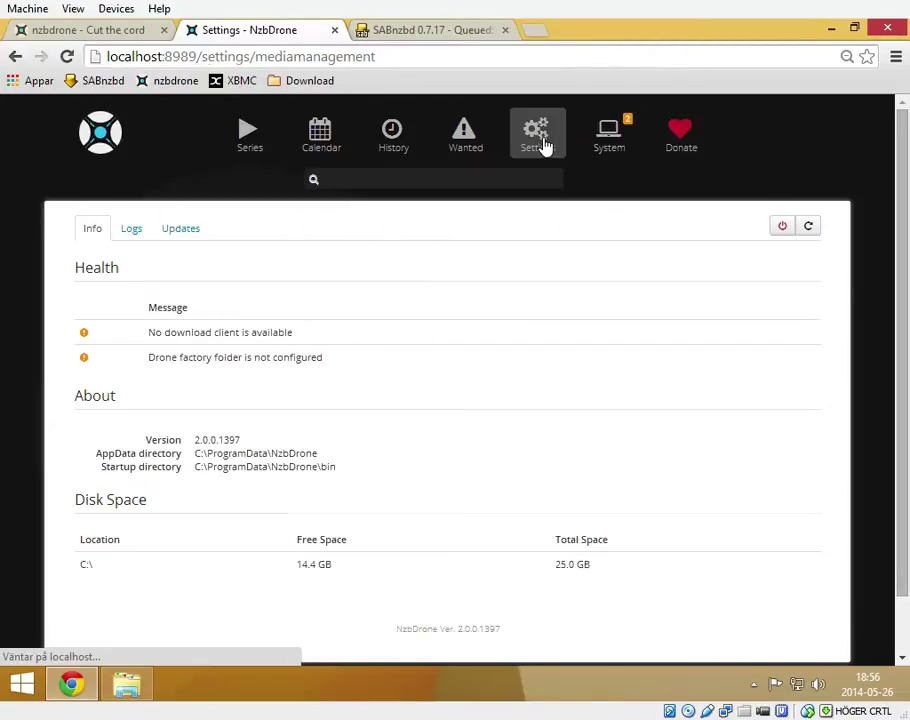
left_click(214, 236)
left_click(262, 233)
left_click(337, 231)
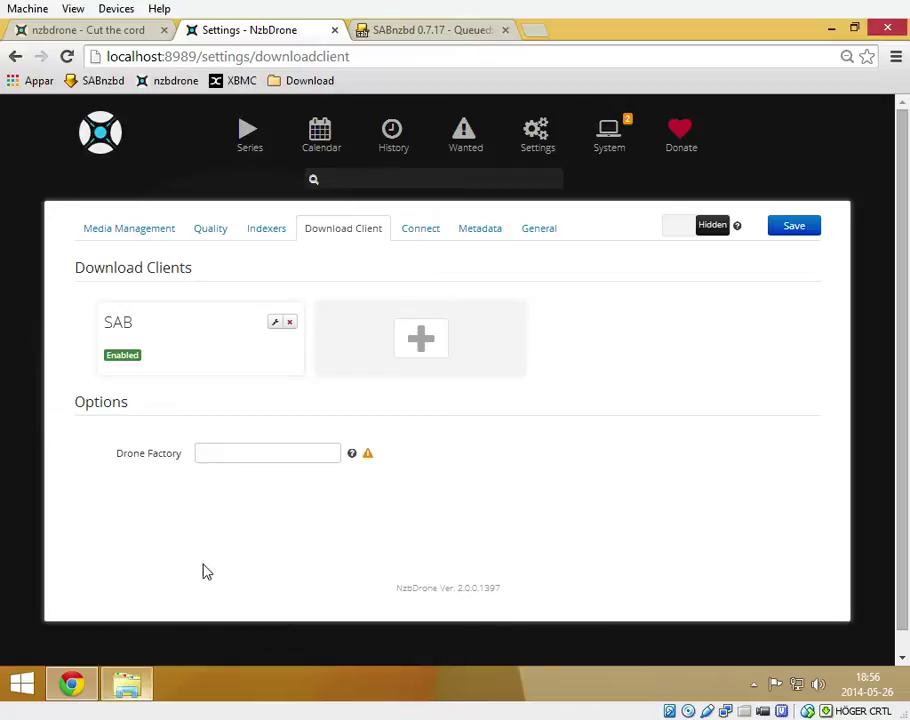
left_click_drag(120, 455, 169, 496)
left_click(172, 515)
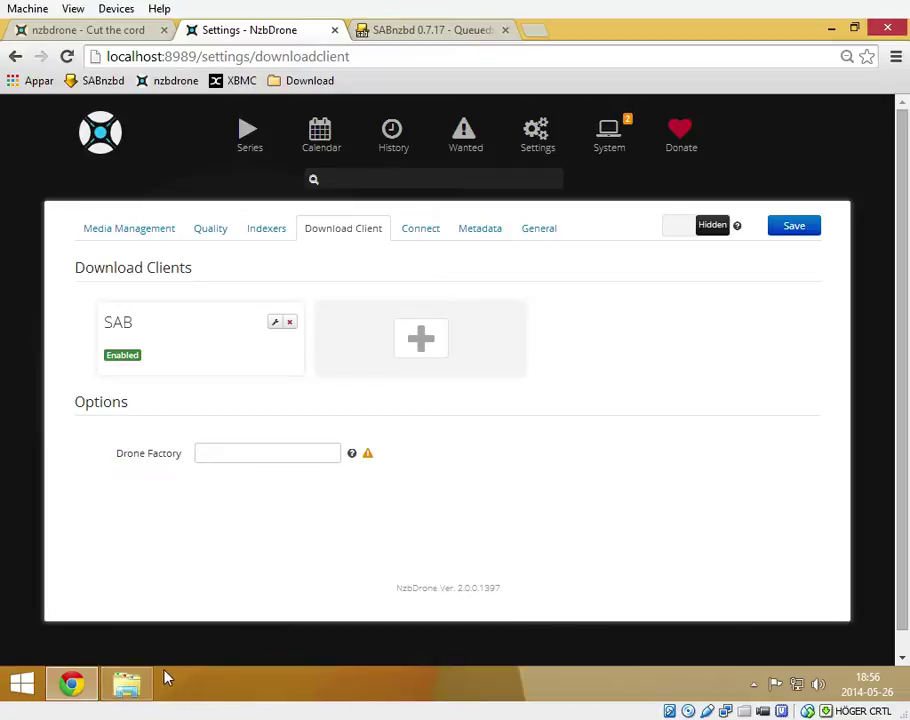
Browse in File Explorer to the empty C:\Download\drone folder.
left_click(142, 684)
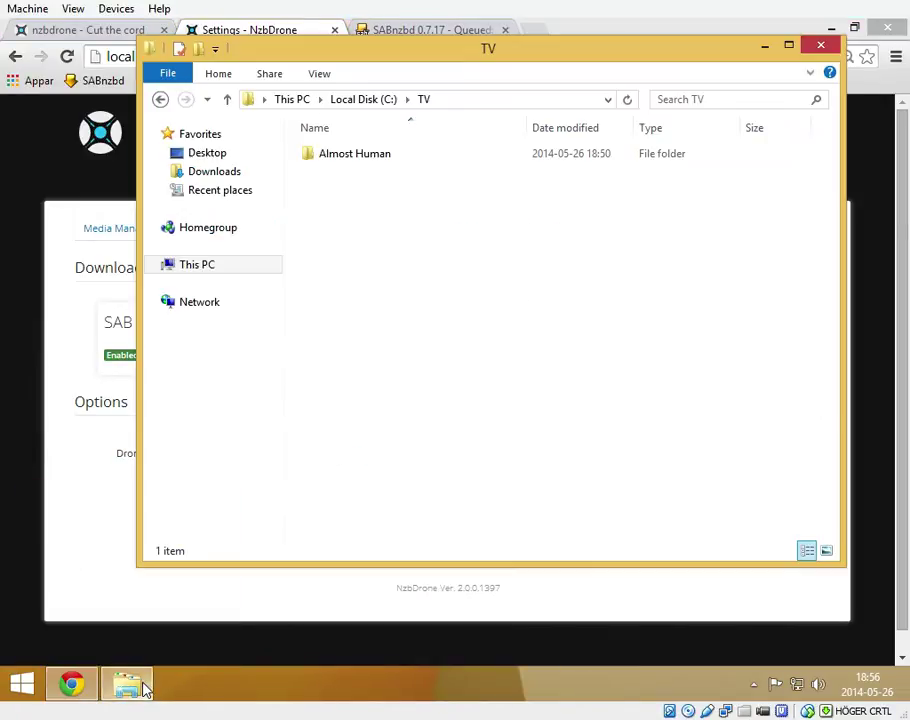
left_click(355, 97)
left_click(449, 368)
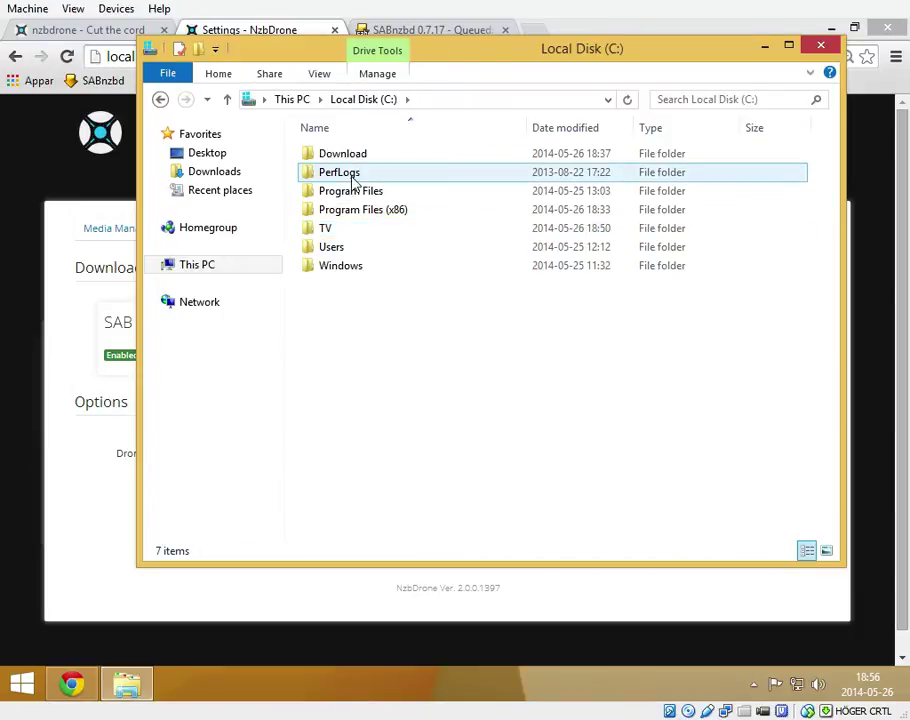
double_click(362, 157)
left_click(361, 192)
left_click(367, 175)
left_click(363, 177)
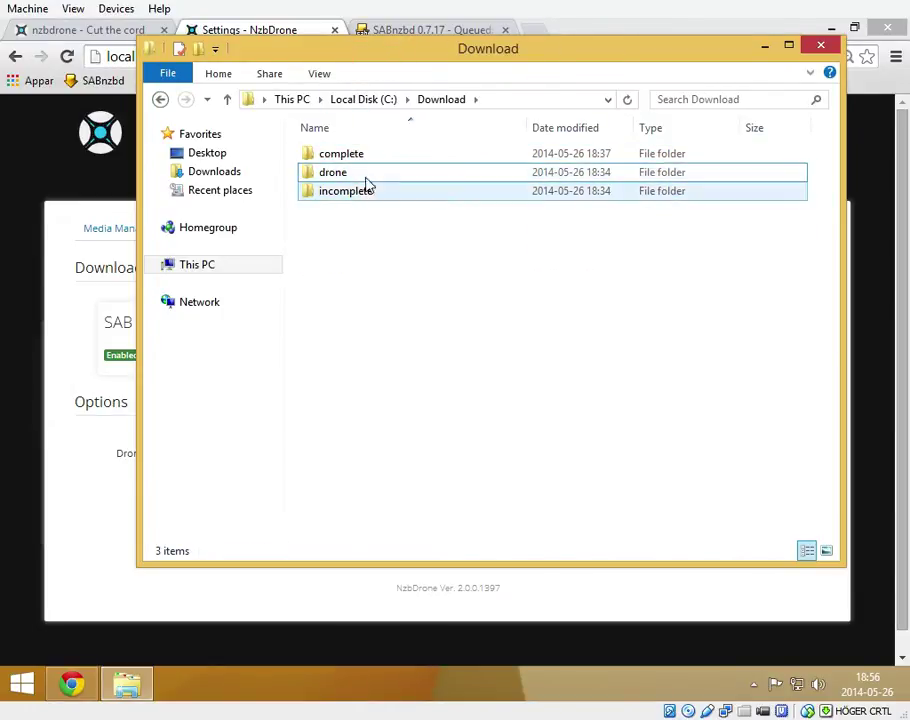
double_click(365, 174)
Copy the C:\Download\drone path and bring up paste options in the Drone Factory field.
left_click(529, 100)
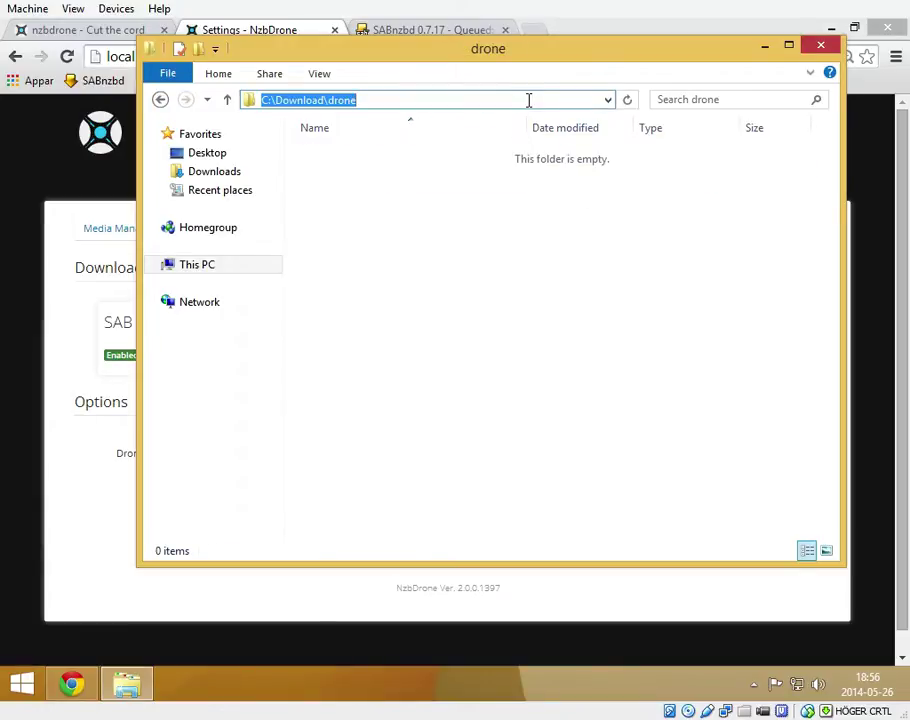
right_click(301, 96)
left_click(351, 156)
left_click(71, 325)
right_click(231, 455)
Paste C:\Download\drone into Drone Factory as plain text, save, and check System Info.
left_click(360, 305)
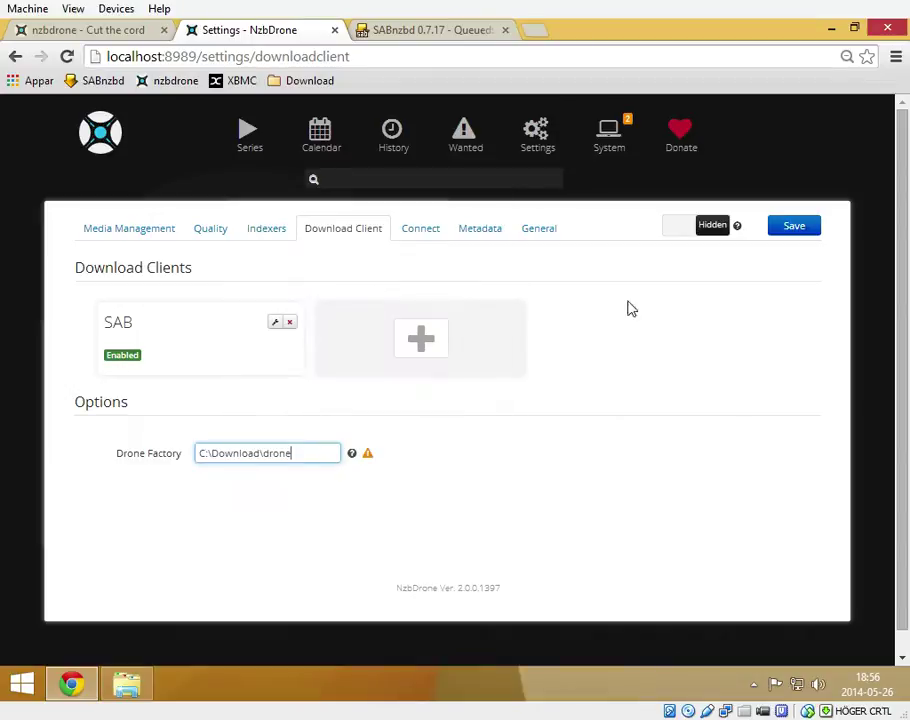
left_click(795, 228)
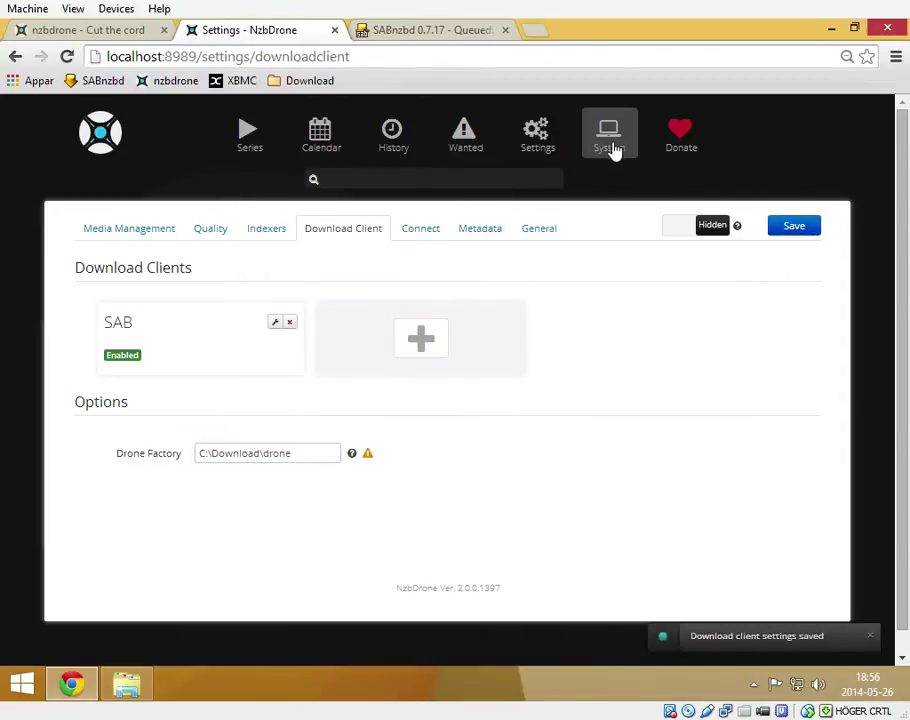
left_click(609, 145)
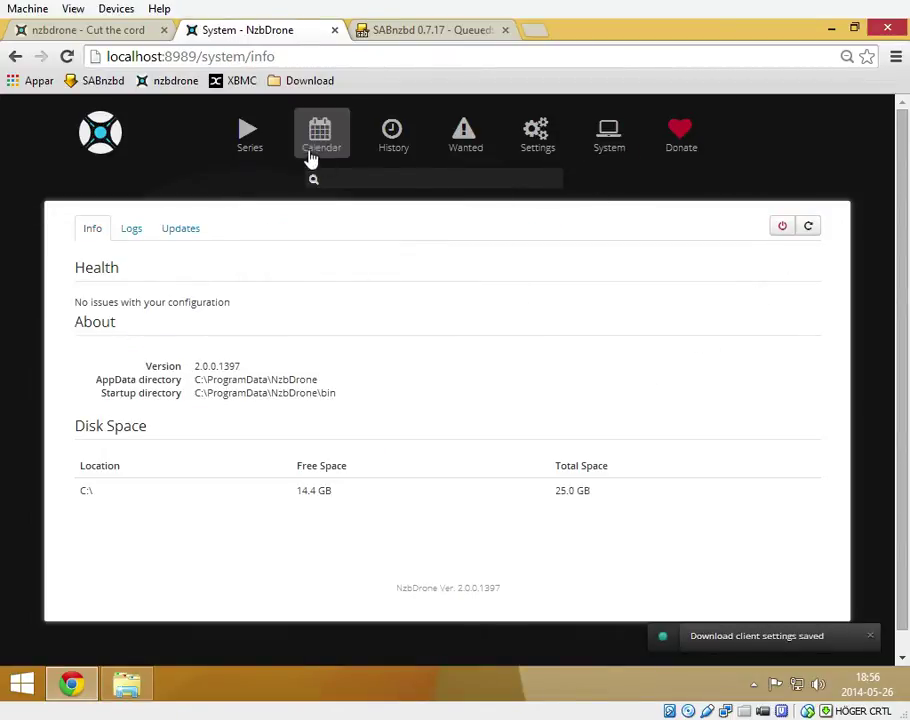
Run an automatic search for the Almost Human Season 1 Pilot episode.
left_click(249, 135)
left_click(300, 302)
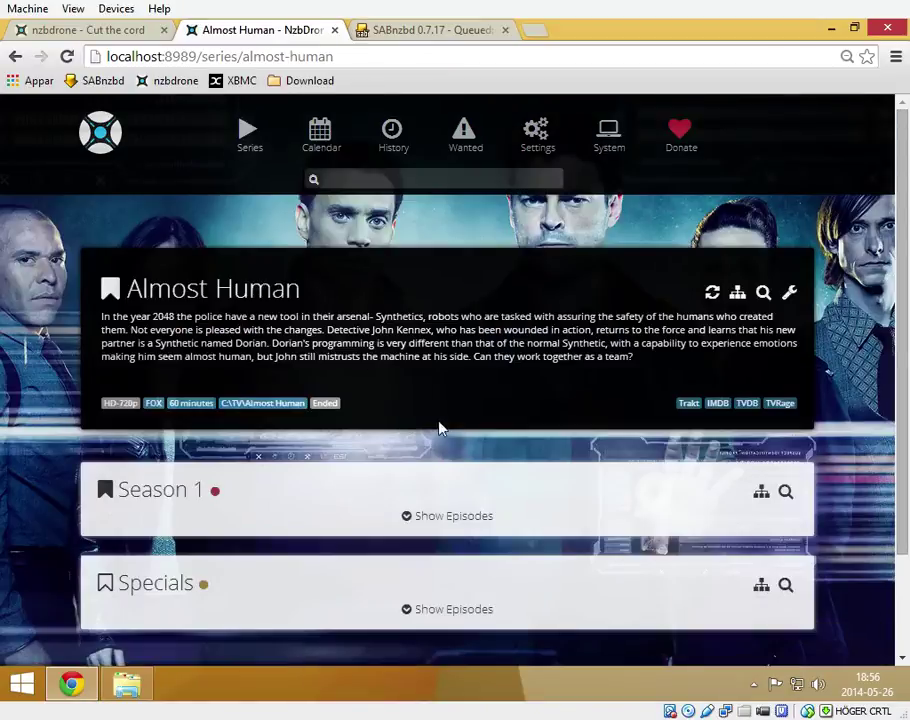
scroll(445, 410, "down", 3)
left_click(458, 389)
scroll(520, 434, "down", 5)
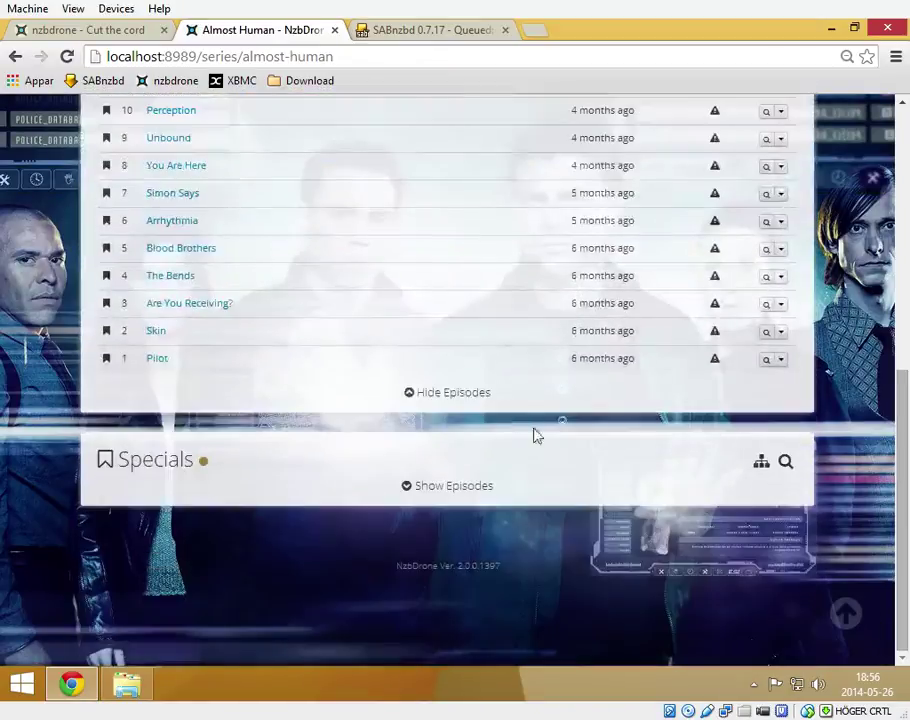
left_click(767, 360)
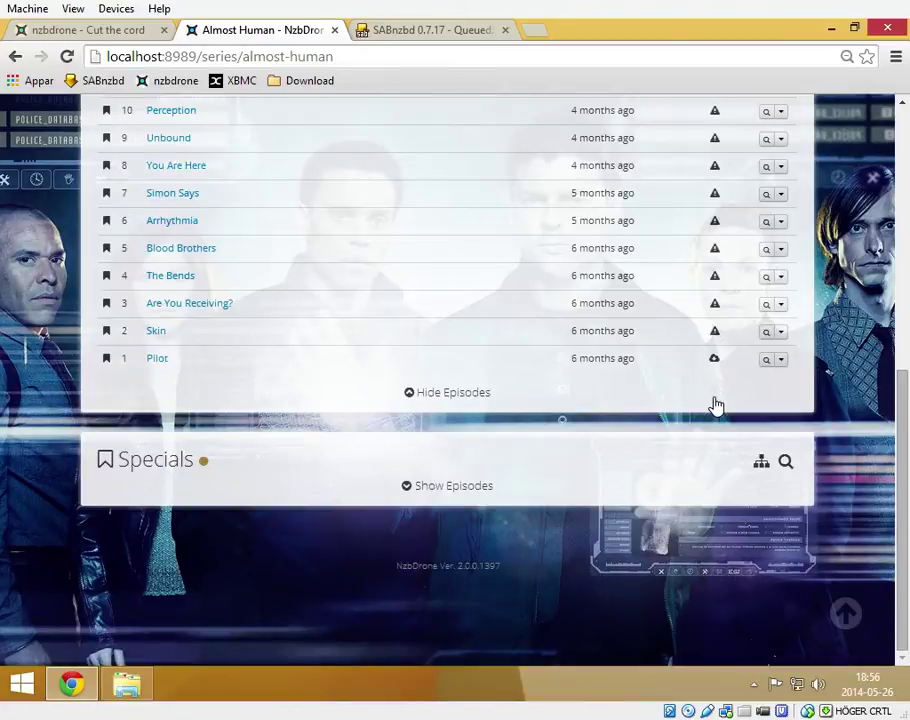
Check the SABnzbd queue, then reload Almost Human's page and expand Season 1.
left_click(410, 33)
left_click(303, 80)
left_click(305, 102)
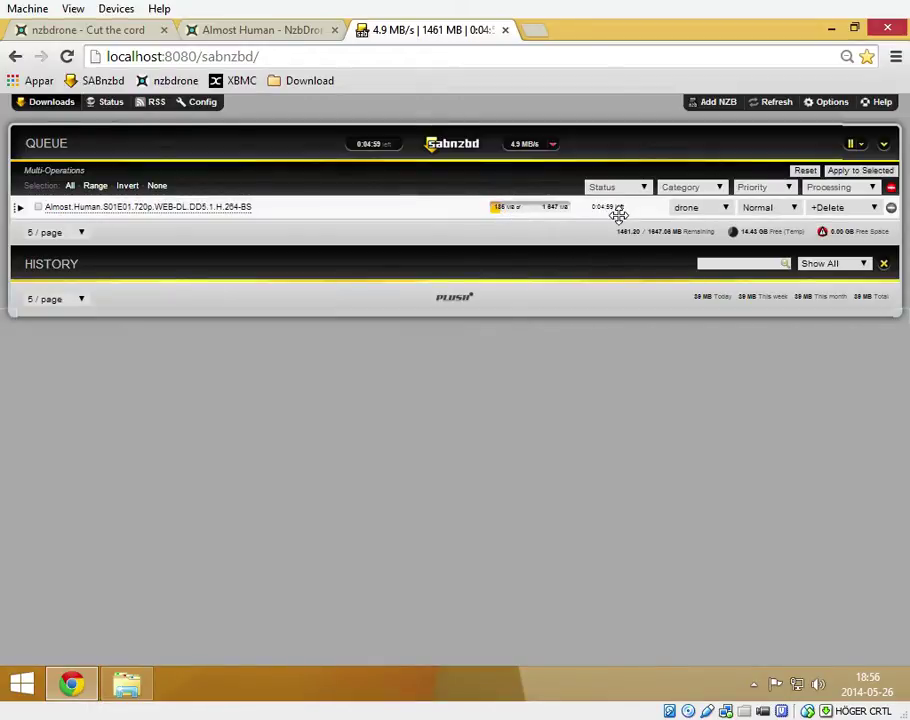
left_click(275, 33)
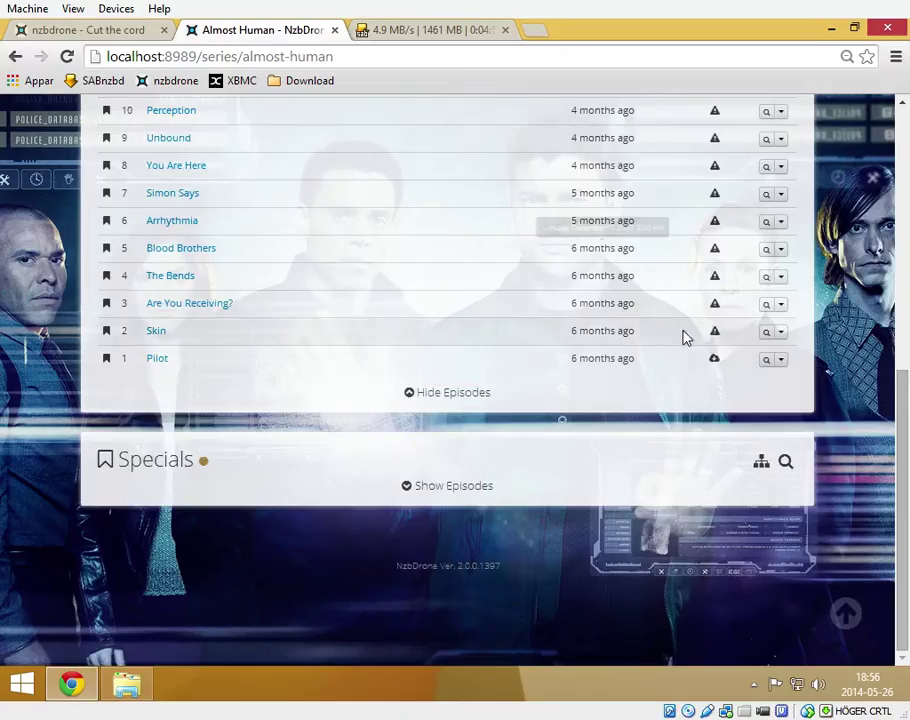
left_click(390, 55)
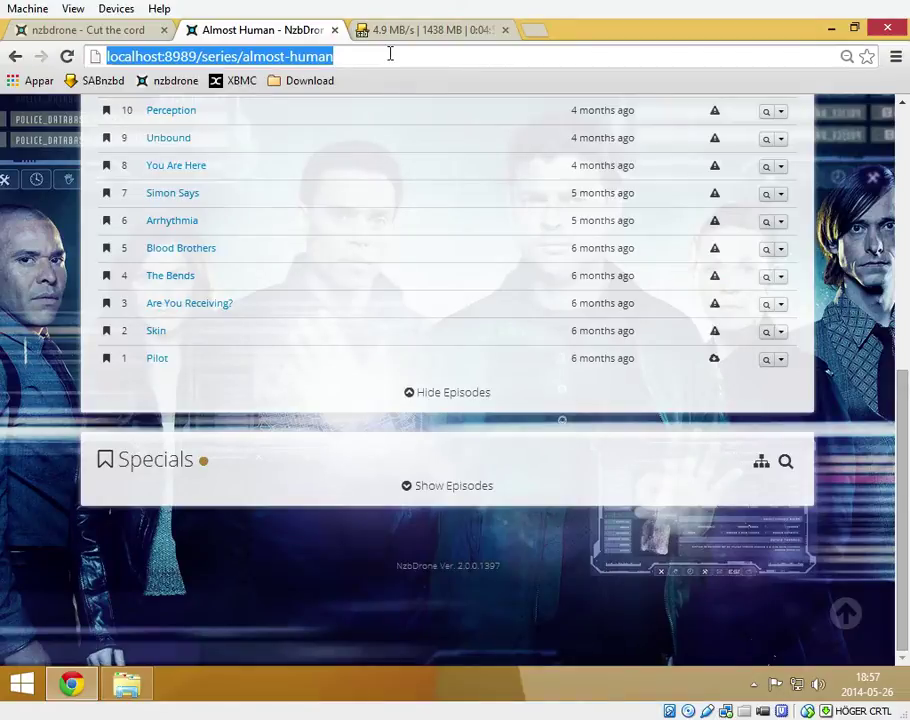
key("Return")
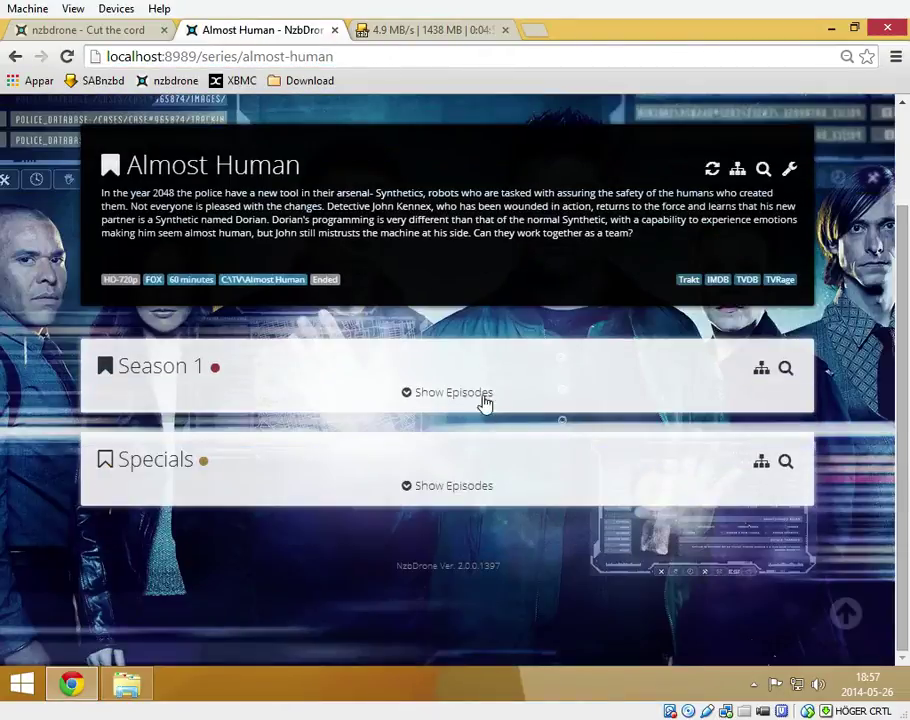
left_click(453, 392)
mouse_move(705, 502)
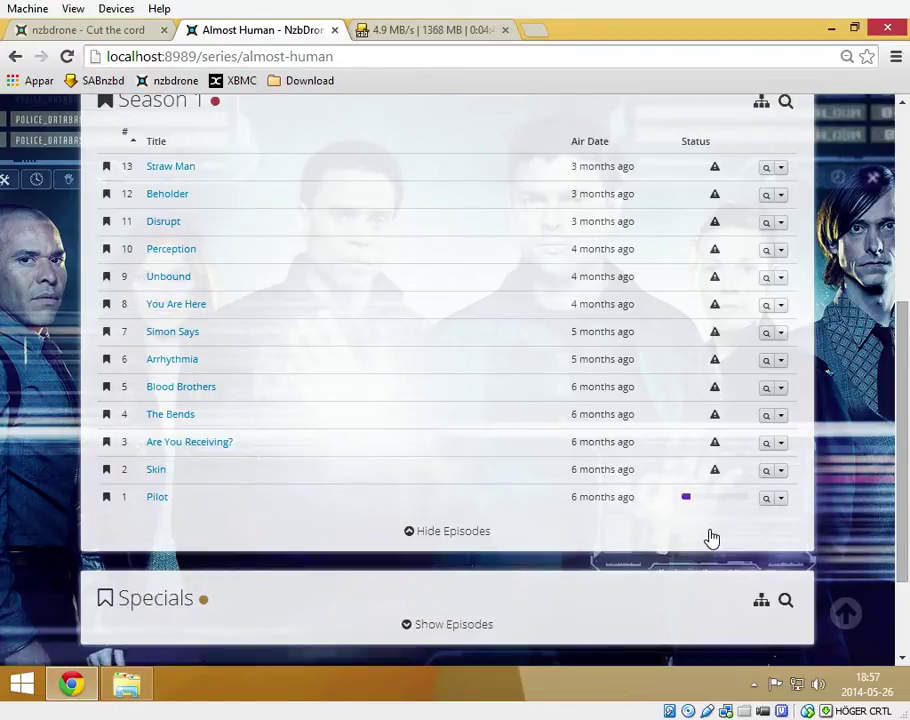
Search Add Series for 'game o' to find Game Of Thrones (2011).
scroll(711, 538, "up", 4)
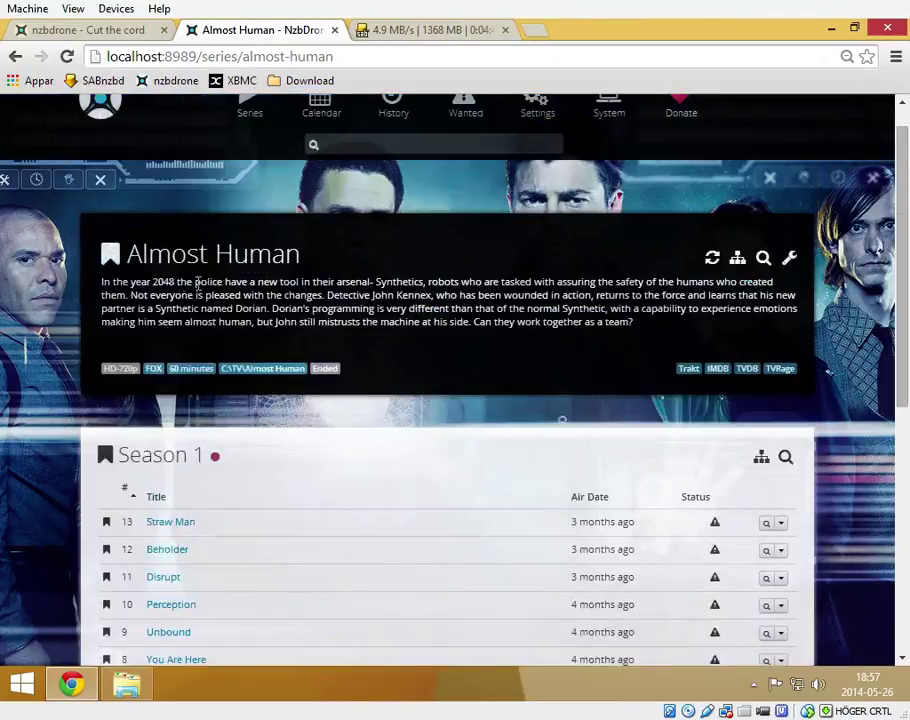
left_click(255, 146)
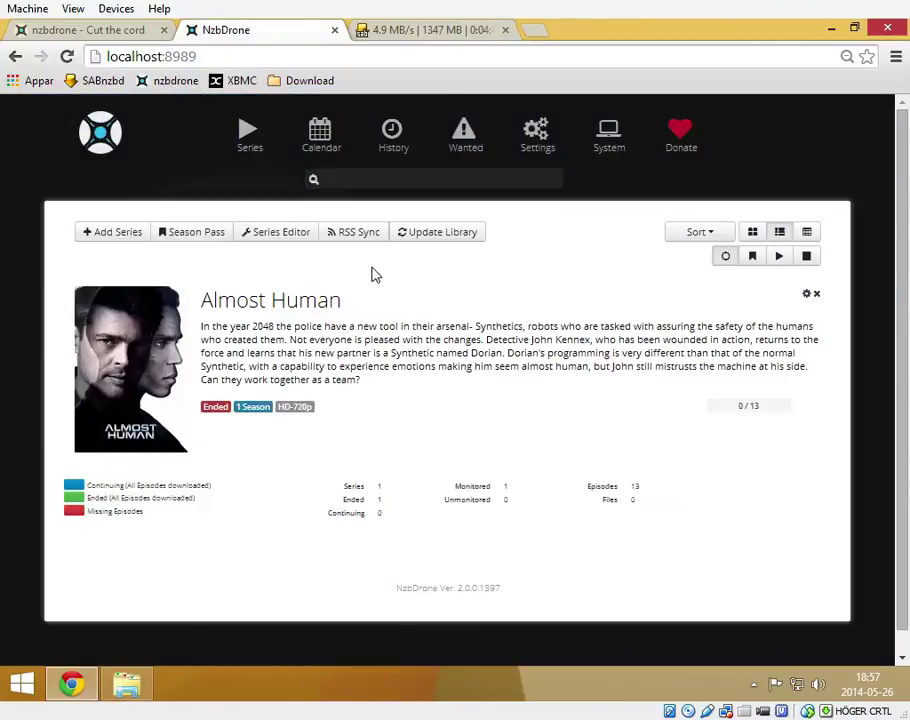
left_click(117, 236)
type("game of thrones")
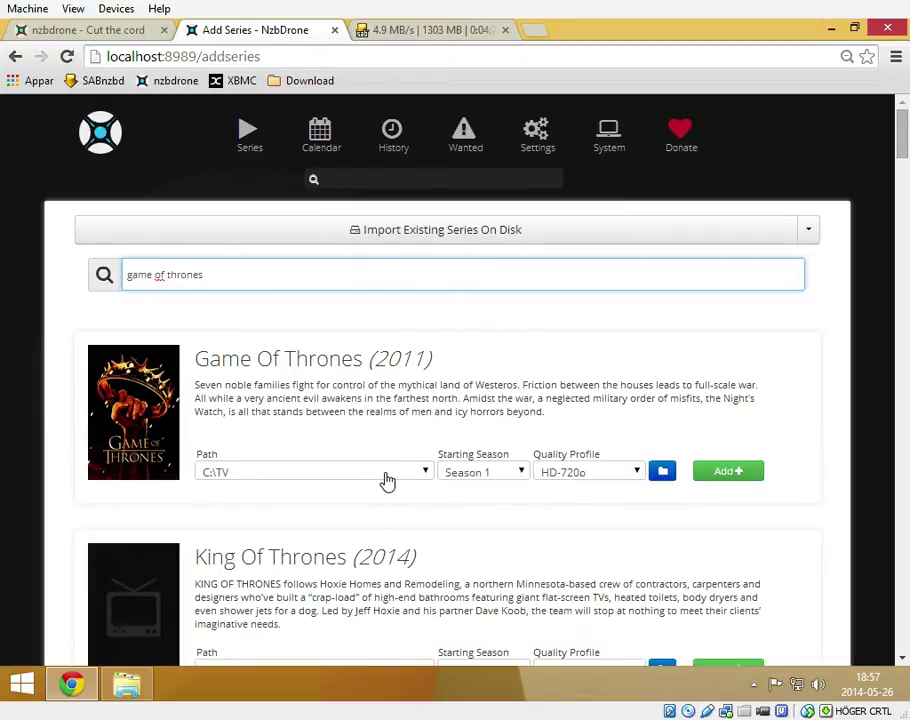
Add Game Of Thrones with starting season 4, path C:\TV and the HD-720p profile.
left_click(508, 478)
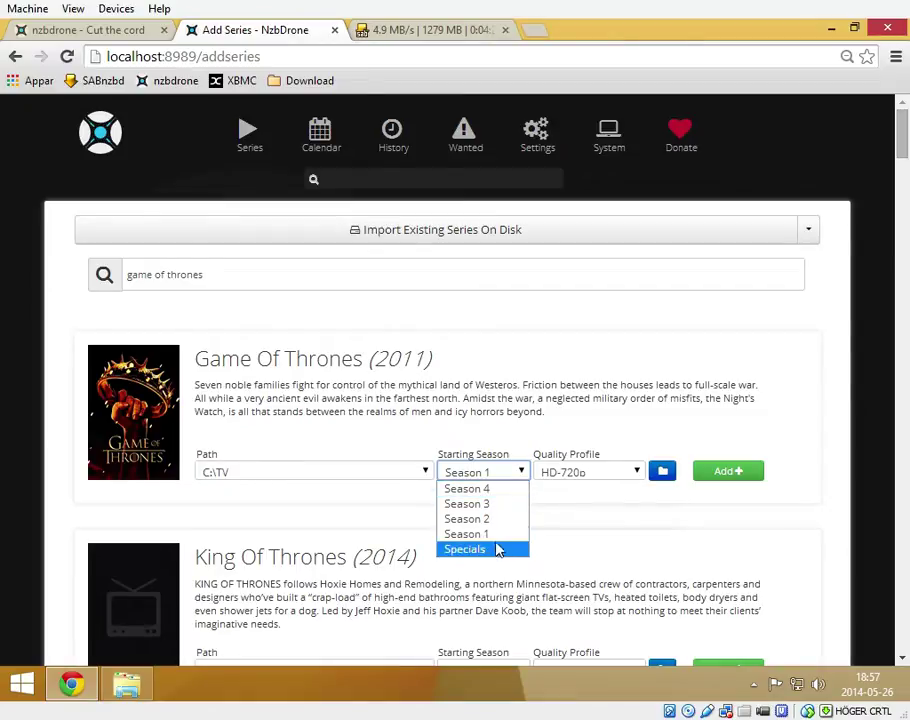
left_click(507, 490)
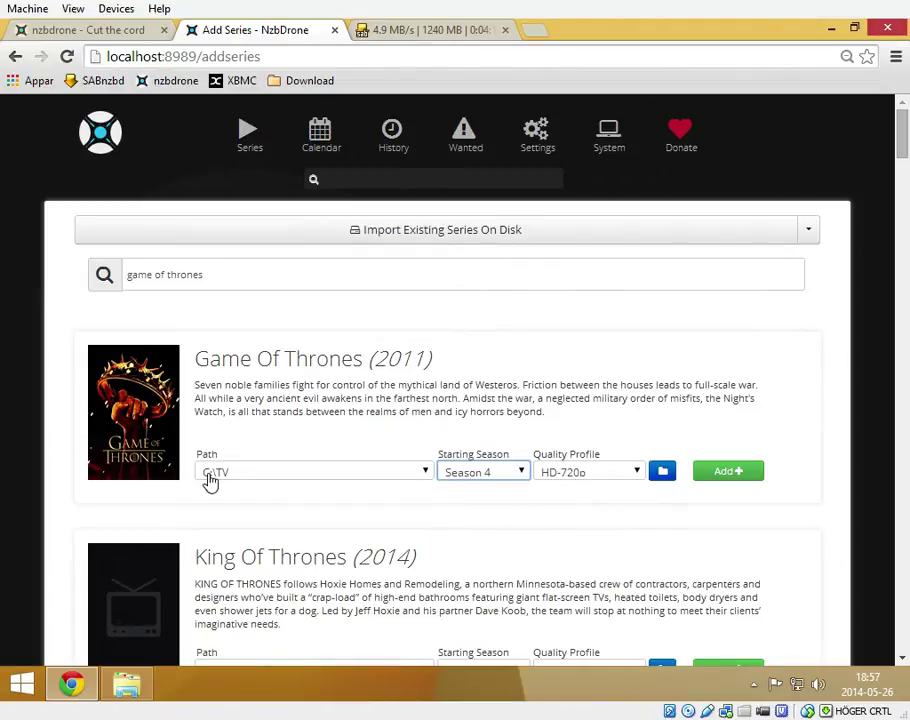
left_click(426, 476)
left_click(426, 476)
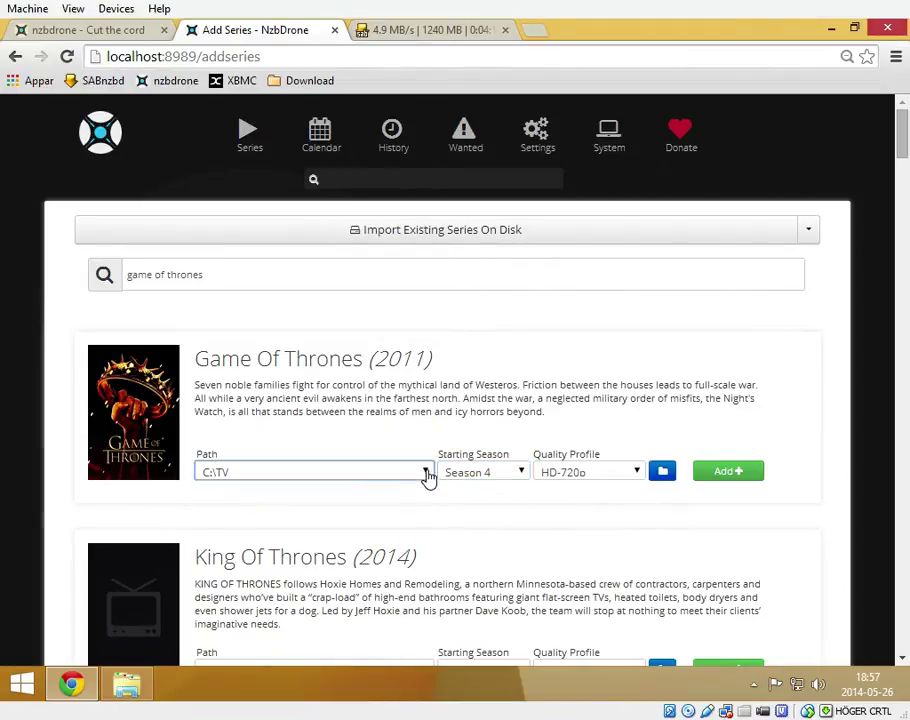
left_click(597, 480)
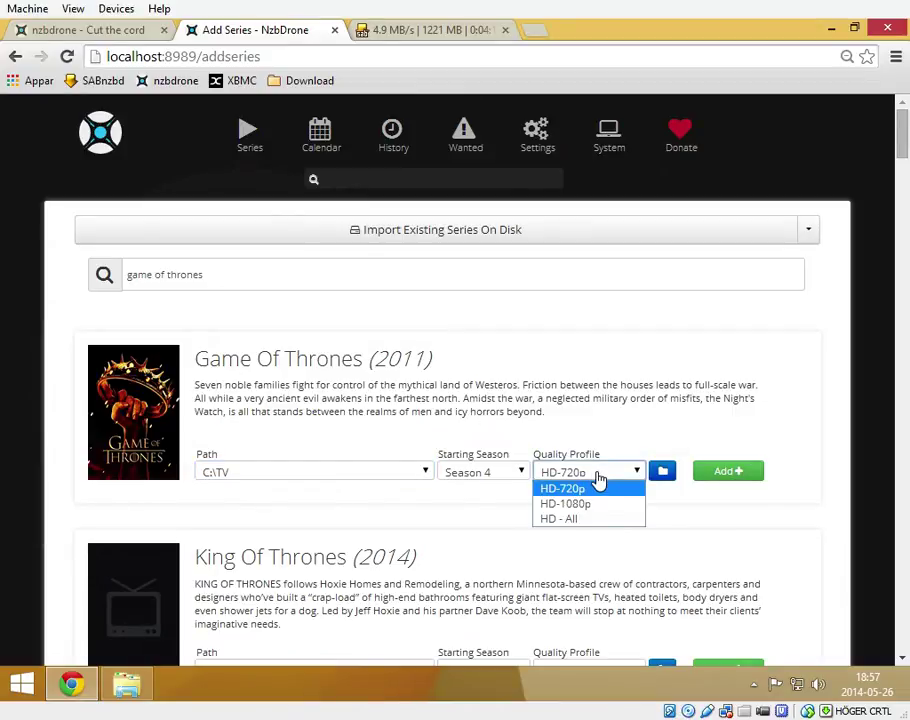
left_click(600, 490)
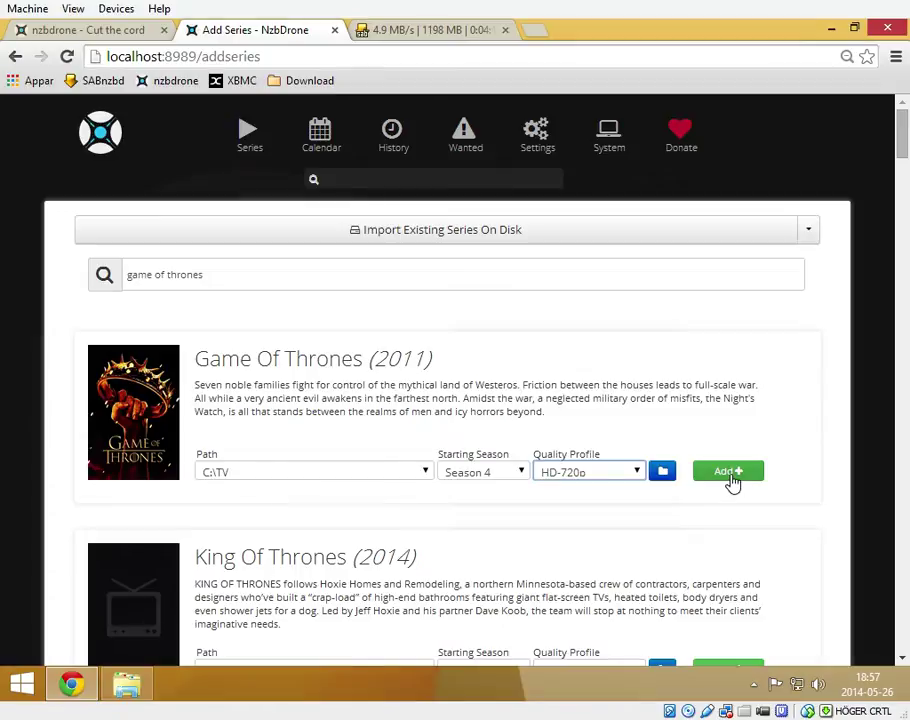
left_click(733, 481)
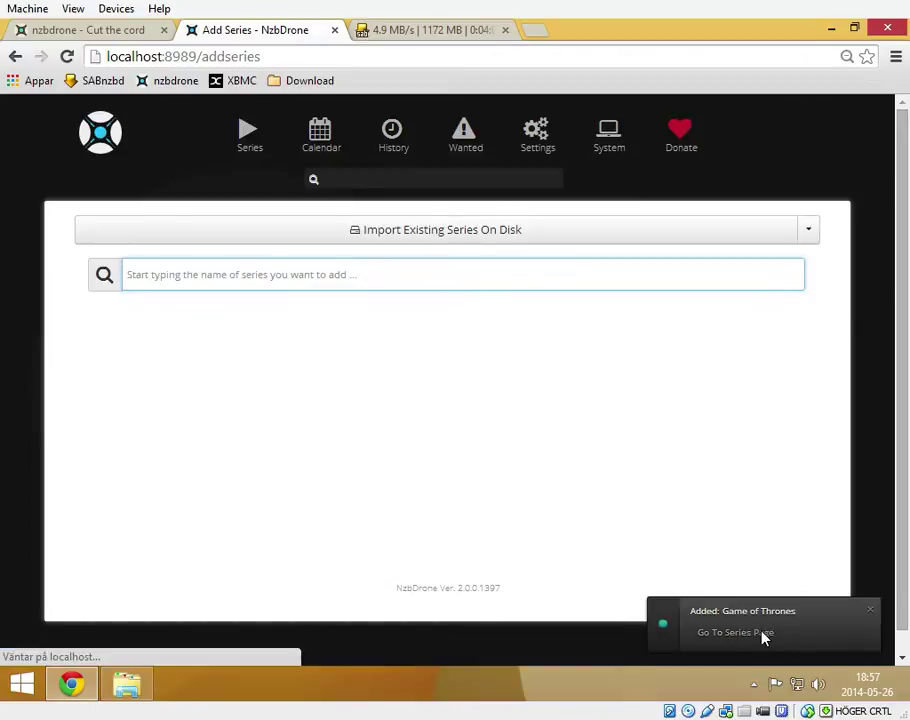
left_click(765, 633)
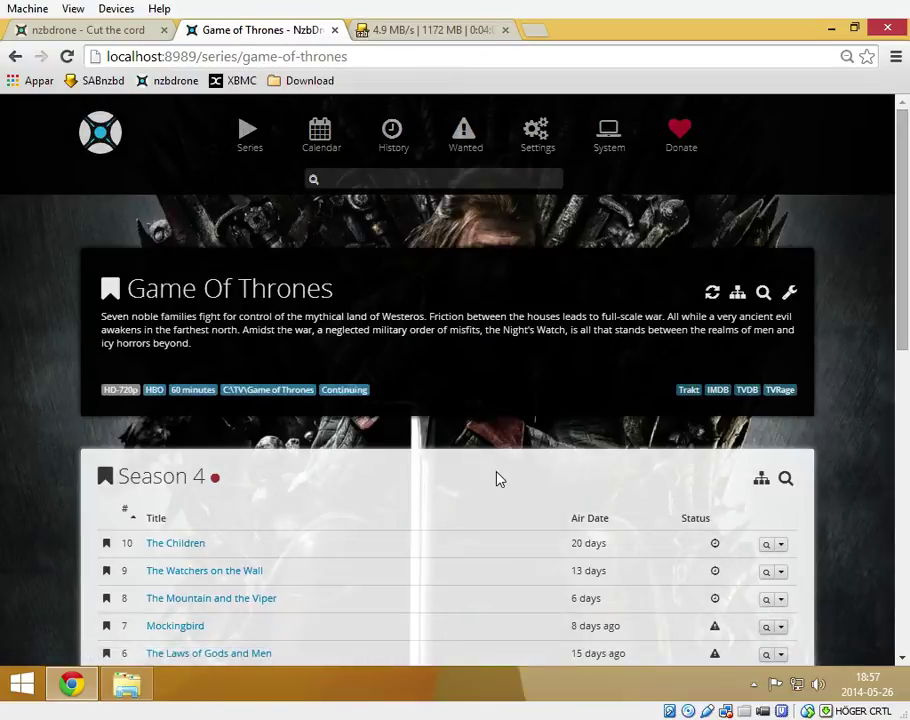
Run automatic searches for Game of Thrones Season 4 episodes 6 and 7.
scroll(498, 480, "down", 5)
scroll(498, 480, "up", 2)
scroll(498, 480, "up", 1)
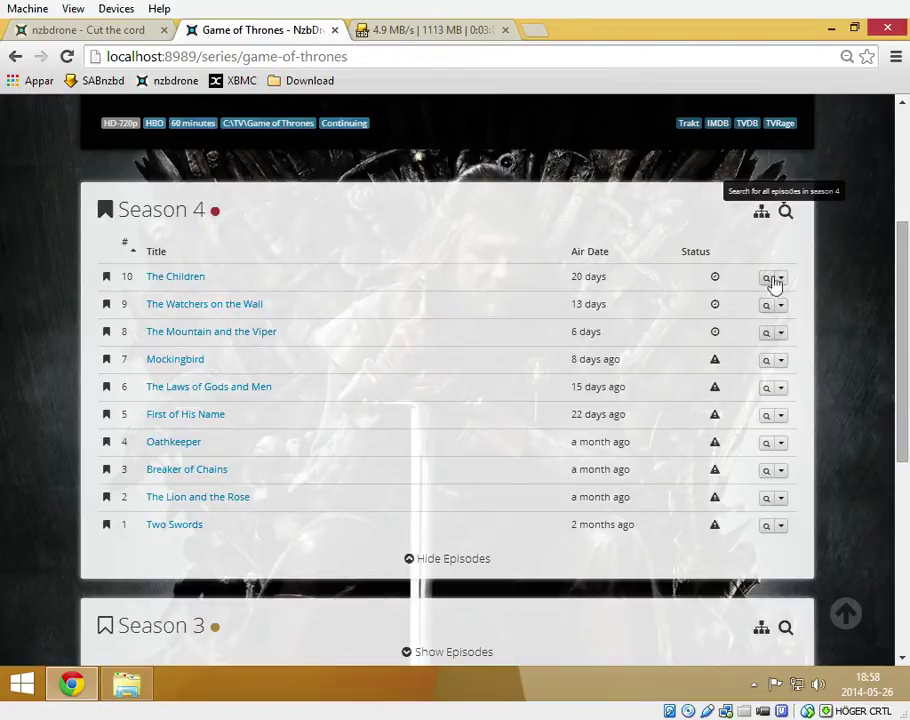
scroll(780, 320, "down", 2)
scroll(797, 345, "up", 1)
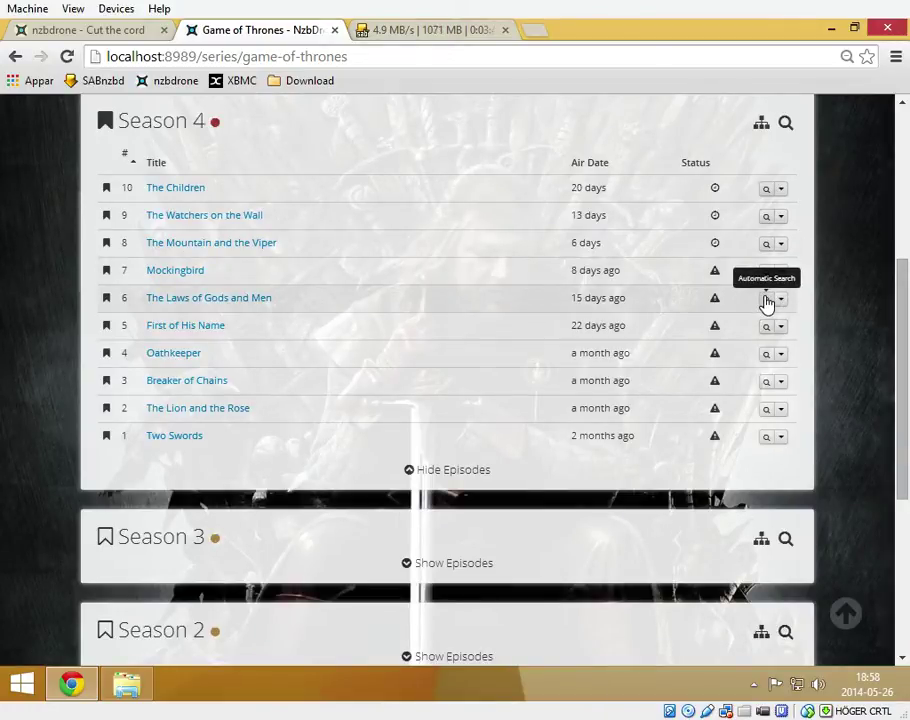
left_click(766, 300)
left_click(766, 271)
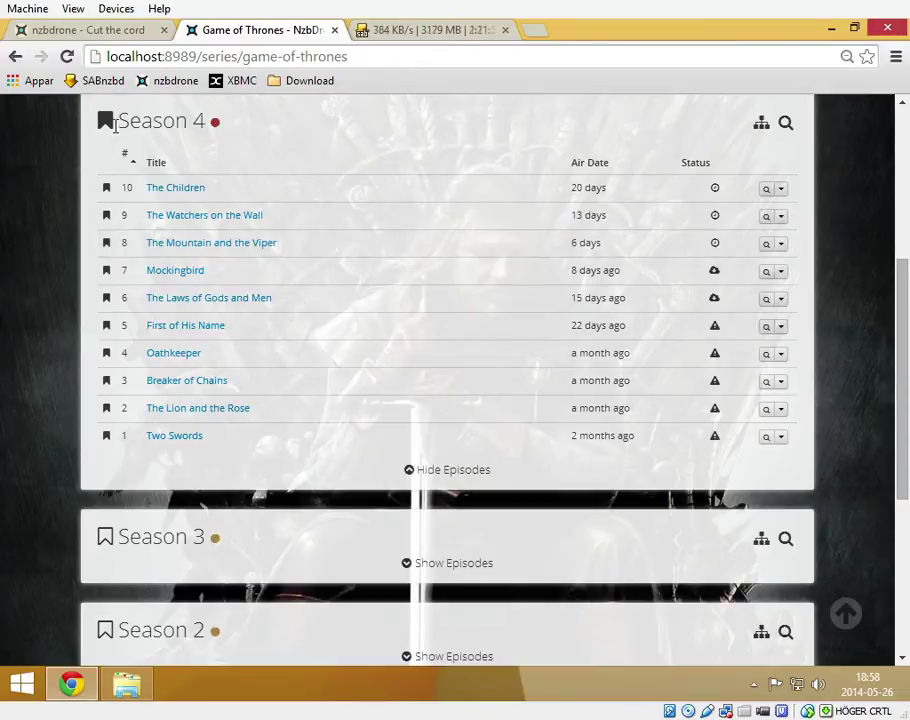
Toggle monitoring of Season 4 and episode 10 The Children off and back on.
scroll(105, 132, "up", 1)
left_click(105, 211)
left_click(105, 211)
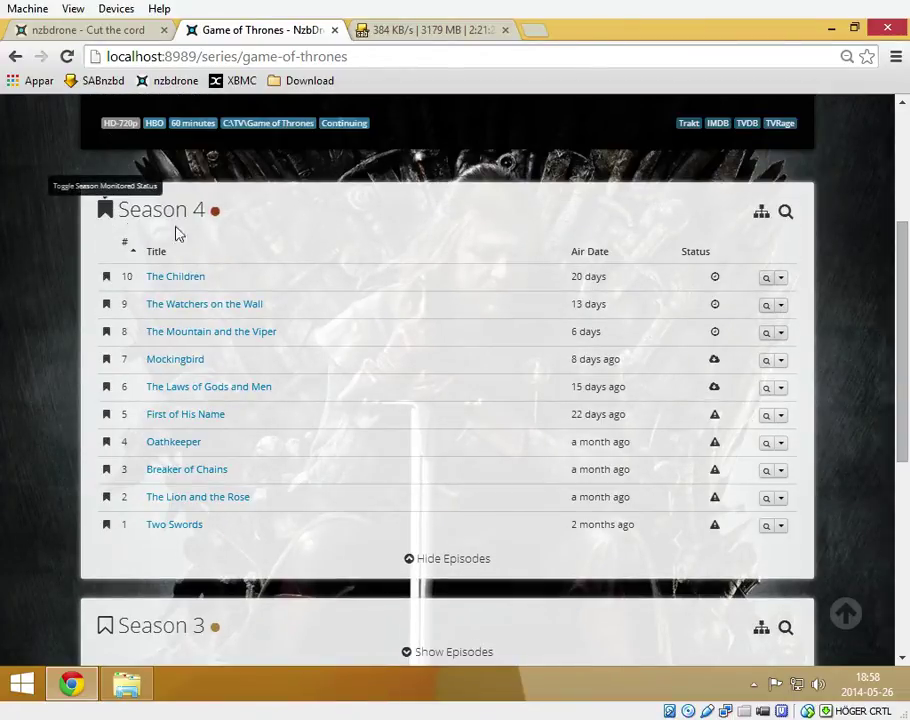
left_click(105, 279)
left_click(105, 280)
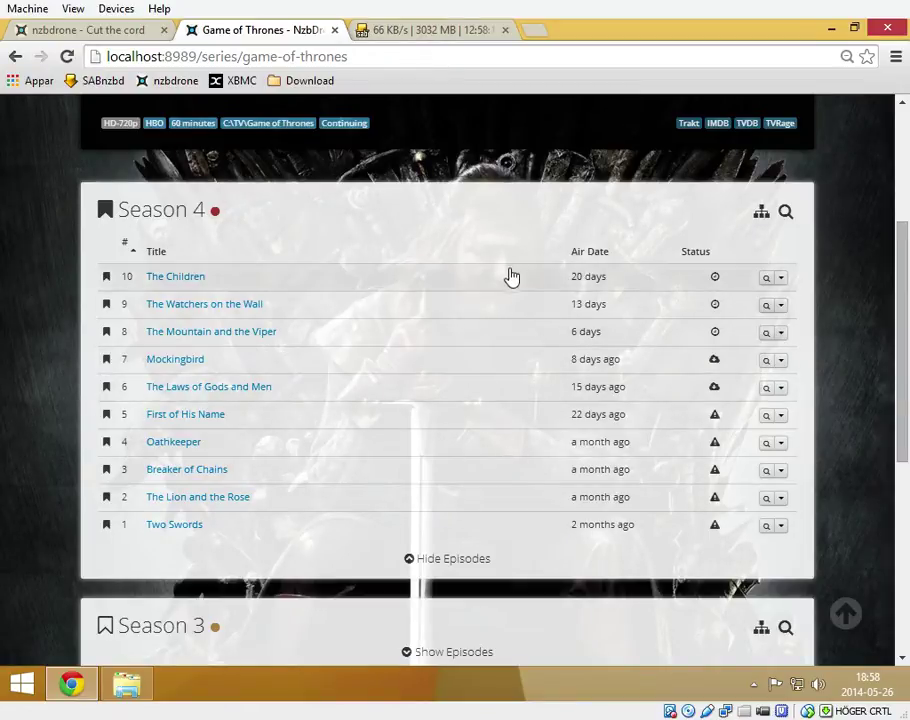
Reopen the Game Of Thrones series page from the series list.
scroll(438, 291, "up", 3)
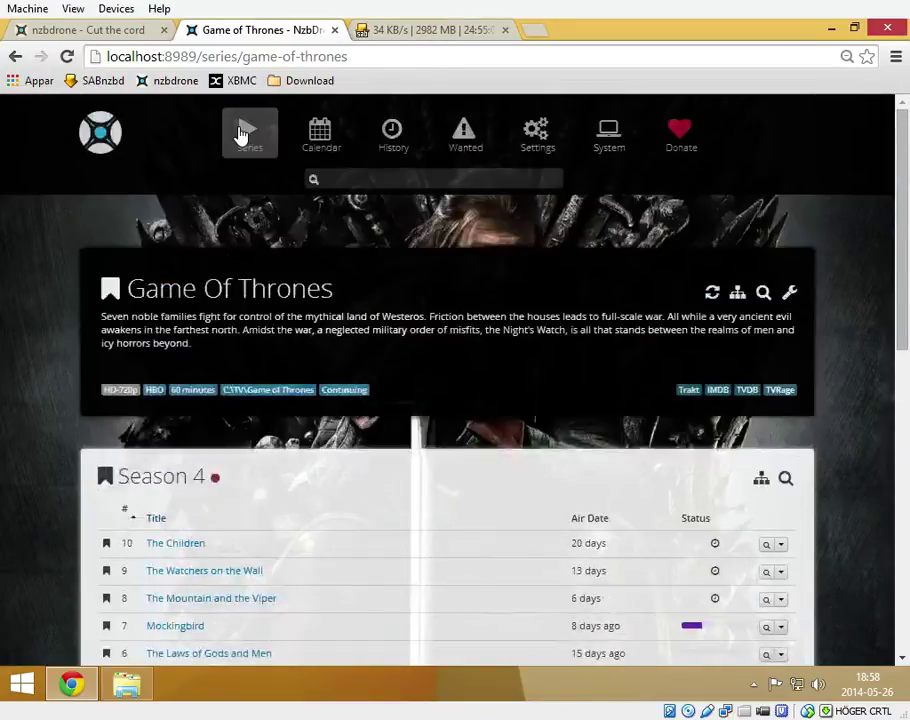
left_click(246, 133)
scroll(438, 349, "down", 1)
scroll(440, 349, "up", 1)
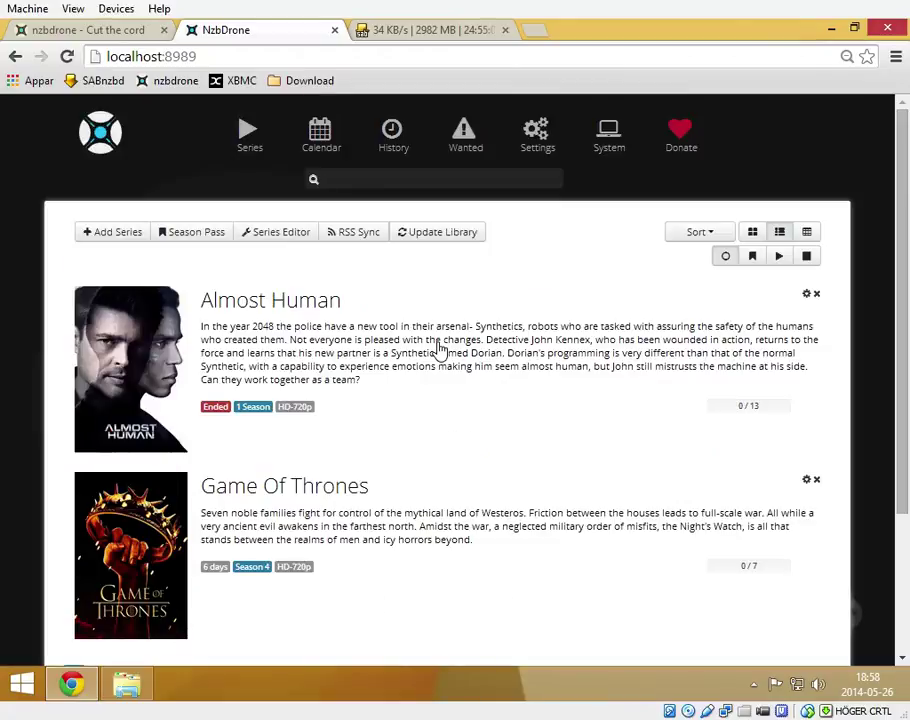
left_click(280, 487)
scroll(337, 484, "down", 3)
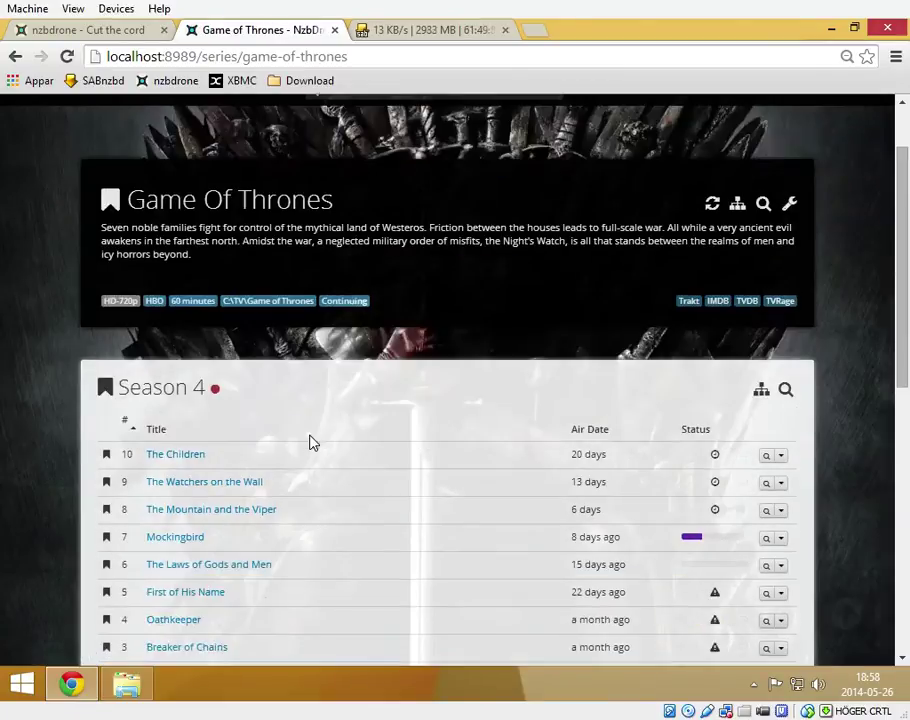
mouse_move(214, 215)
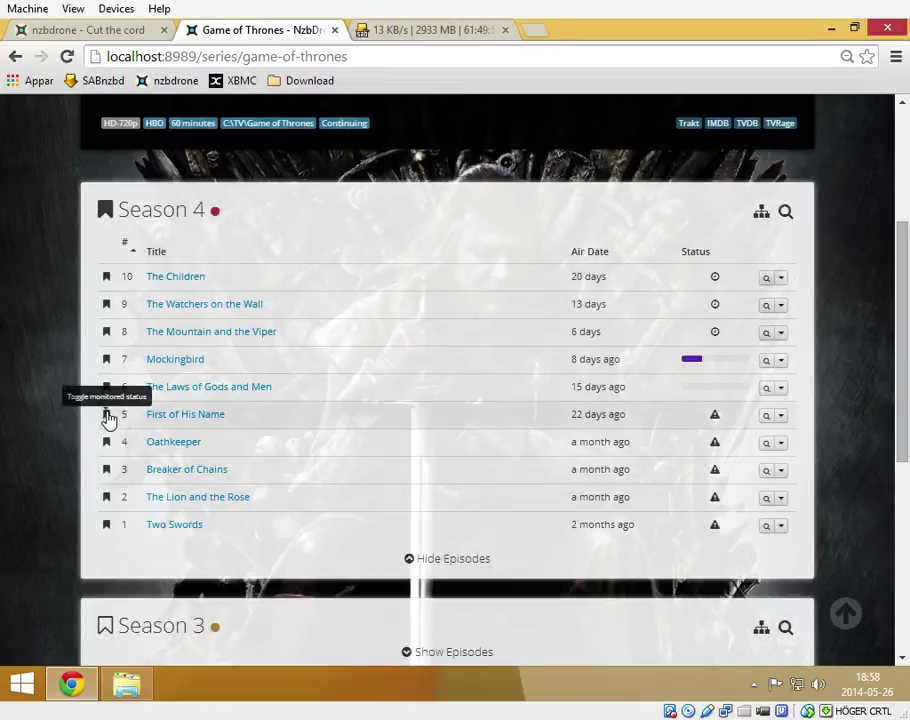
Unmonitor Season 4 episodes First of His Name, Oathkeeper, Breaker of Chains and one earlier episode.
left_click(107, 445)
left_click(107, 469)
left_click(107, 497)
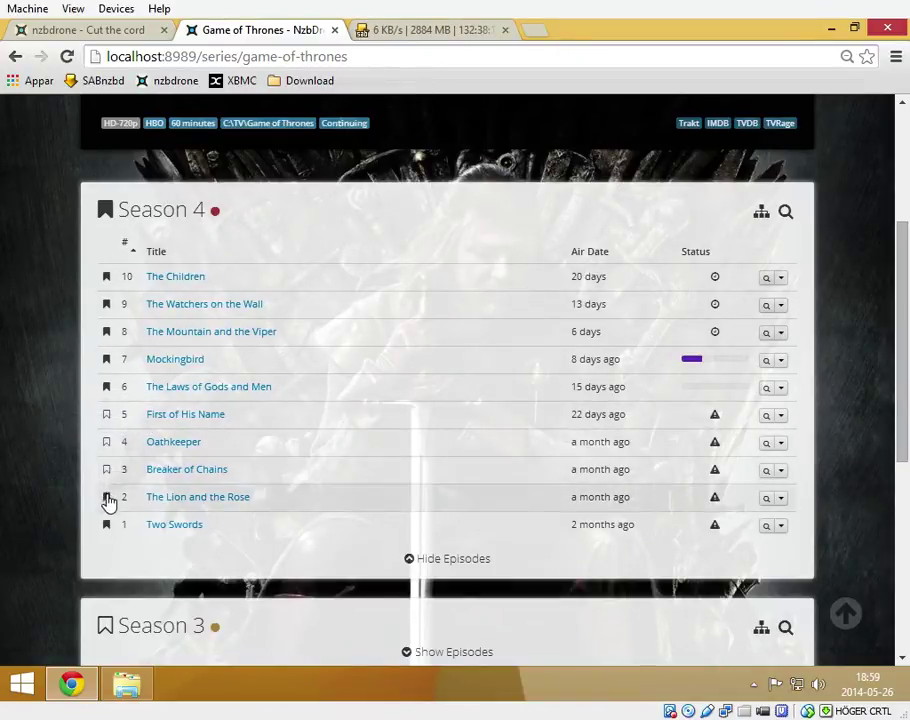
left_click(108, 525)
mouse_move(214, 217)
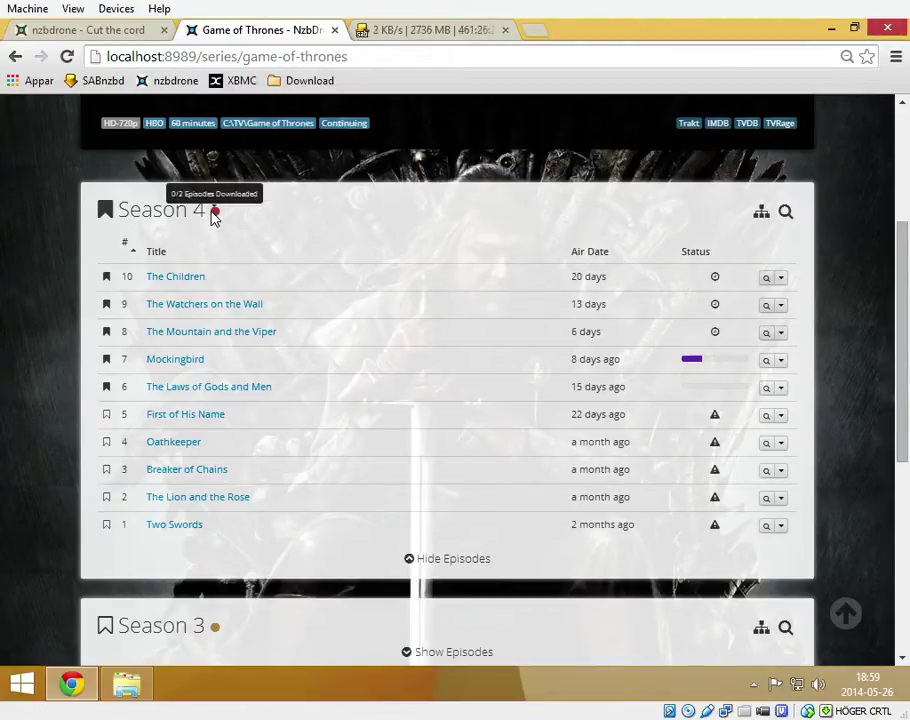
Replace SABnzbd's 5000 max speed limit with 1 KB/s and return to NzbDrone.
left_click(416, 34)
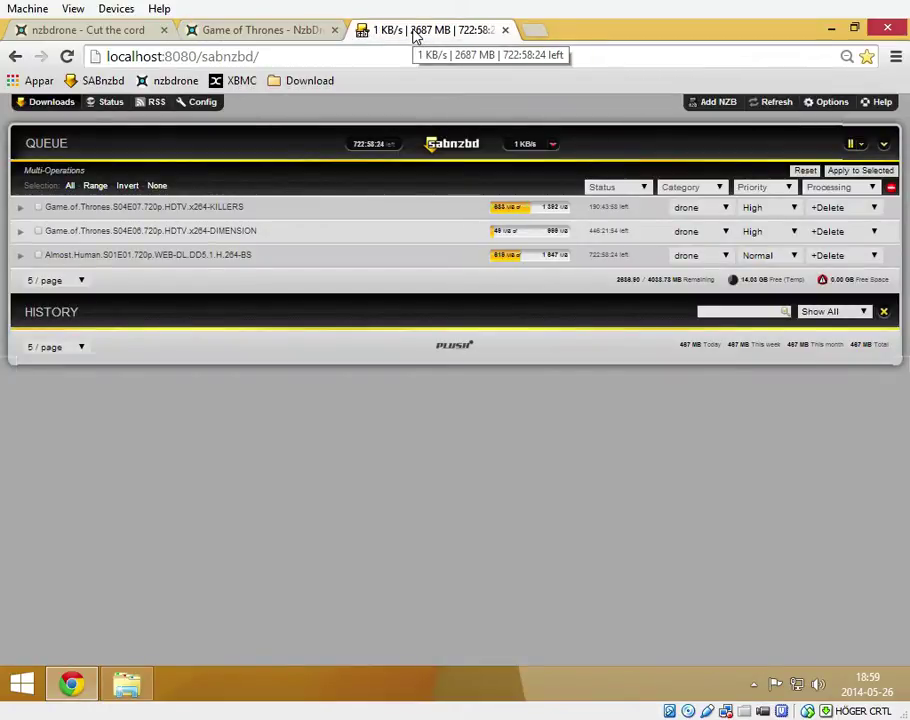
left_click(550, 145)
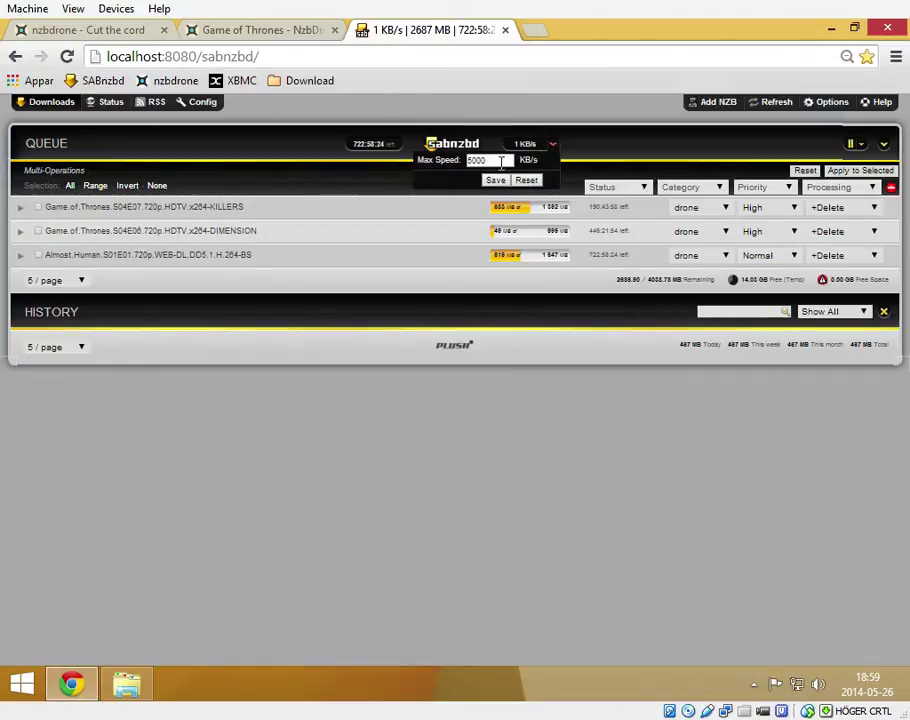
double_click(501, 163)
type("1")
key("Return")
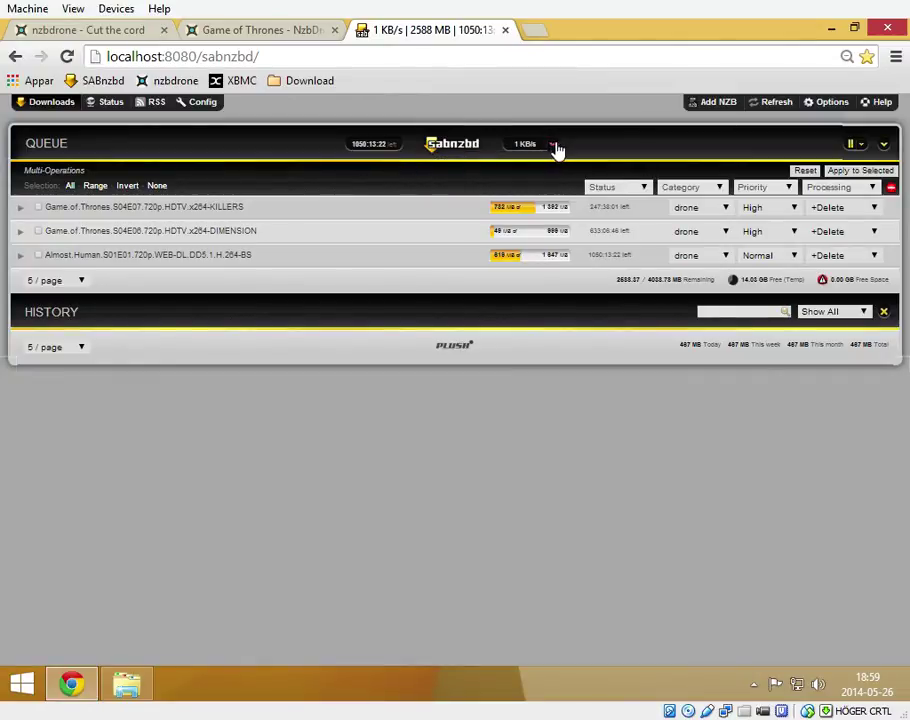
left_click(552, 145)
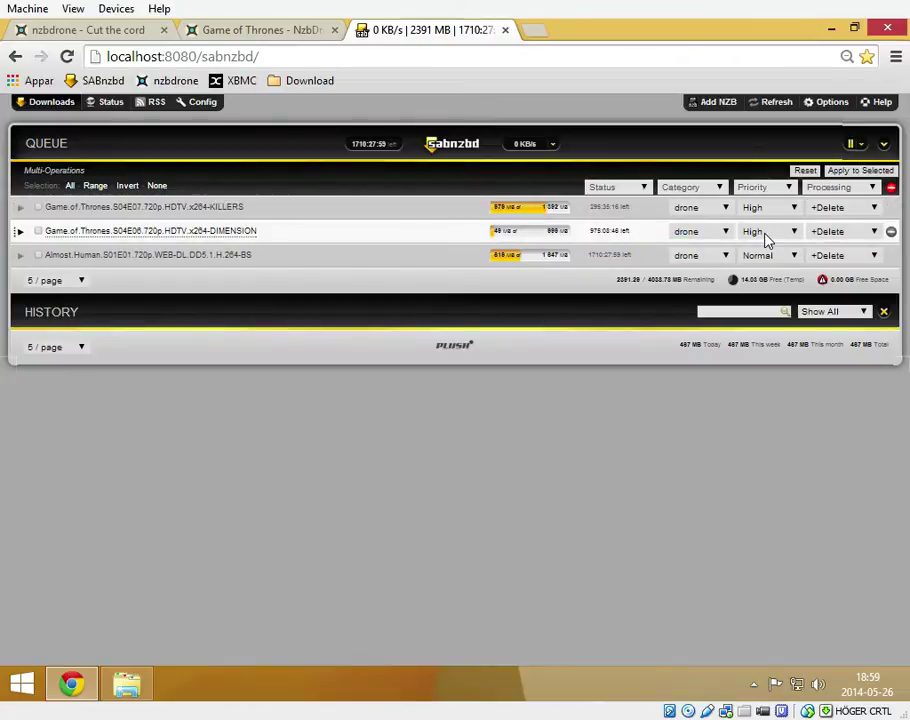
mouse_move(223, 260)
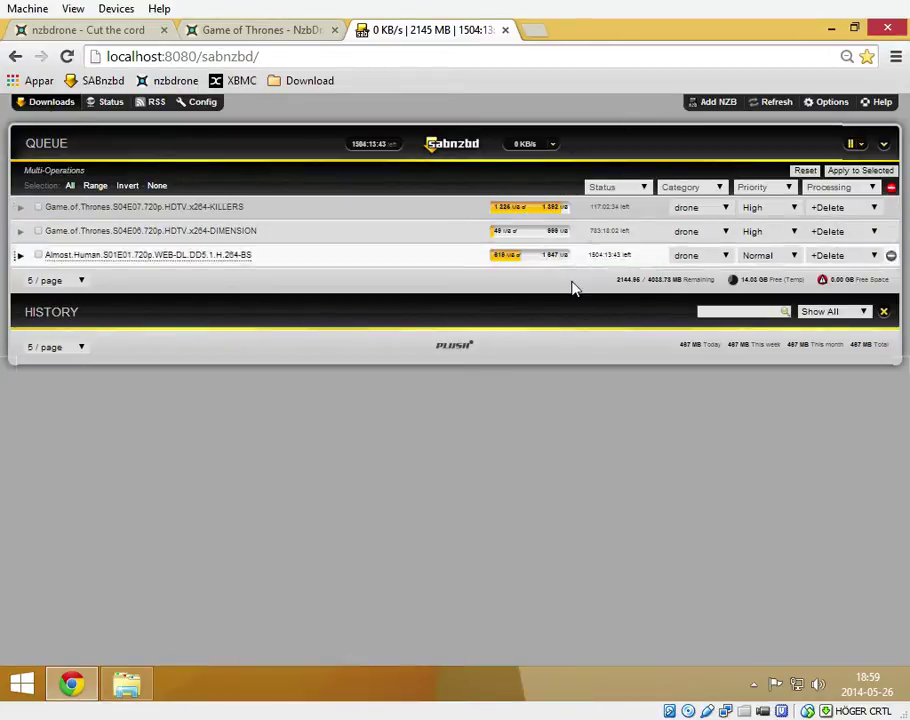
left_click(296, 31)
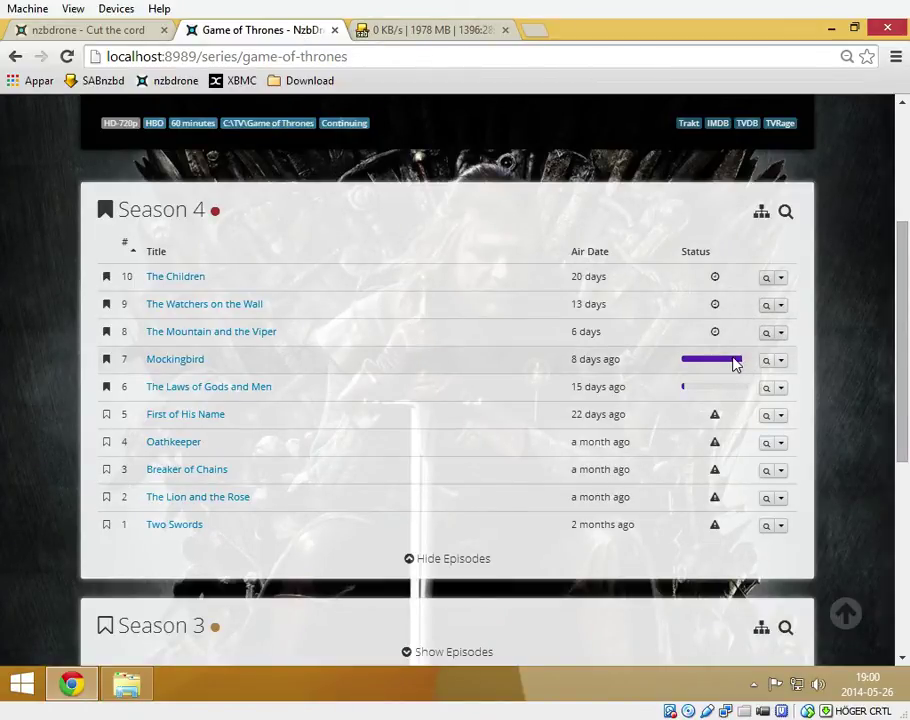
Bring up SABnzbd's queue and history, showing the failed S04E07 KILLERS download.
left_click(372, 31)
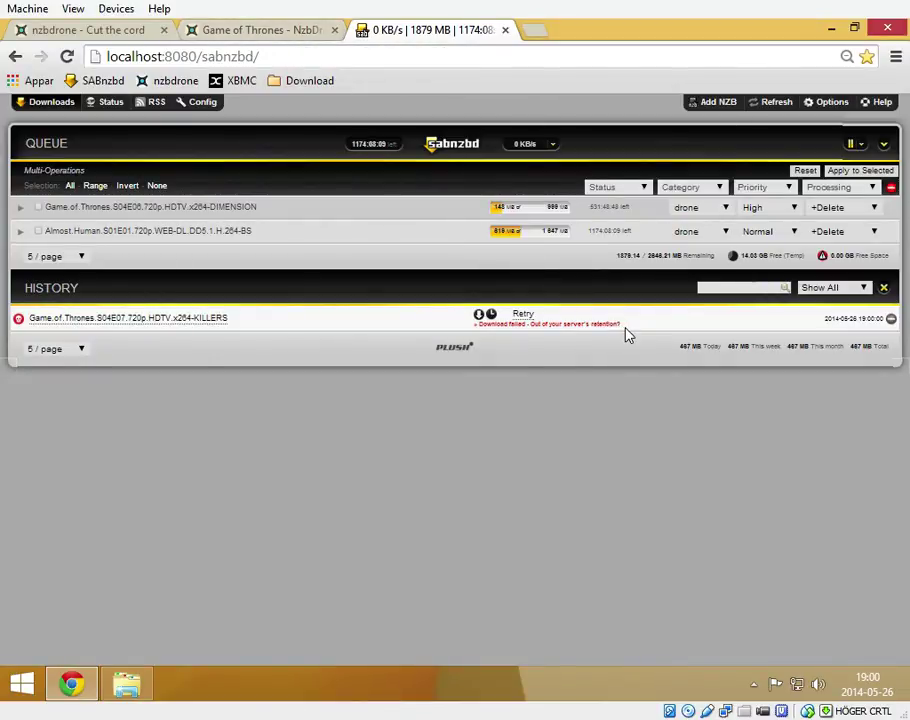
Reload SABnzbd, pause the Game of Thrones episode 6 and 7 downloads, and return to NzbDrone.
left_click_drag(624, 326, 477, 333)
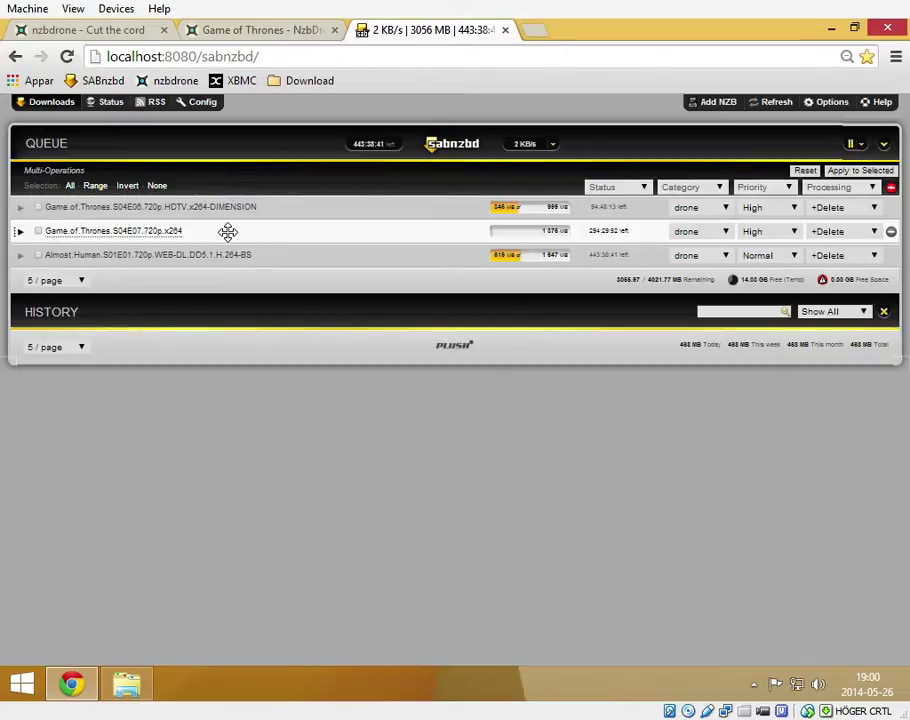
left_click(295, 55)
key("Return")
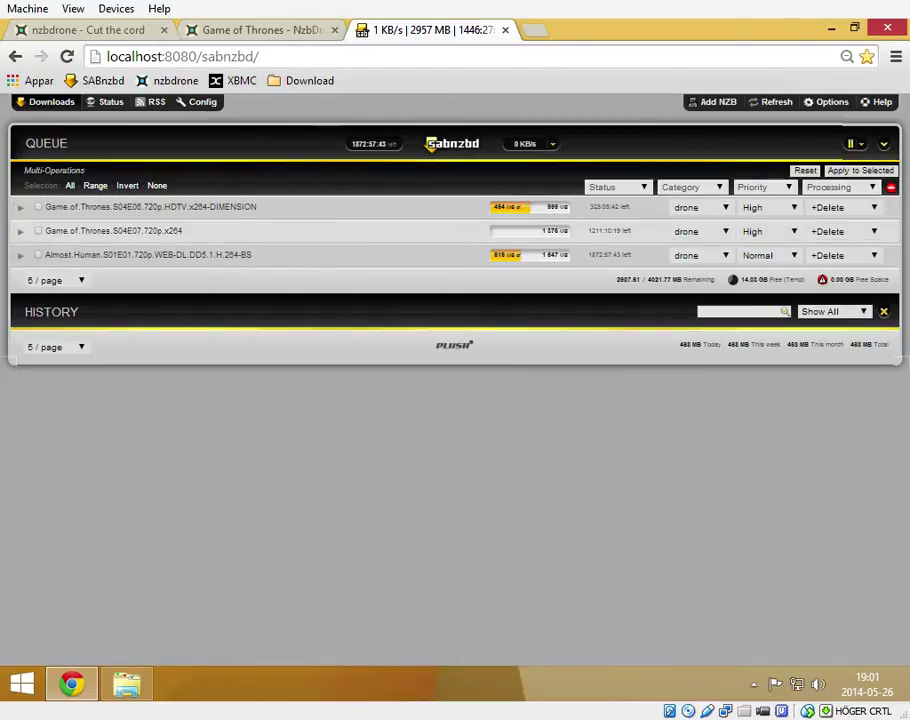
left_click(19, 207)
left_click(19, 231)
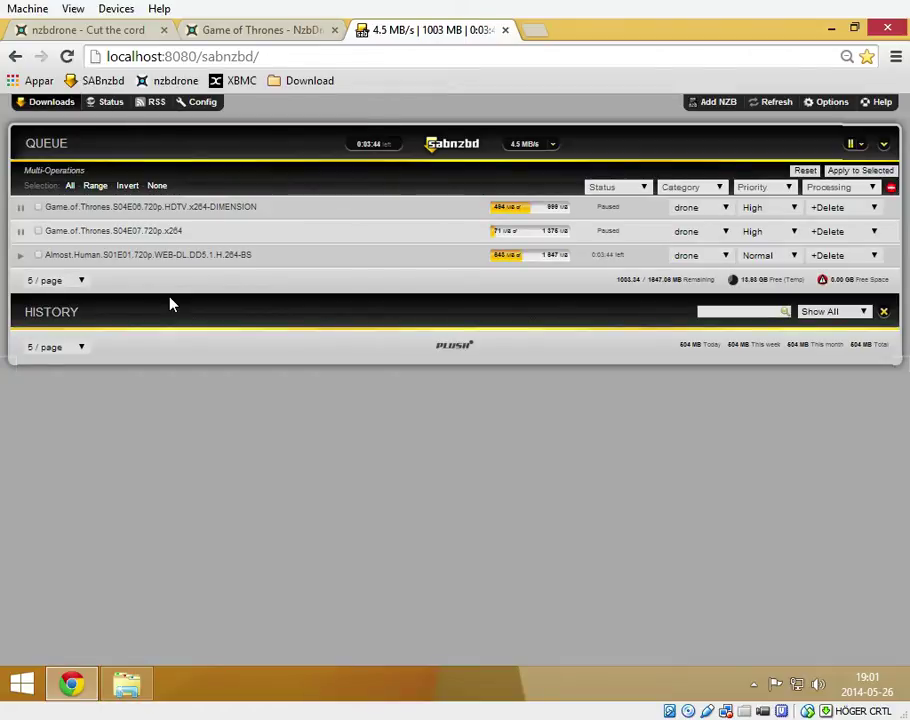
left_click(278, 32)
scroll(361, 240, "up", 3)
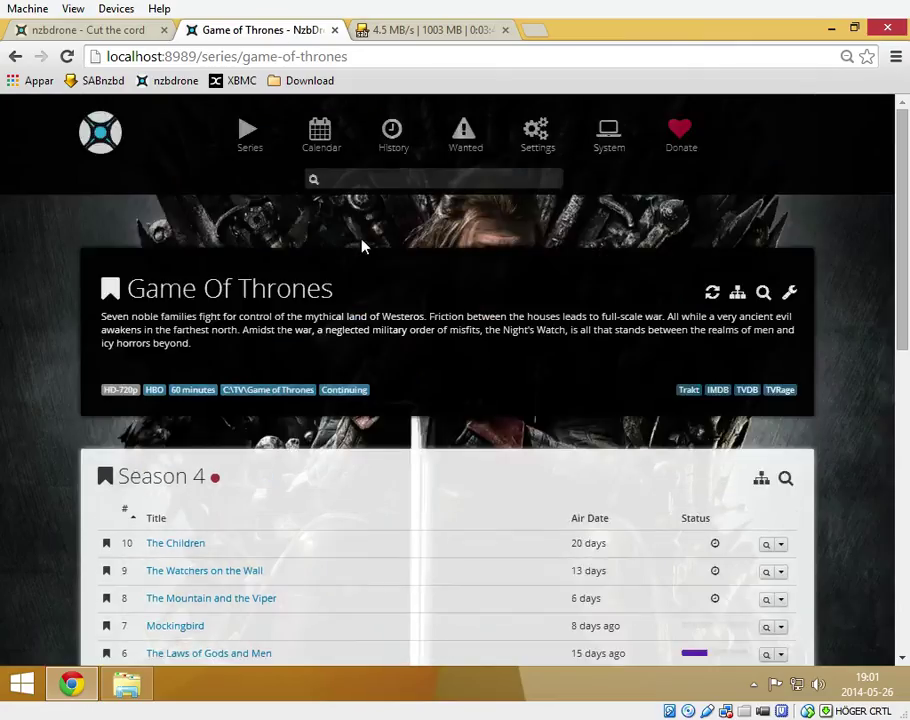
Advance the Calendar to Jun 16–22 and view the Game of Thrones 4x10 The Children details.
left_click(336, 150)
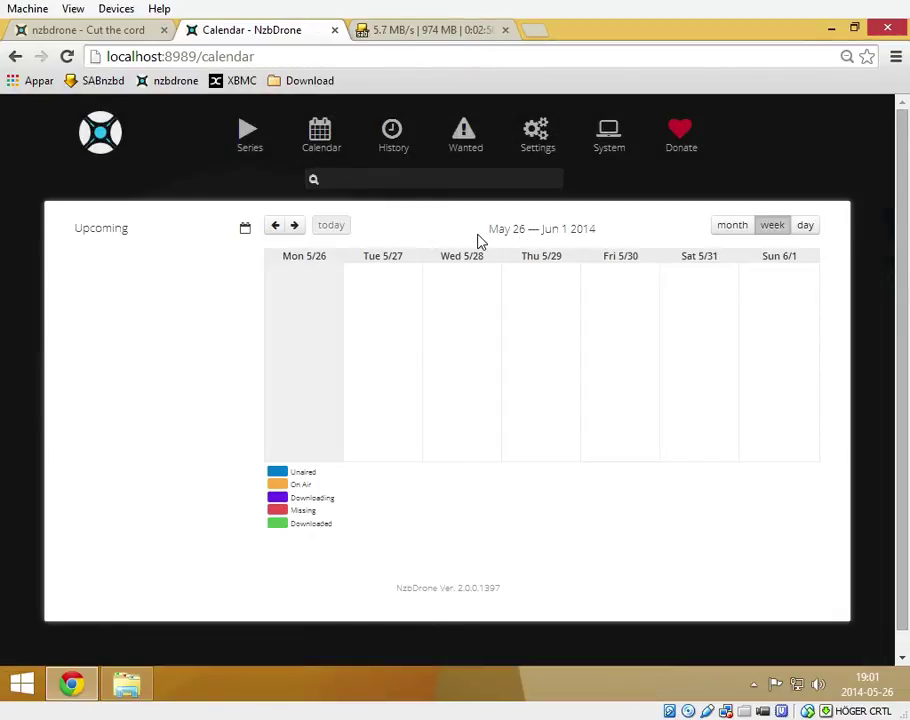
left_click_drag(489, 229, 595, 230)
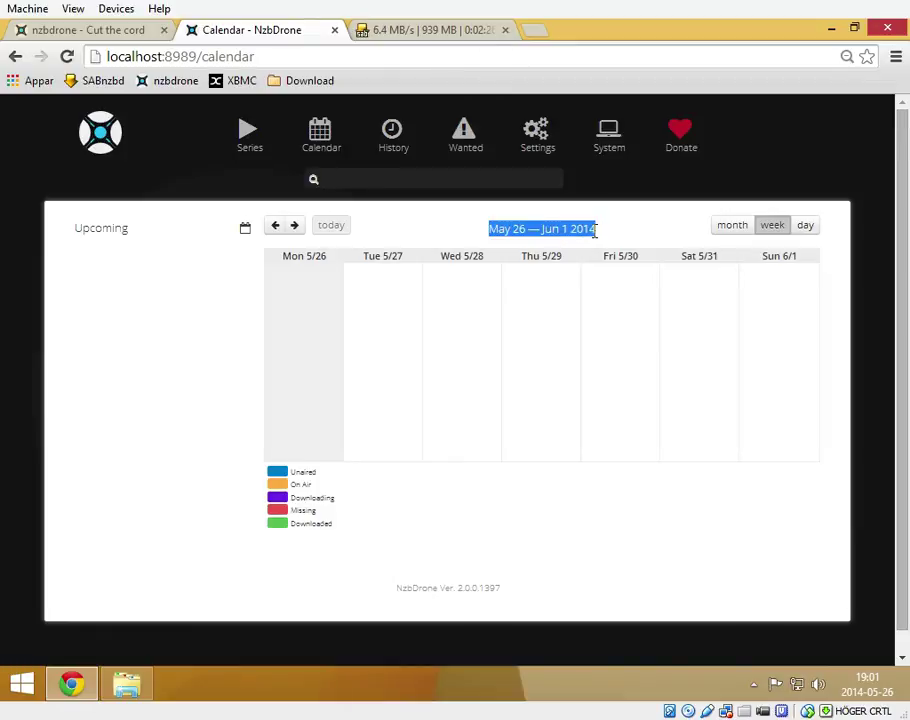
left_click(506, 229)
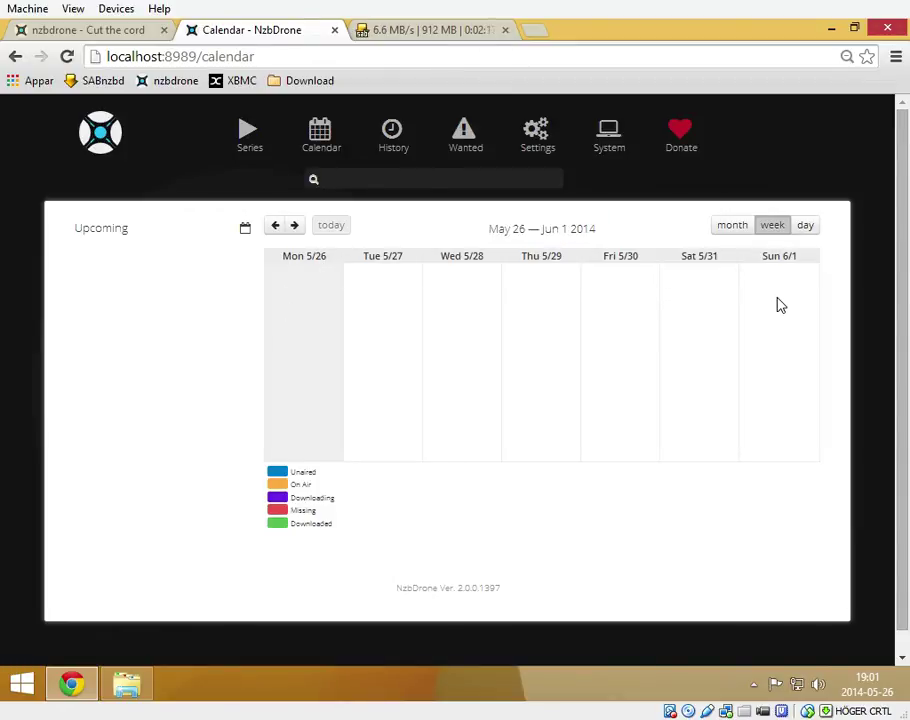
left_click(295, 228)
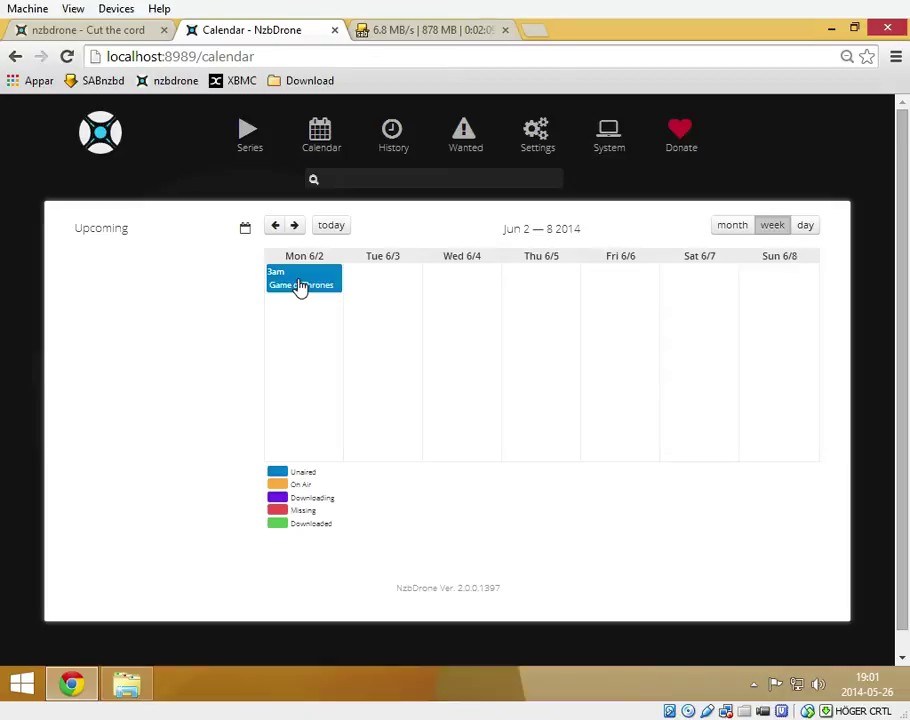
left_click(297, 228)
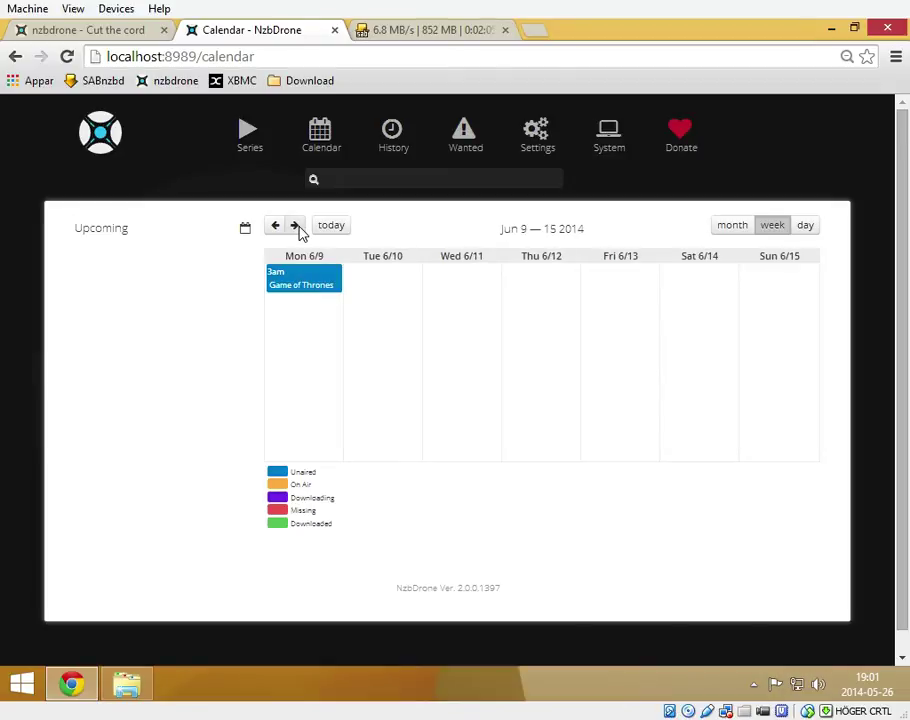
left_click(297, 228)
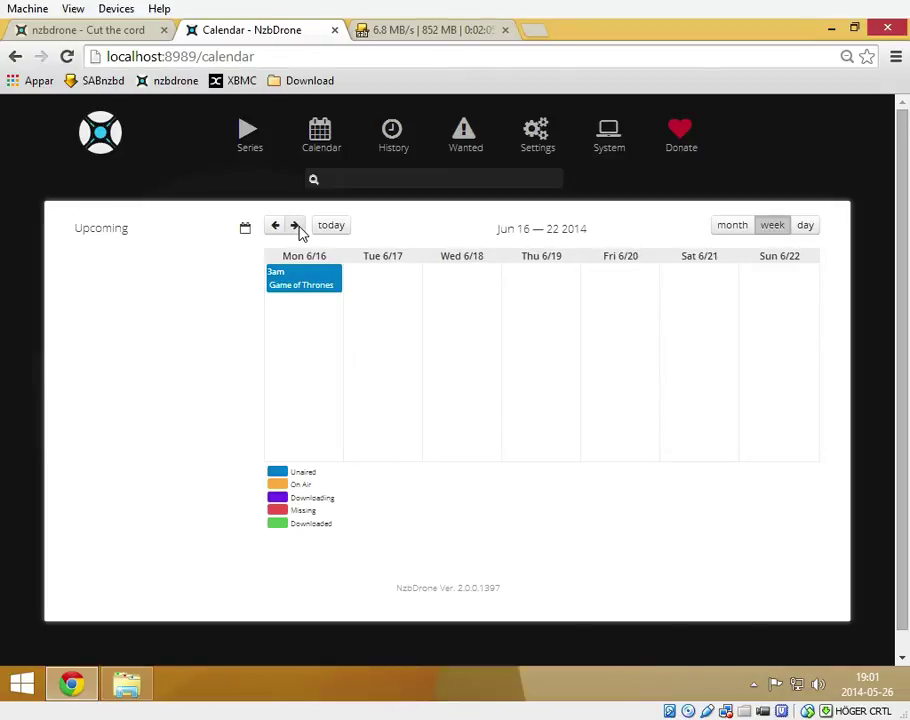
left_click(296, 282)
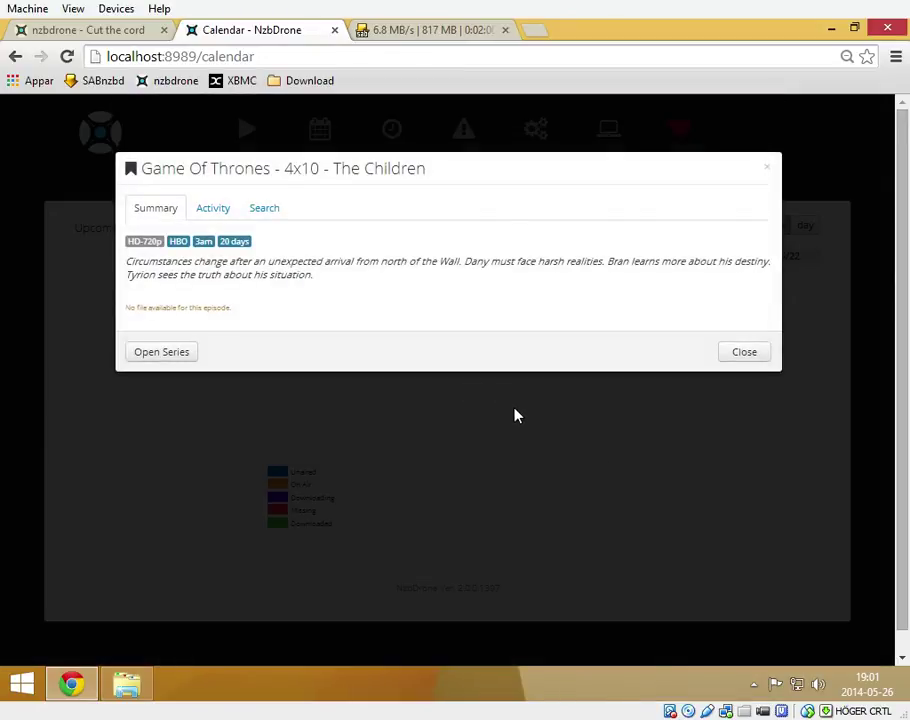
left_click(740, 354)
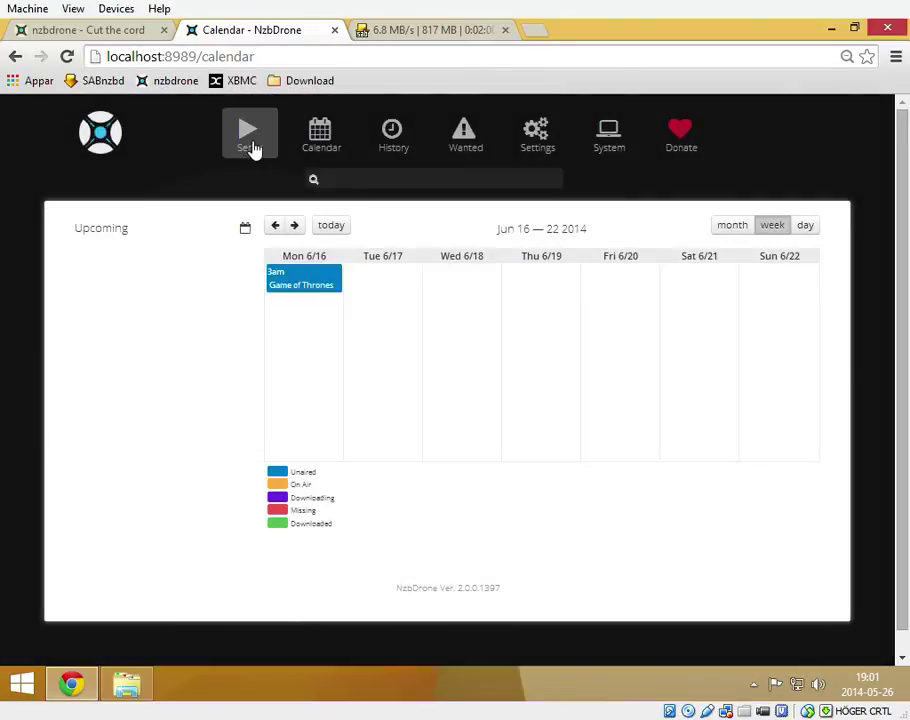
left_click(252, 146)
Add Silicon Valley (2014) and check its episode in the Jun 2–8 calendar week.
left_click(392, 179)
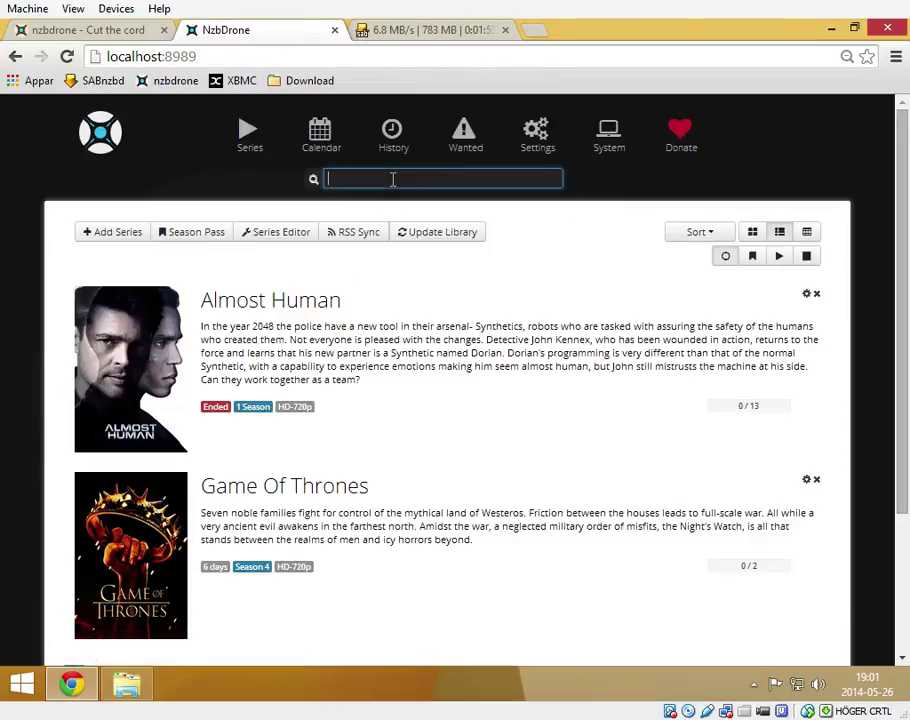
type("sil")
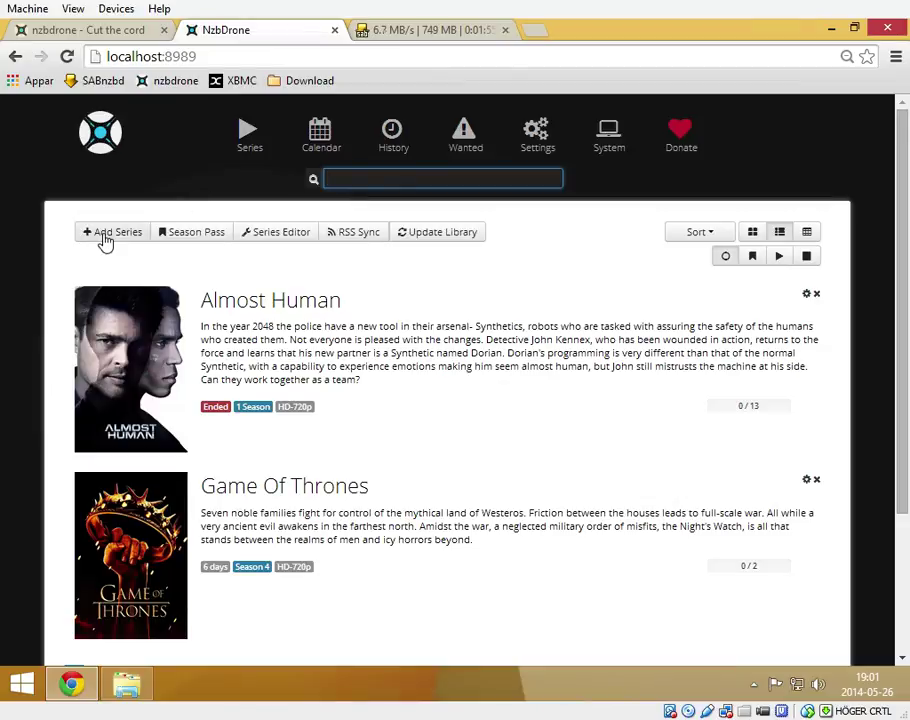
left_click(100, 233)
type("silicon valley")
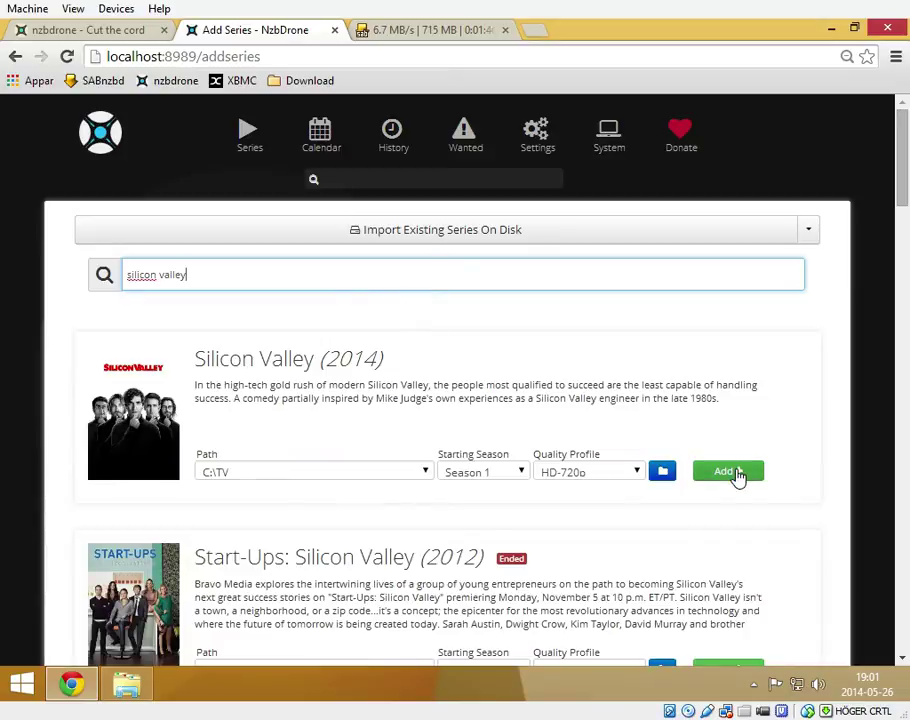
left_click(728, 471)
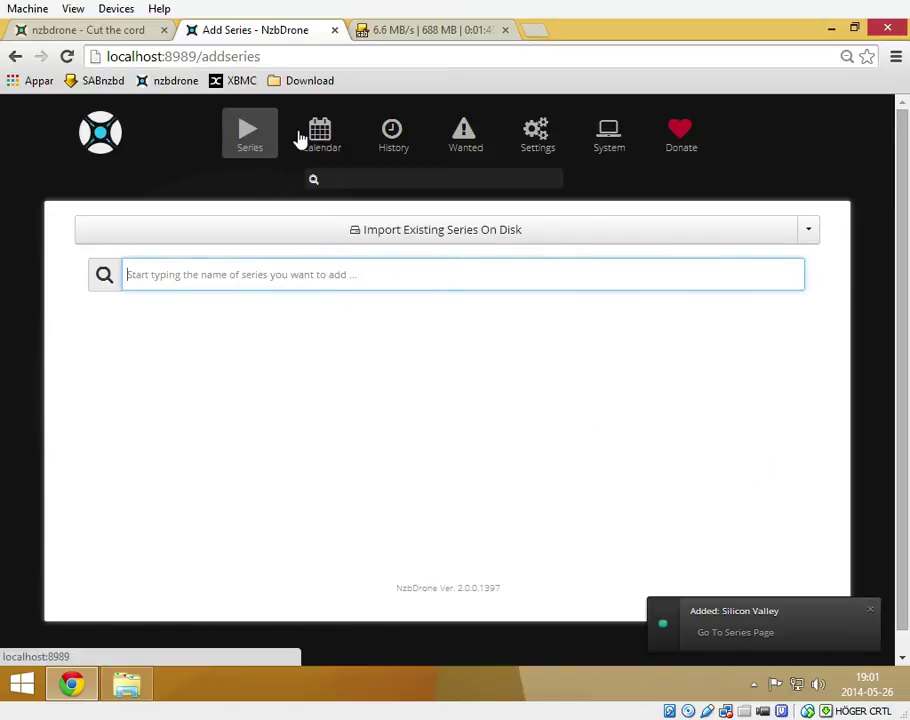
left_click(313, 137)
left_click(297, 227)
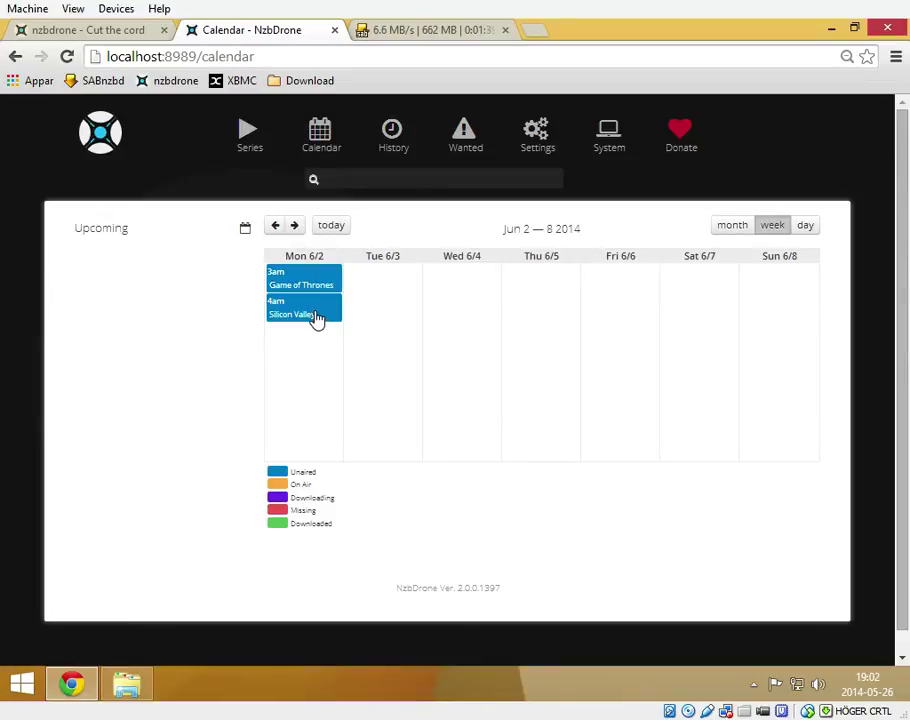
Open the History page, glance at SABnzbd, then filter history to Imported (0 records).
left_click(277, 227)
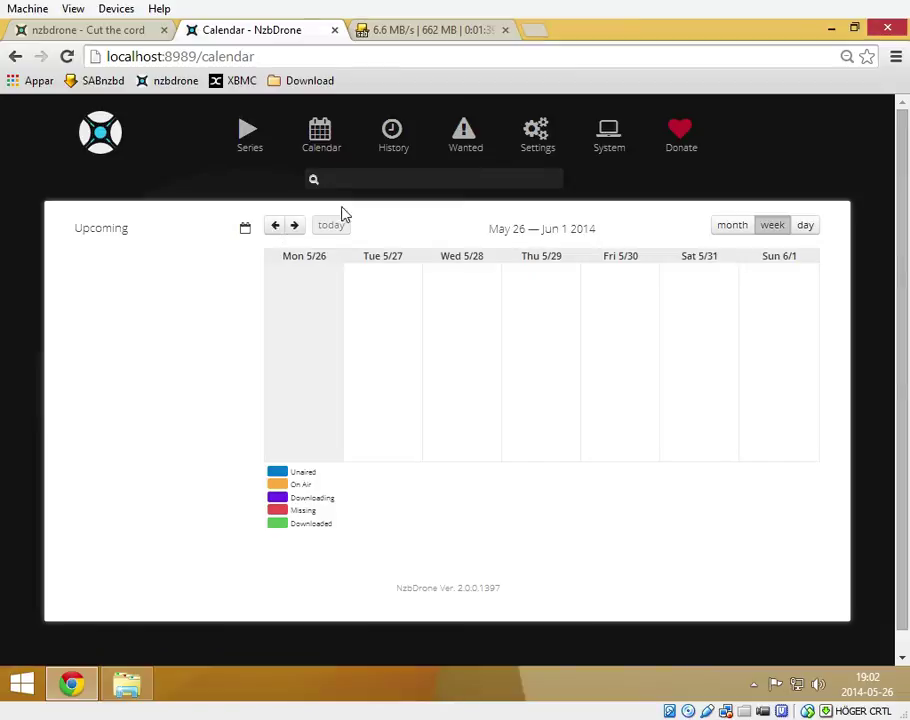
left_click(401, 158)
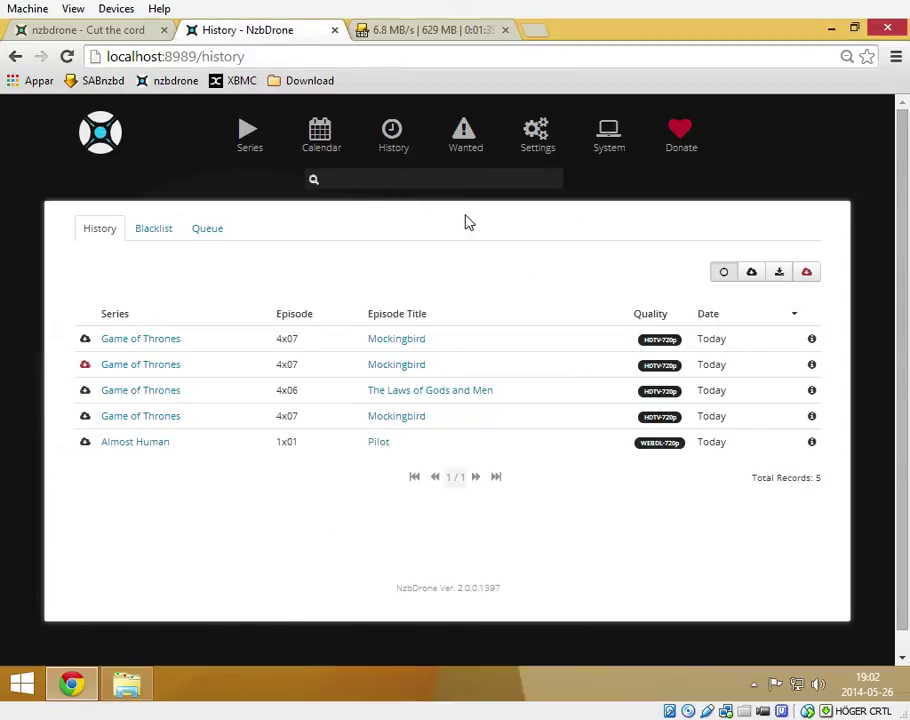
mouse_move(88, 369)
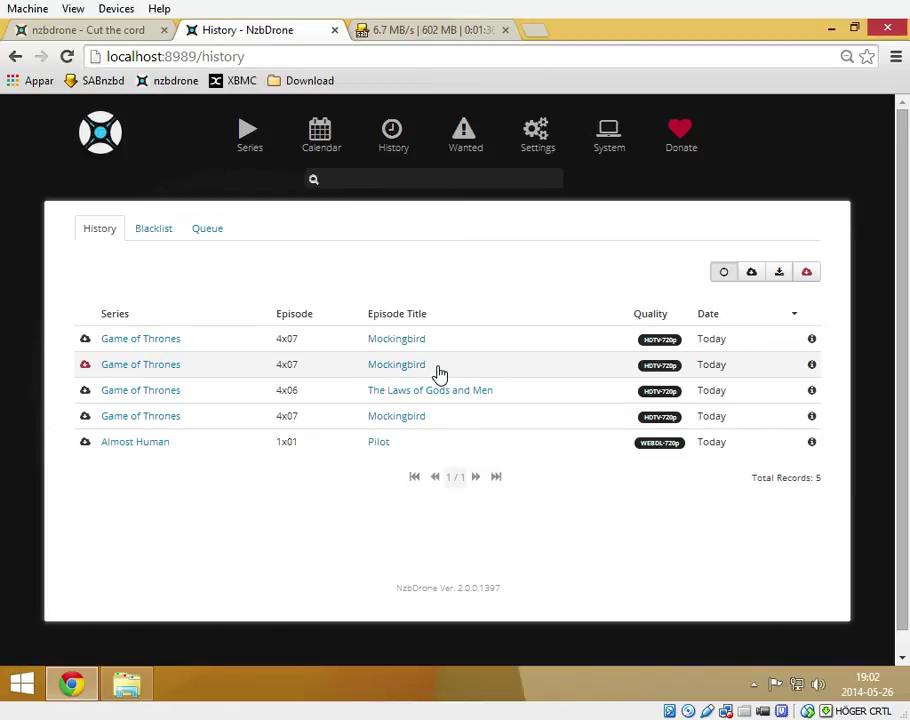
mouse_move(87, 341)
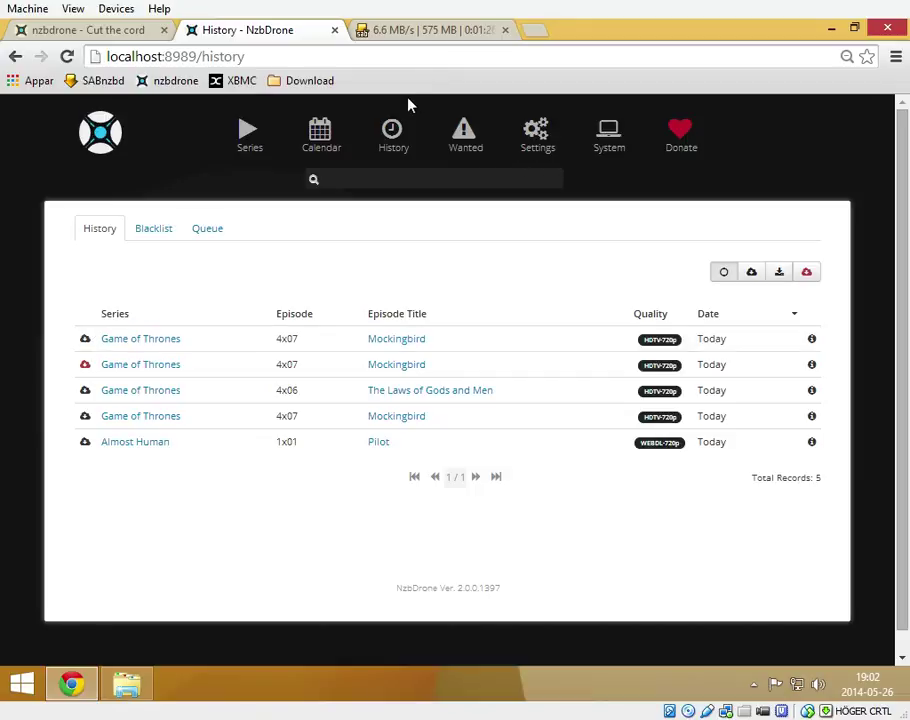
left_click(420, 30)
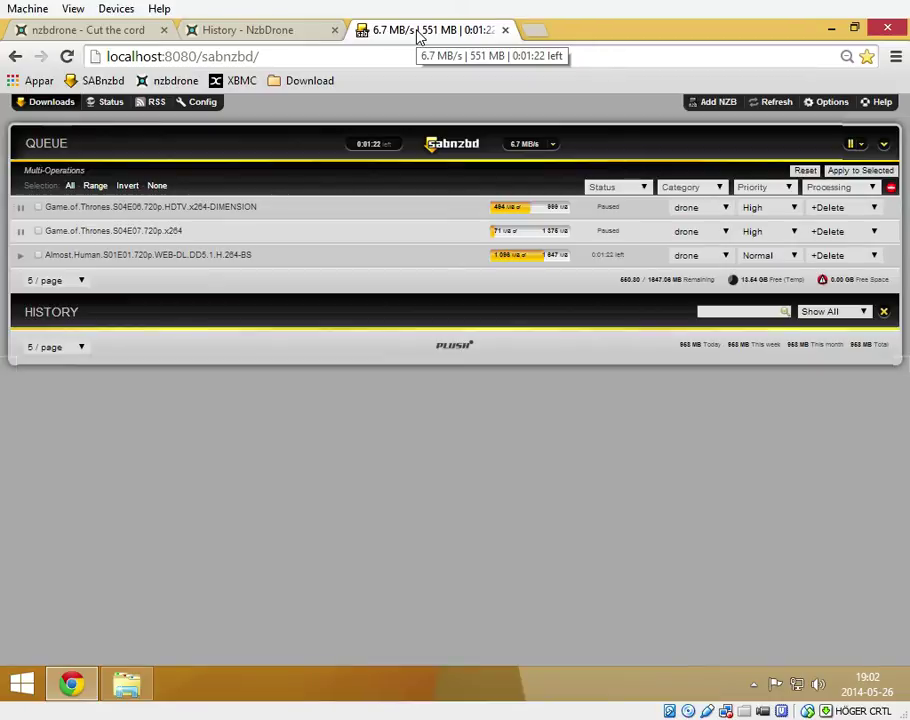
left_click(309, 36)
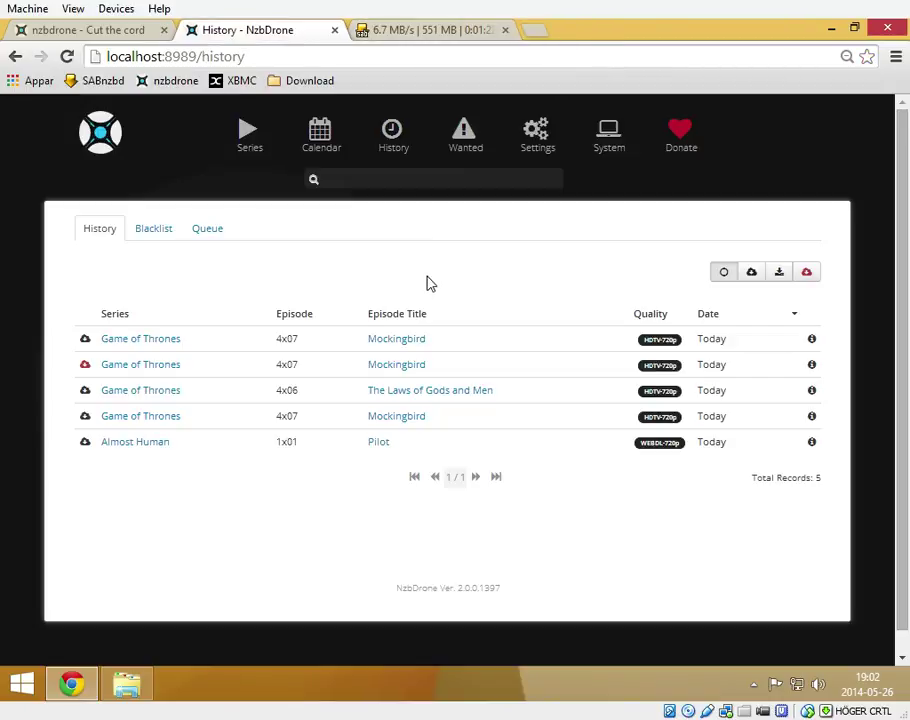
left_click(780, 276)
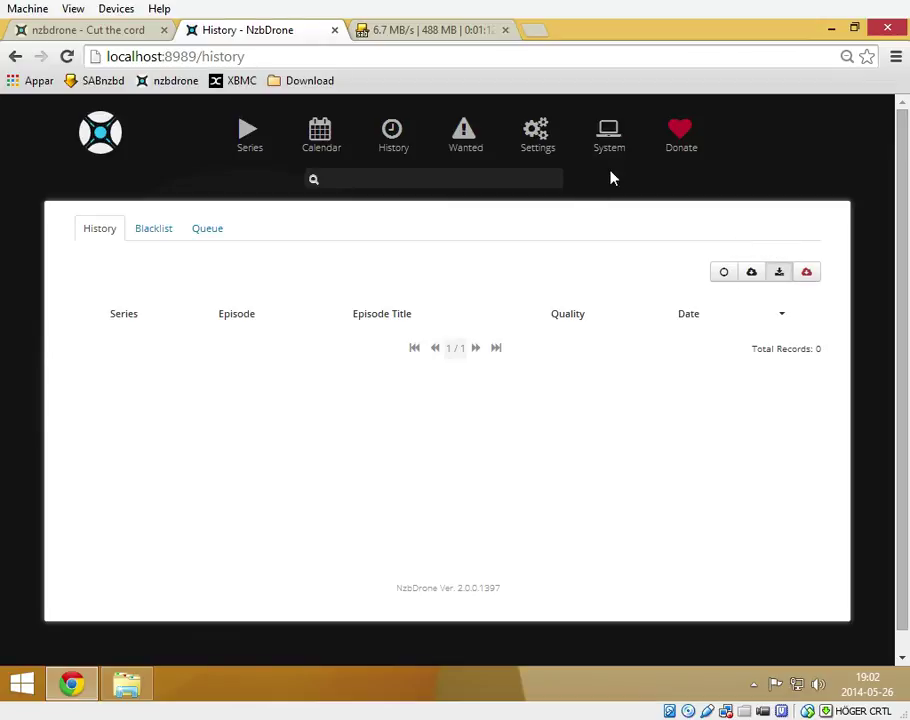
From the Wanted missing list, open Silicon Valley 1x07 Proof Of Concept's details.
left_click(450, 150)
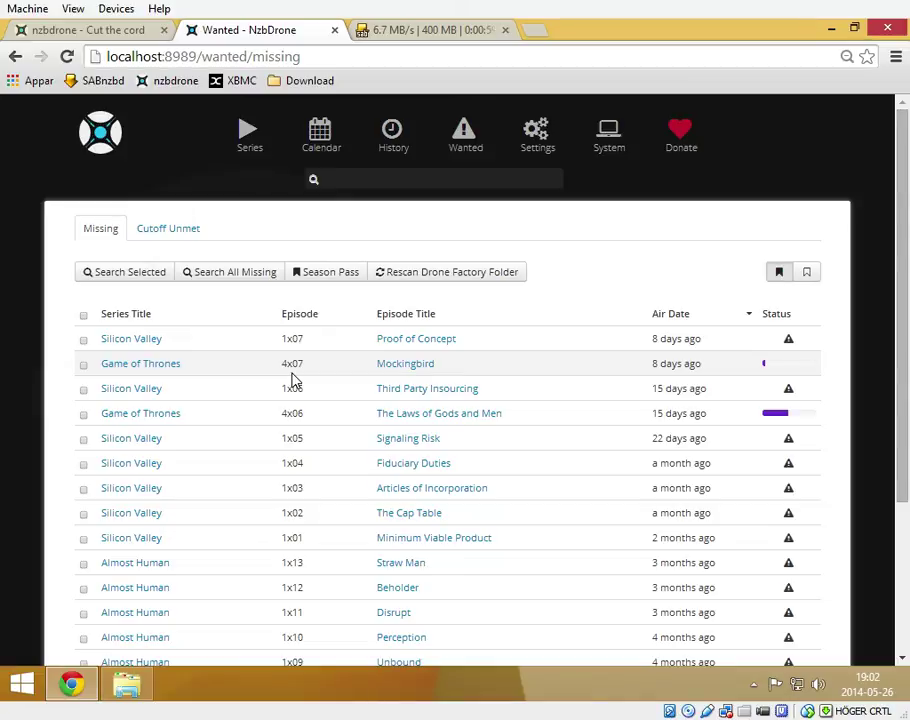
mouse_move(783, 422)
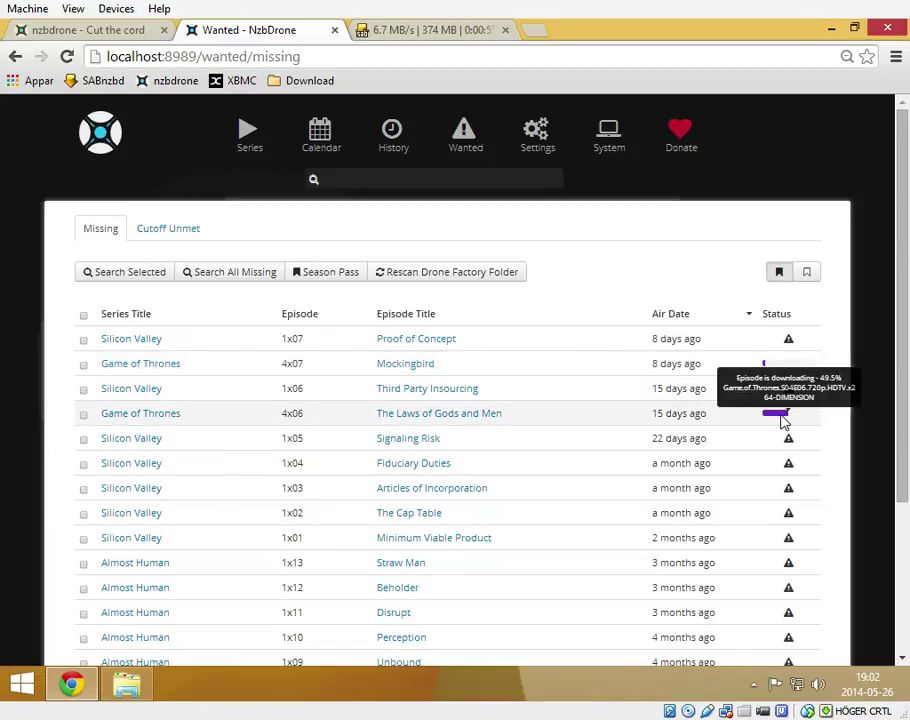
left_click(432, 342)
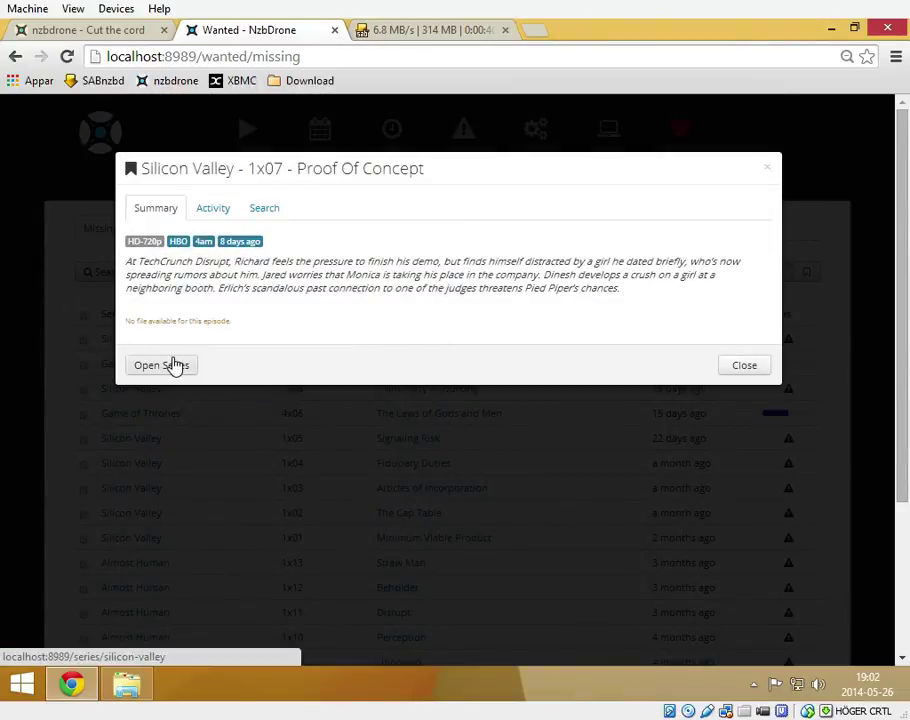
Run a manual search for Silicon Valley 1x07 releases, listing Dognzb.cr results.
left_click(280, 209)
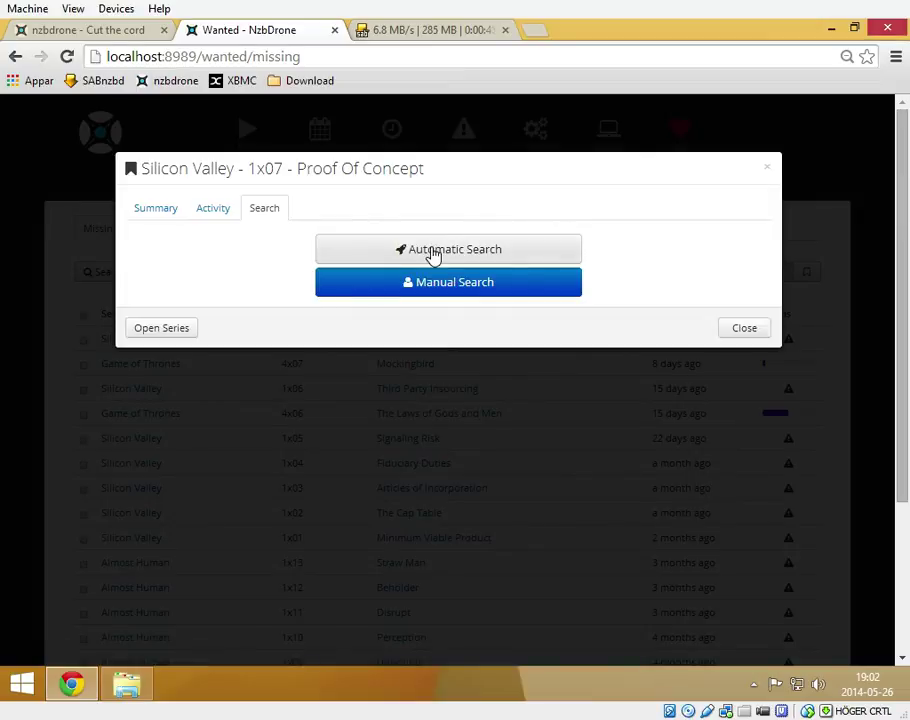
left_click(436, 290)
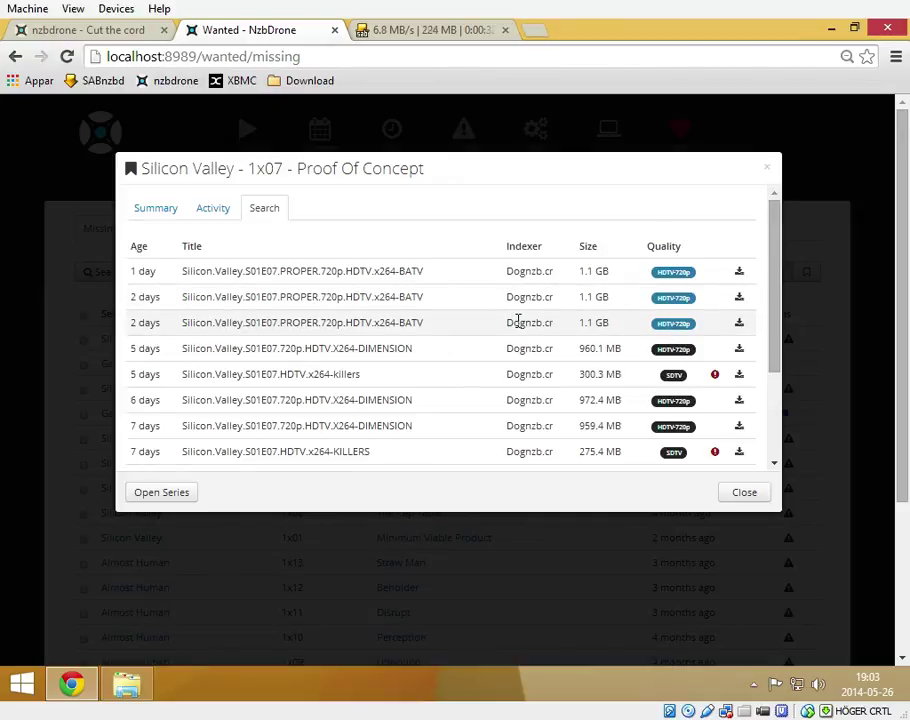
scroll(511, 320, "down", 3)
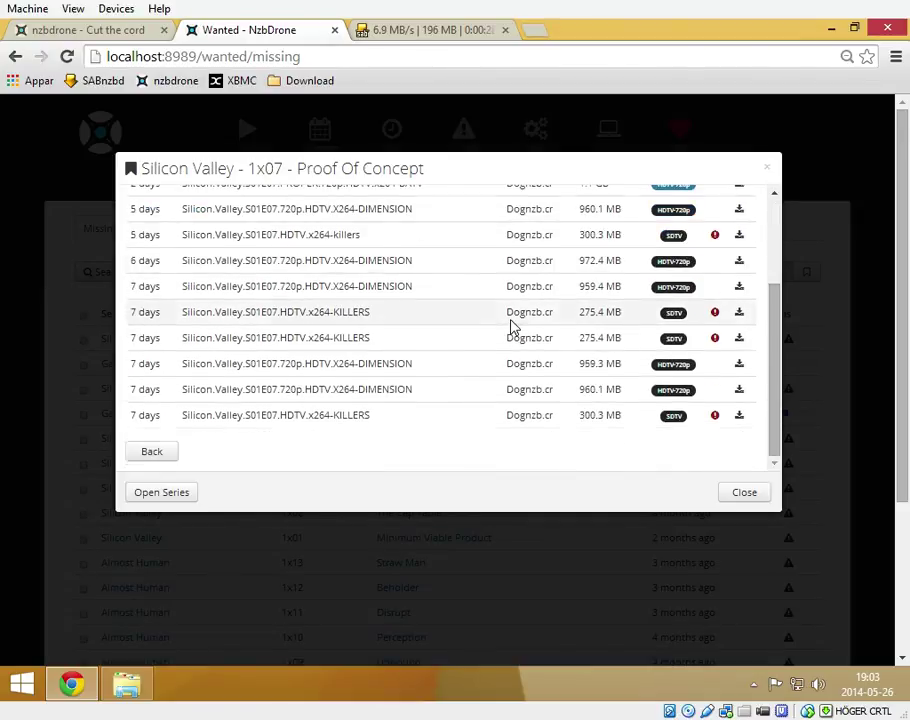
scroll(511, 320, "up", 3)
Inspect the PROPER tags in the release titles, then close the episode details.
double_click(298, 322)
left_click(300, 292)
double_click(300, 296)
double_click(300, 271)
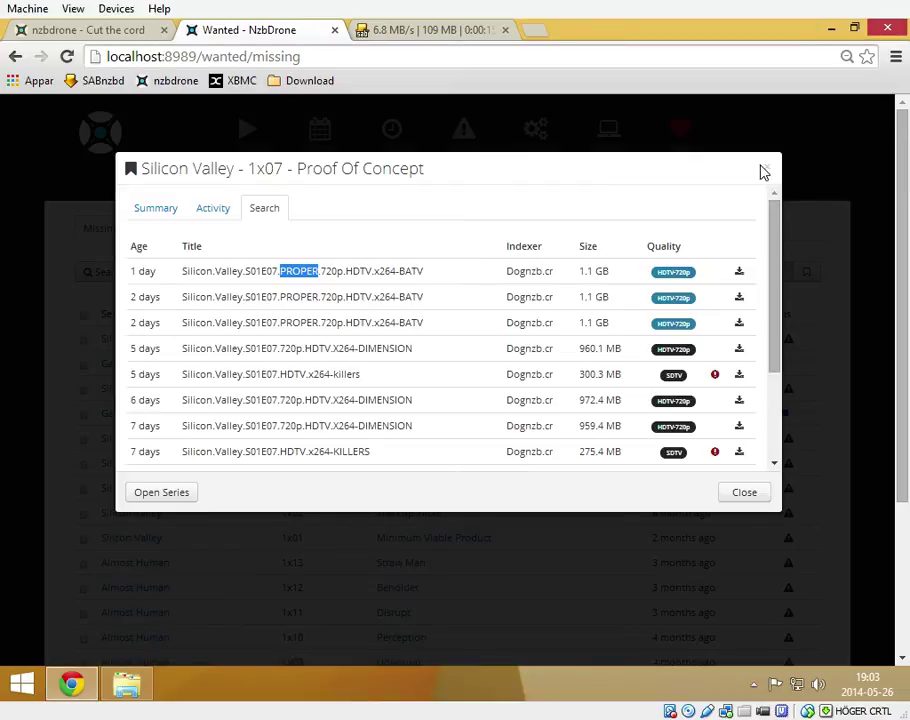
double_click(292, 323)
left_click(287, 326)
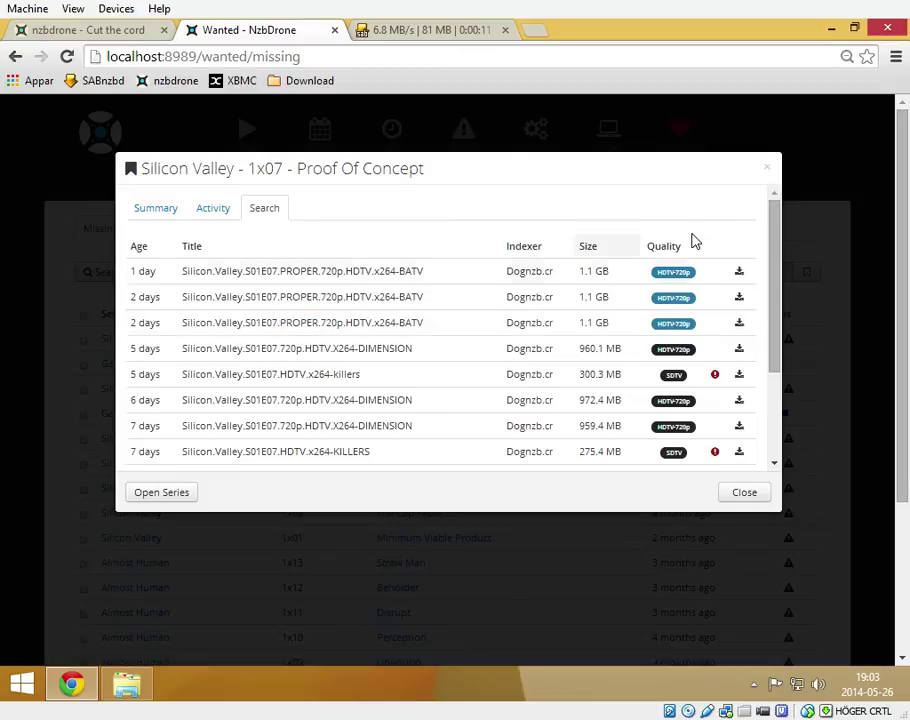
left_click(768, 171)
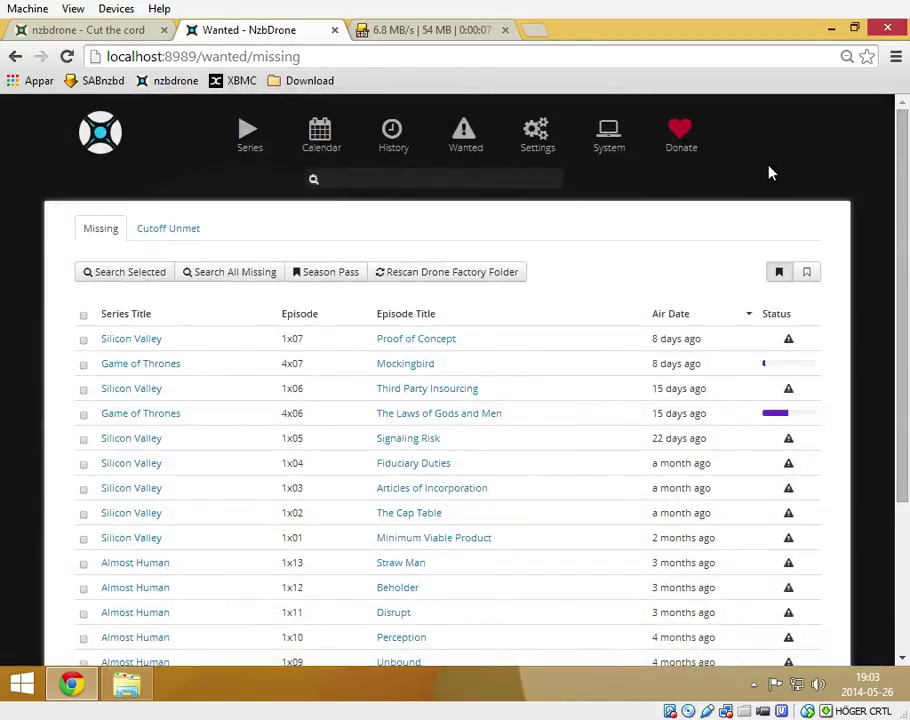
Check SABnzbd, view Almost Human's Season 1 episodes, then return to SABnzbd's history.
left_click(465, 32)
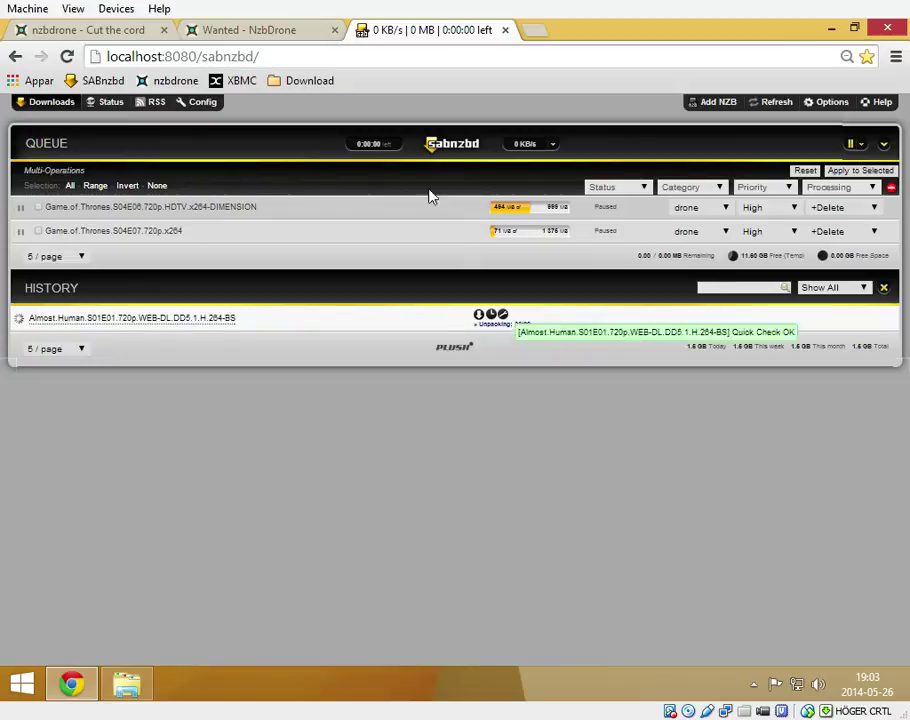
left_click(280, 29)
left_click(240, 138)
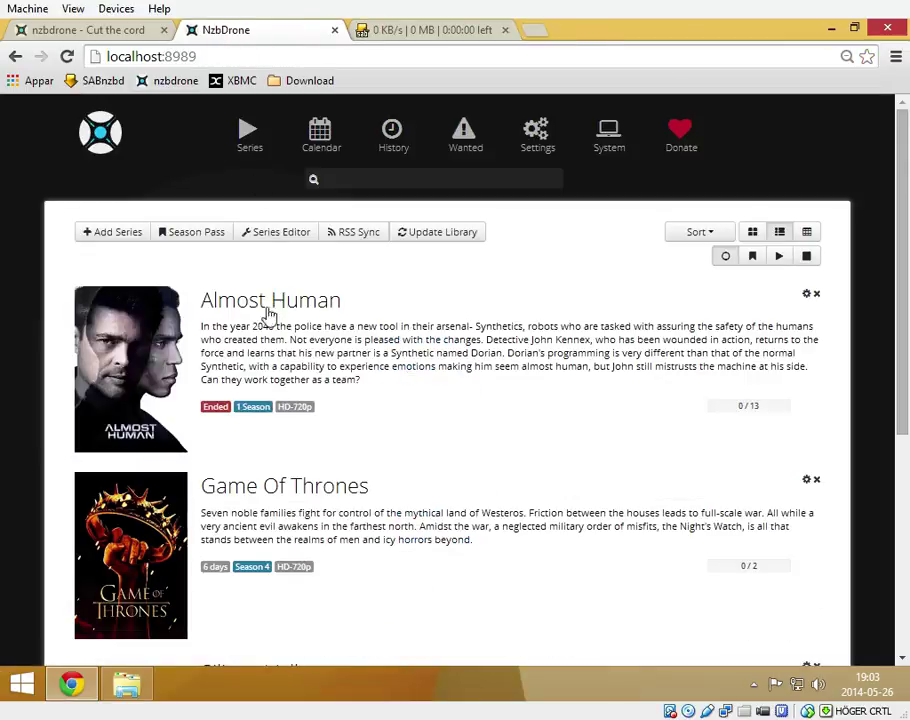
left_click(269, 300)
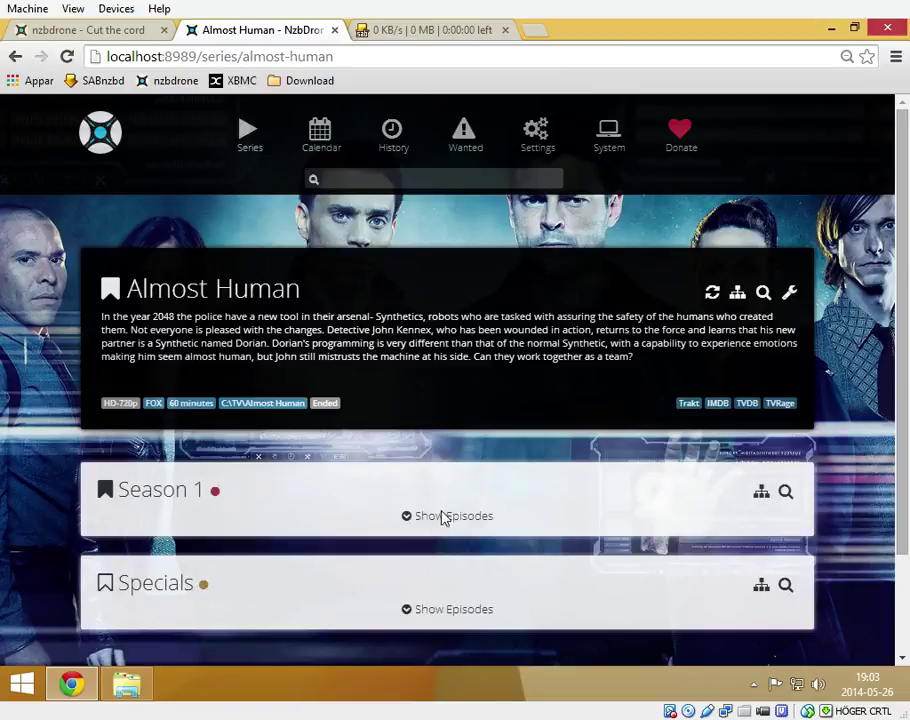
left_click(443, 516)
scroll(459, 443, "down", 5)
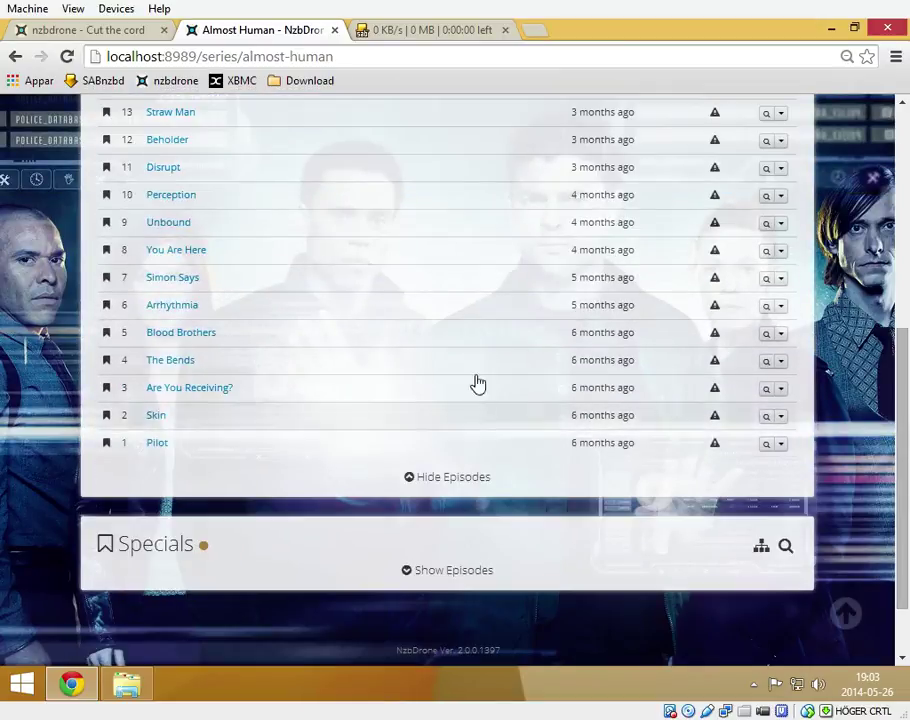
left_click(433, 30)
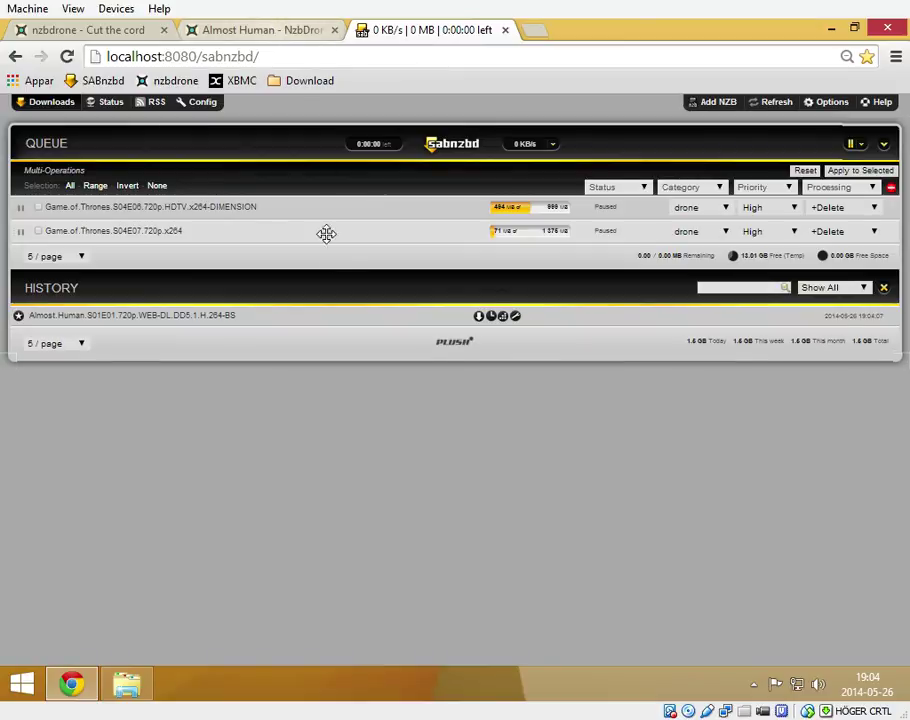
Recheck Almost Human's Season 1 episodes, then open the completed pilot's SABnzbd details and drone folder.
left_click(305, 27)
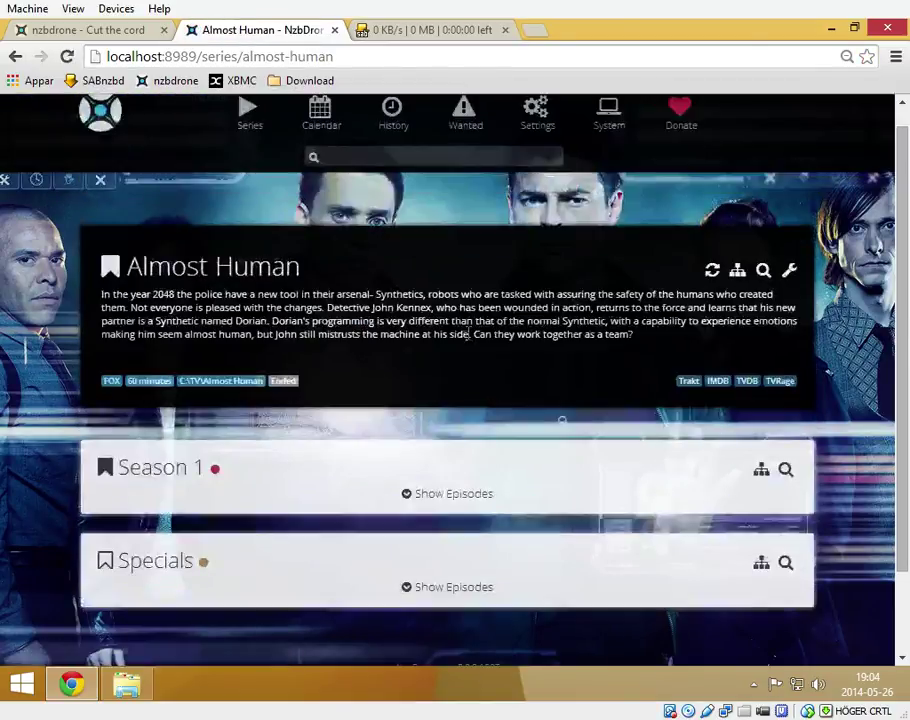
left_click(428, 503)
scroll(433, 485, "down", 4)
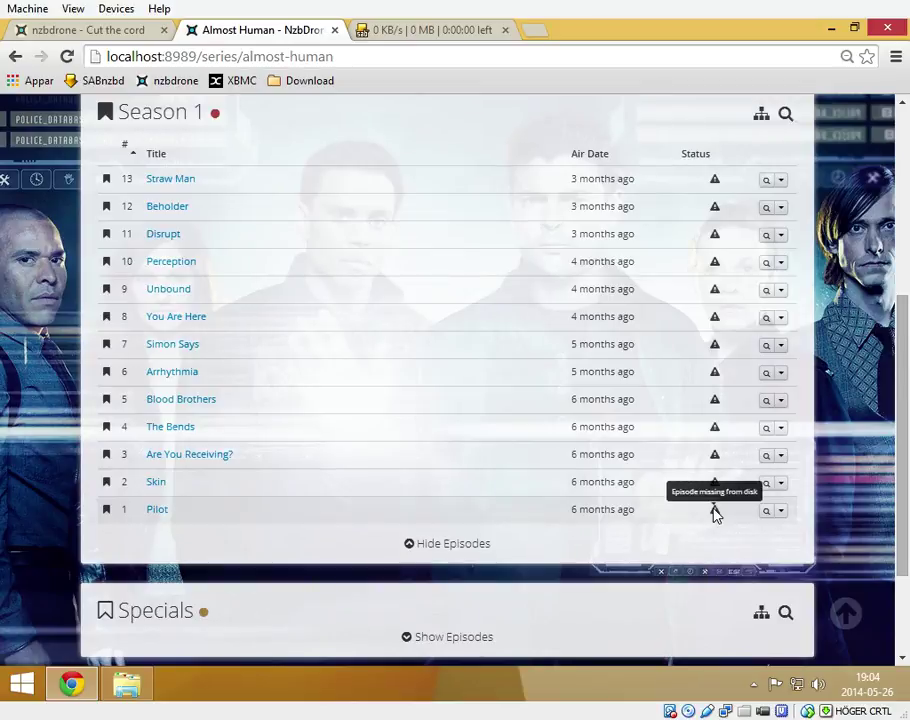
left_click(397, 36)
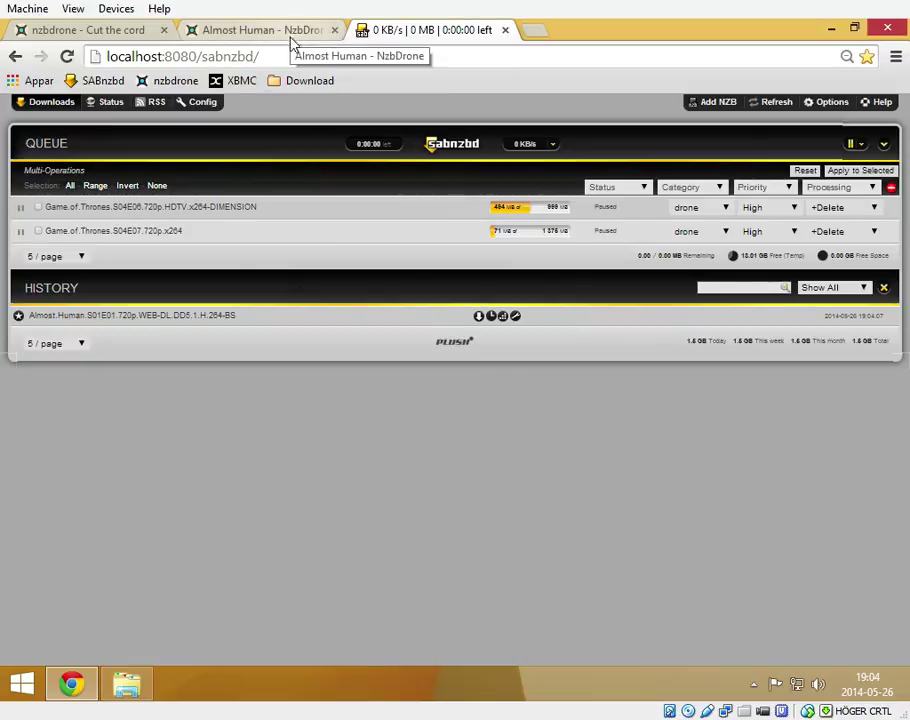
left_click(195, 318)
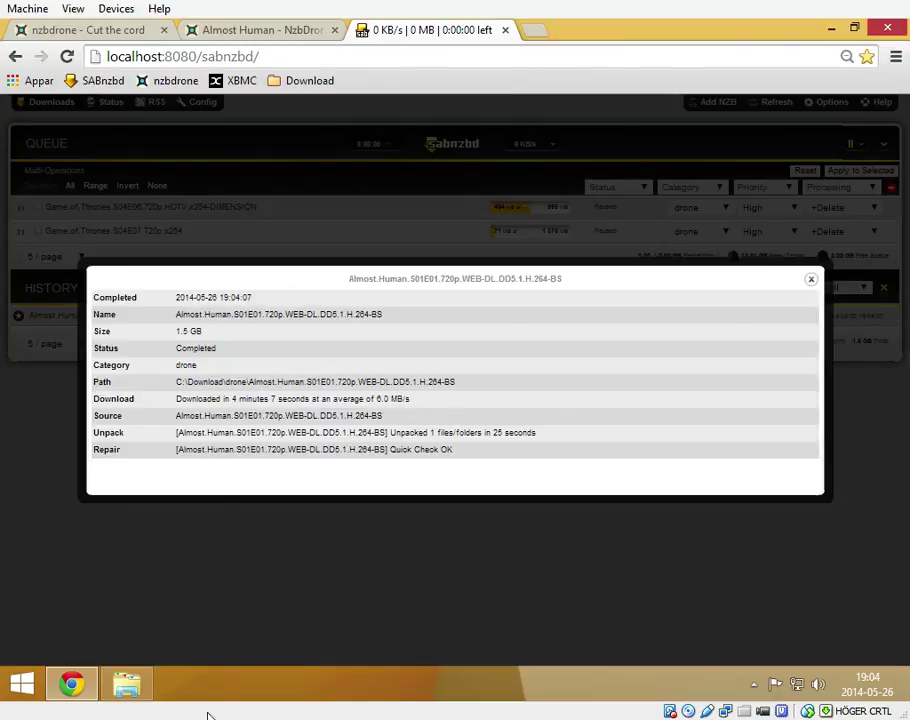
left_click(138, 684)
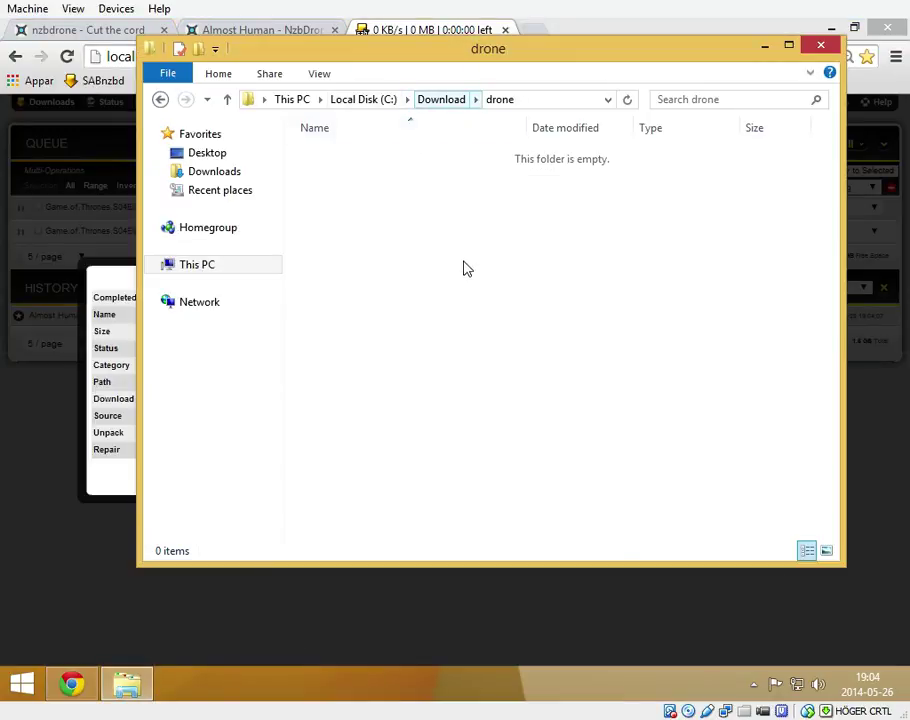
Confirm the Almost Human Pilot shows downloaded in WEBDL-720p (1.4 GB), then close SABnzbd's details.
left_click(215, 28)
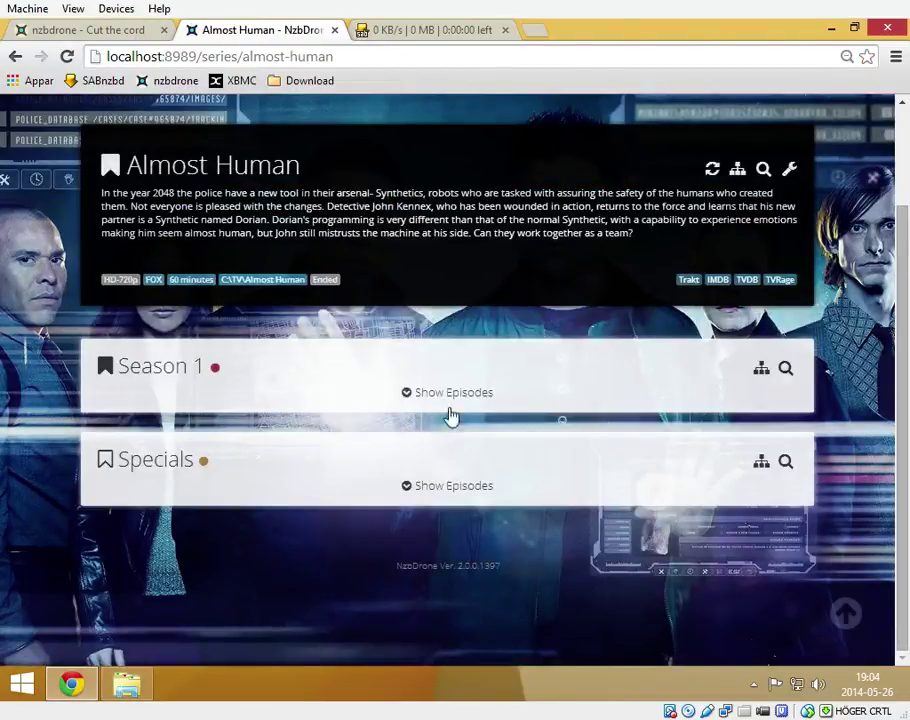
left_click(451, 416)
scroll(600, 430, "down", 3)
mouse_move(700, 414)
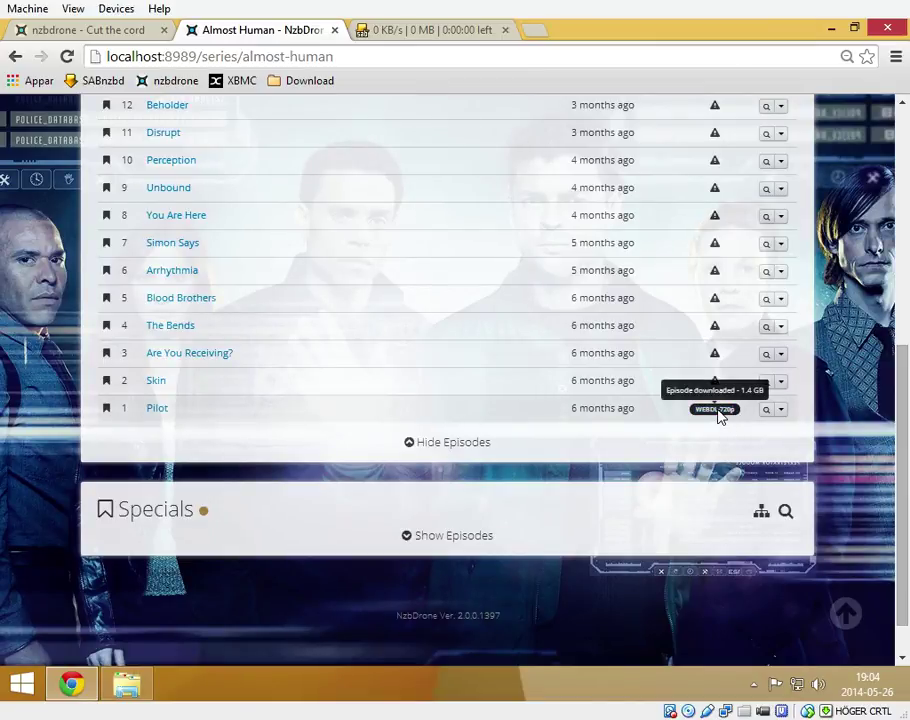
left_click(408, 31)
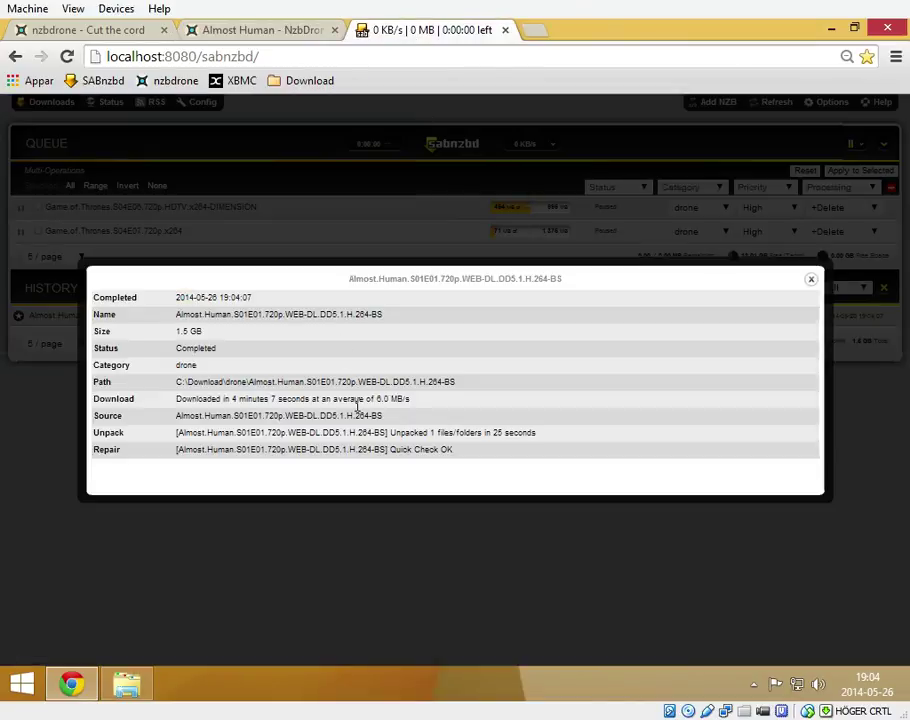
left_click_drag(391, 382, 344, 383)
key("Escape")
Return to the series list, where Almost Human shows 1/13 episodes.
left_click(258, 30)
scroll(357, 362, "up", 5)
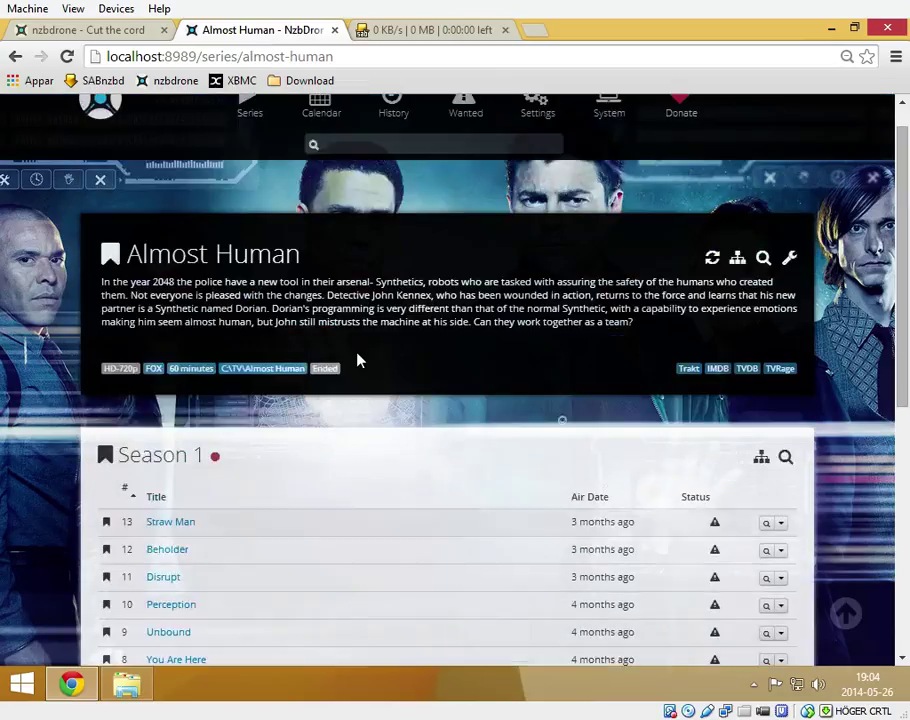
left_click(246, 140)
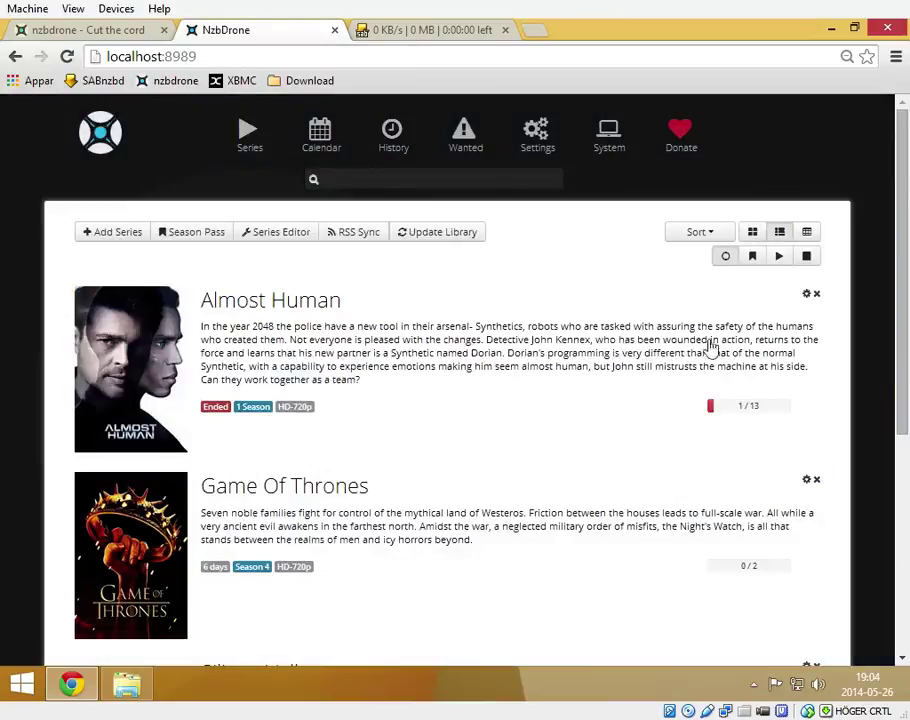
Try the Continuing and Ended filters, then show only monitored series.
left_click(780, 258)
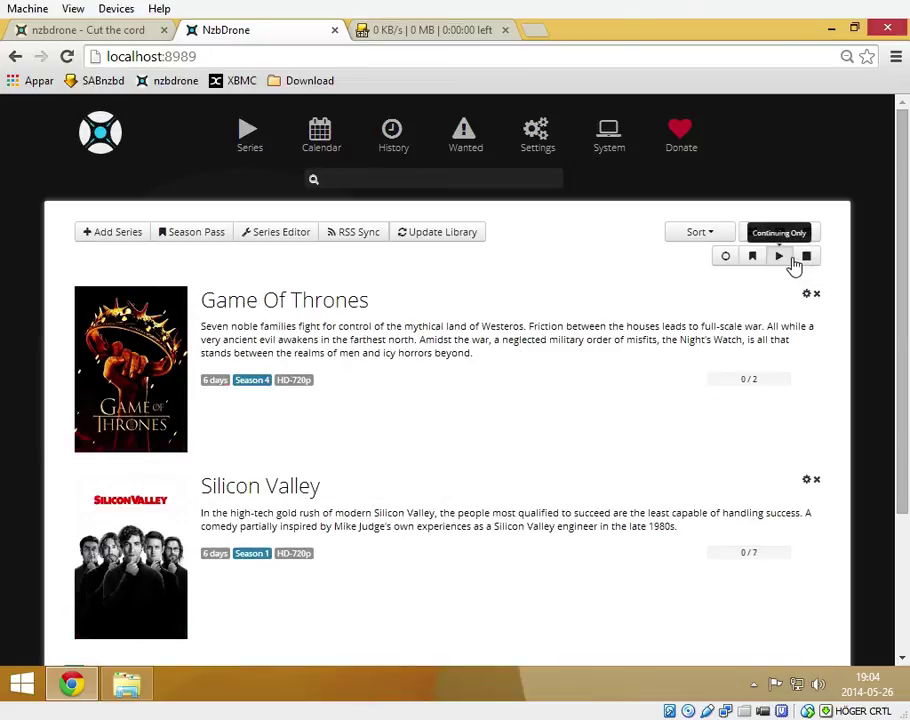
left_click(806, 258)
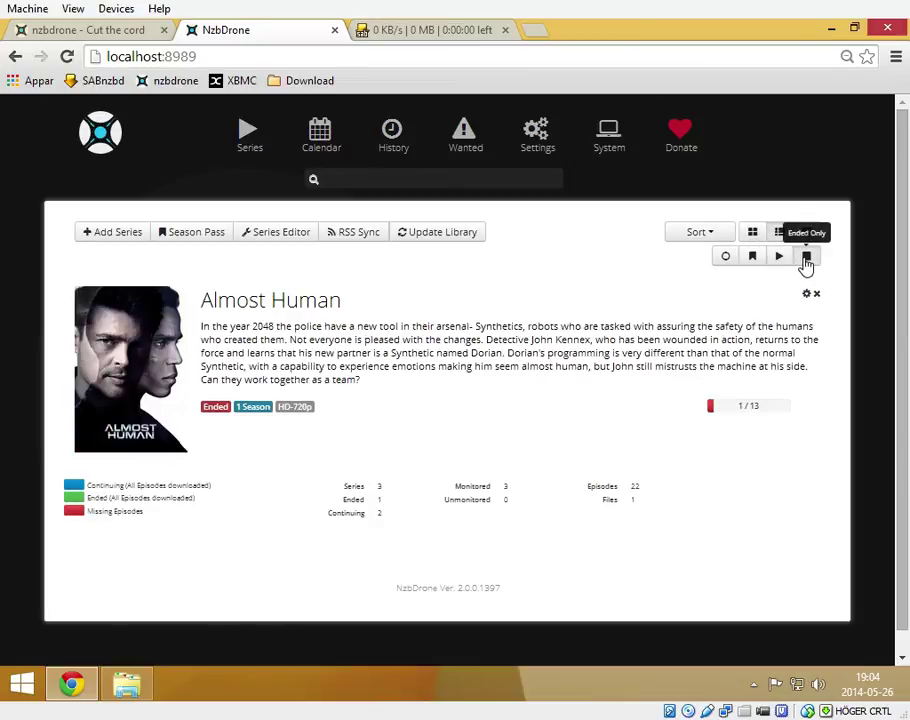
left_click(753, 257)
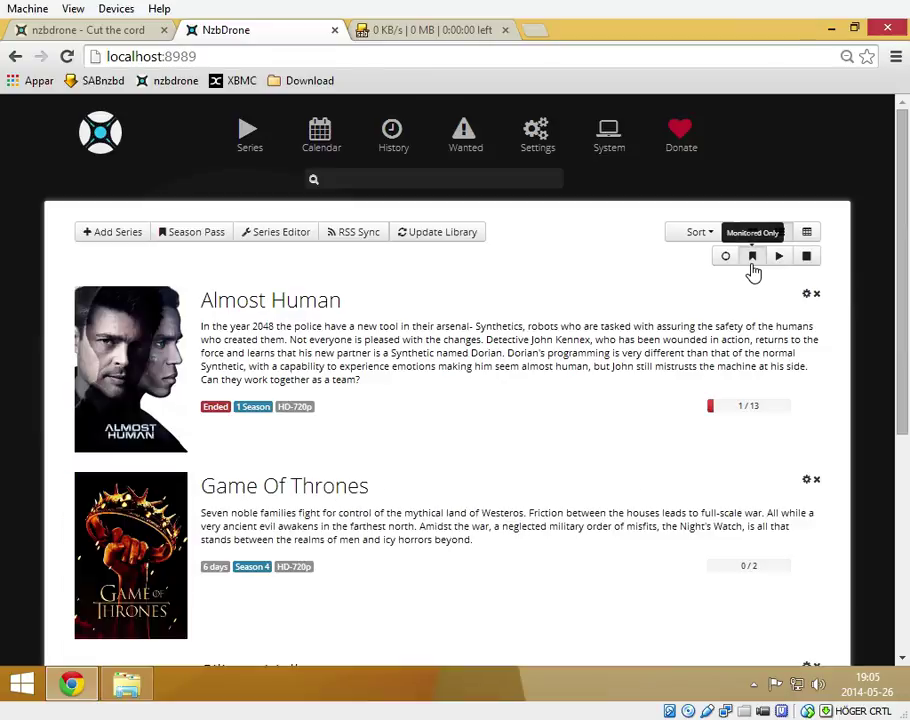
scroll(753, 270, "down", 3)
scroll(780, 240, "up", 3)
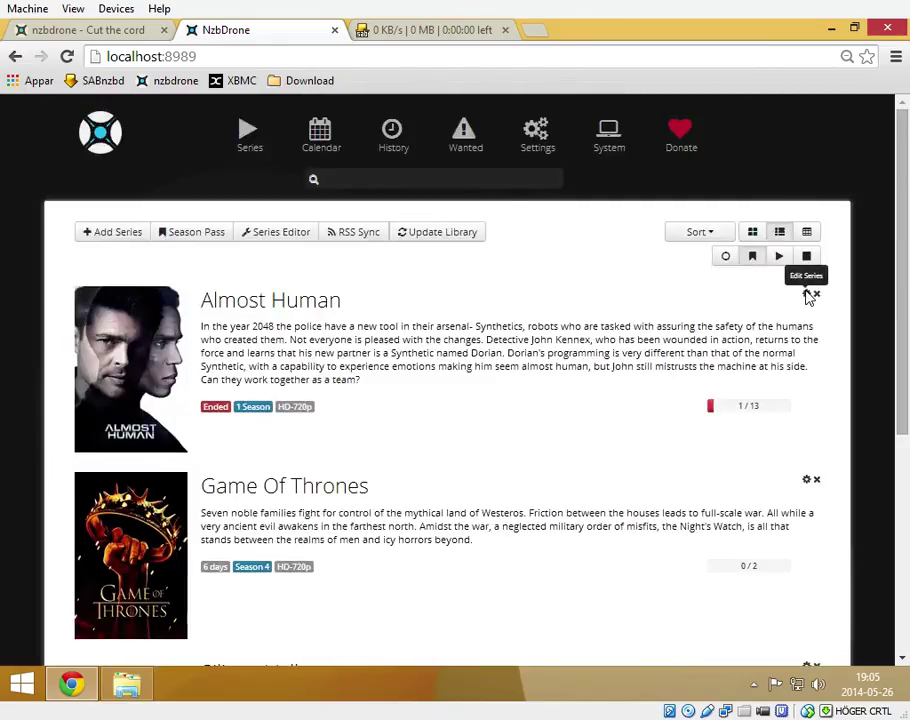
Set Almost Human's Monitored option to No and save its series settings.
left_click(808, 295)
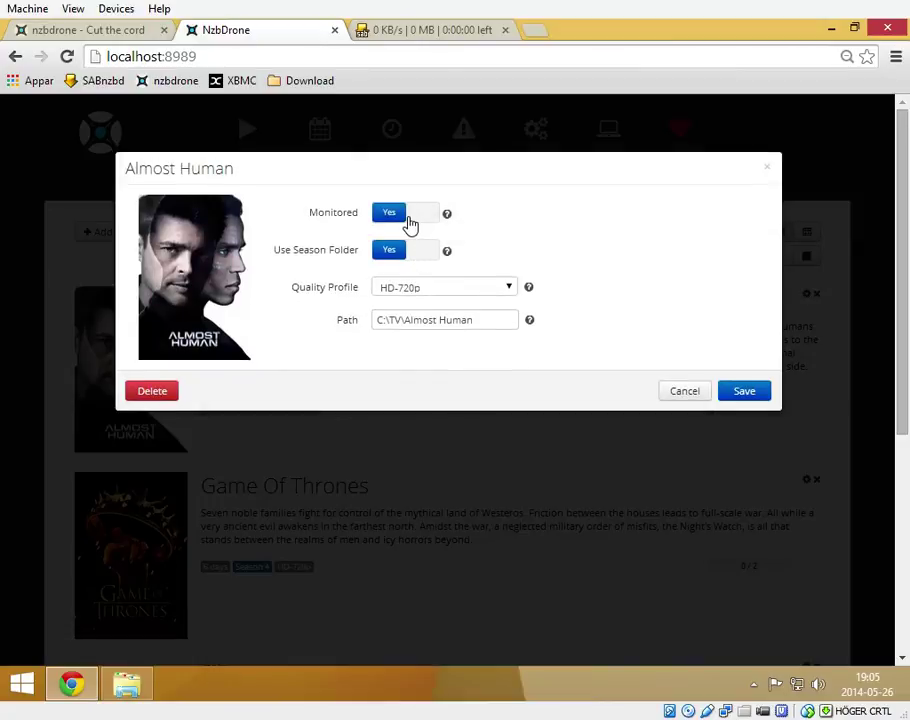
left_click(408, 222)
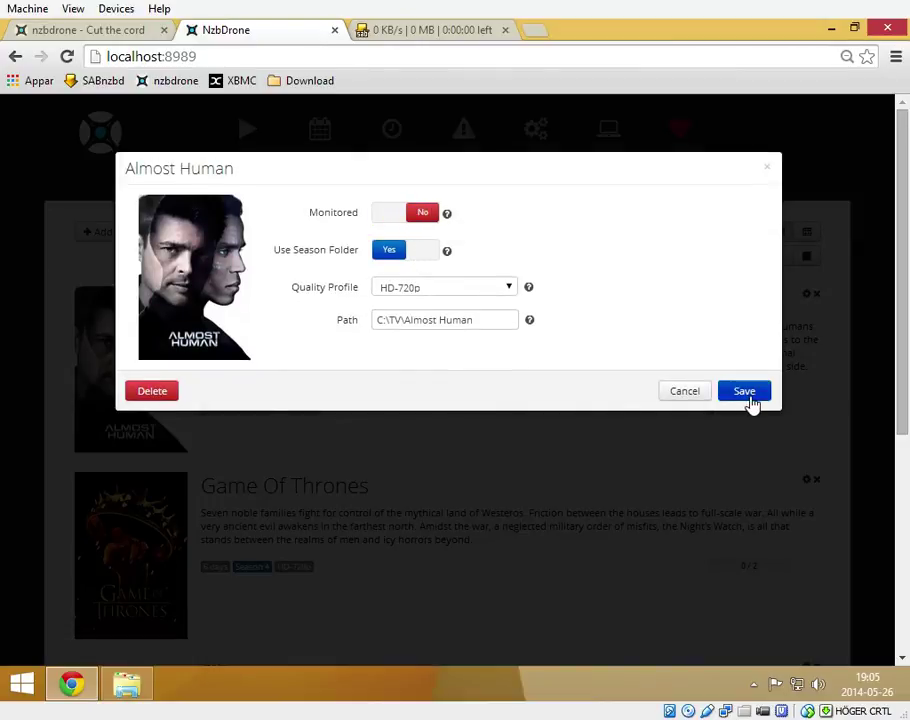
left_click(745, 392)
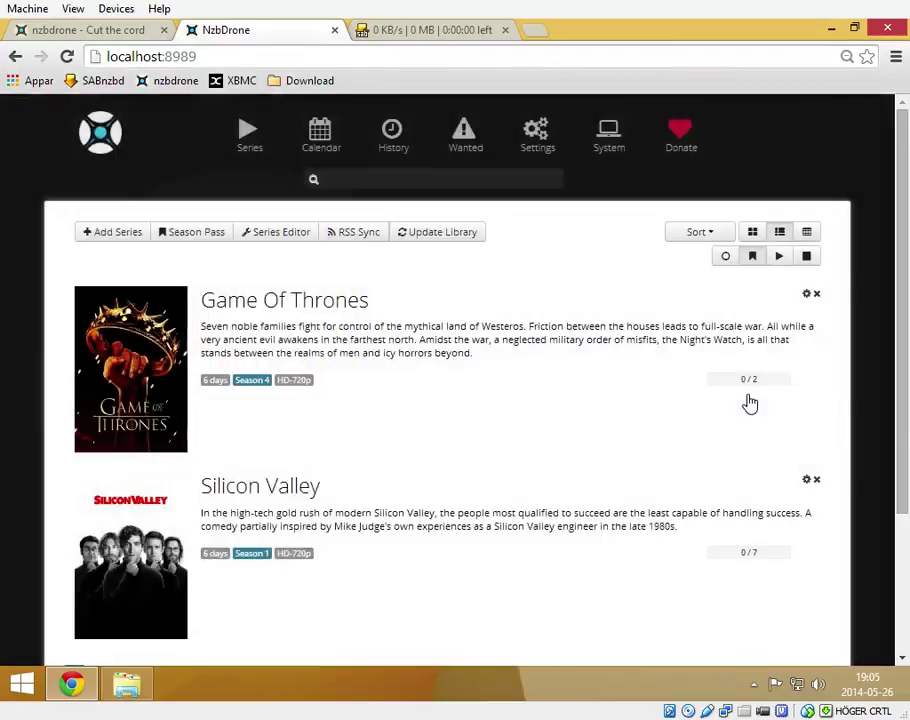
scroll(748, 396, "down", 2)
scroll(748, 396, "up", 2)
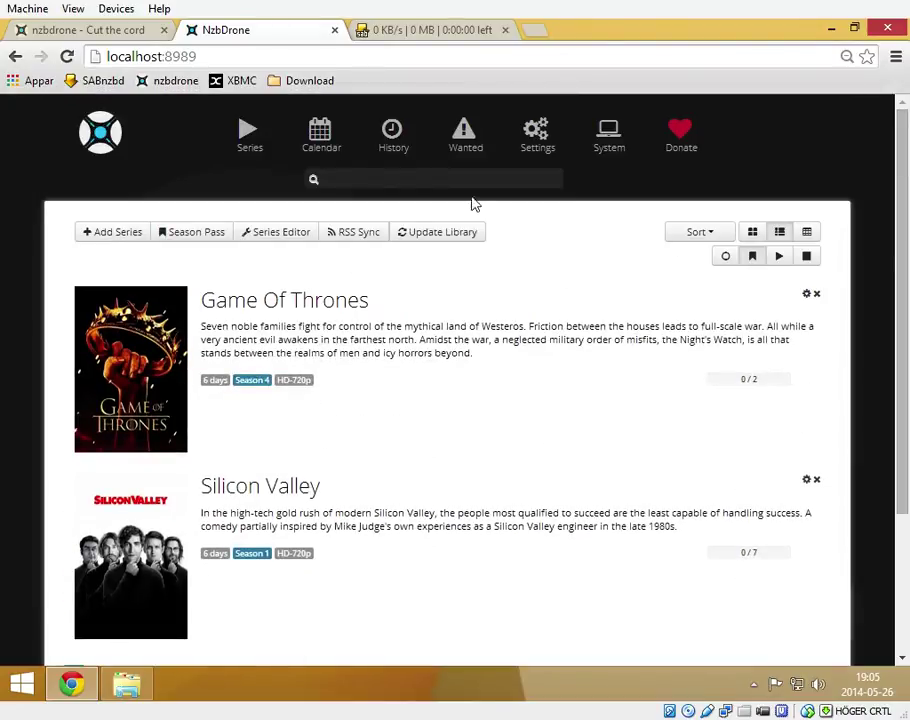